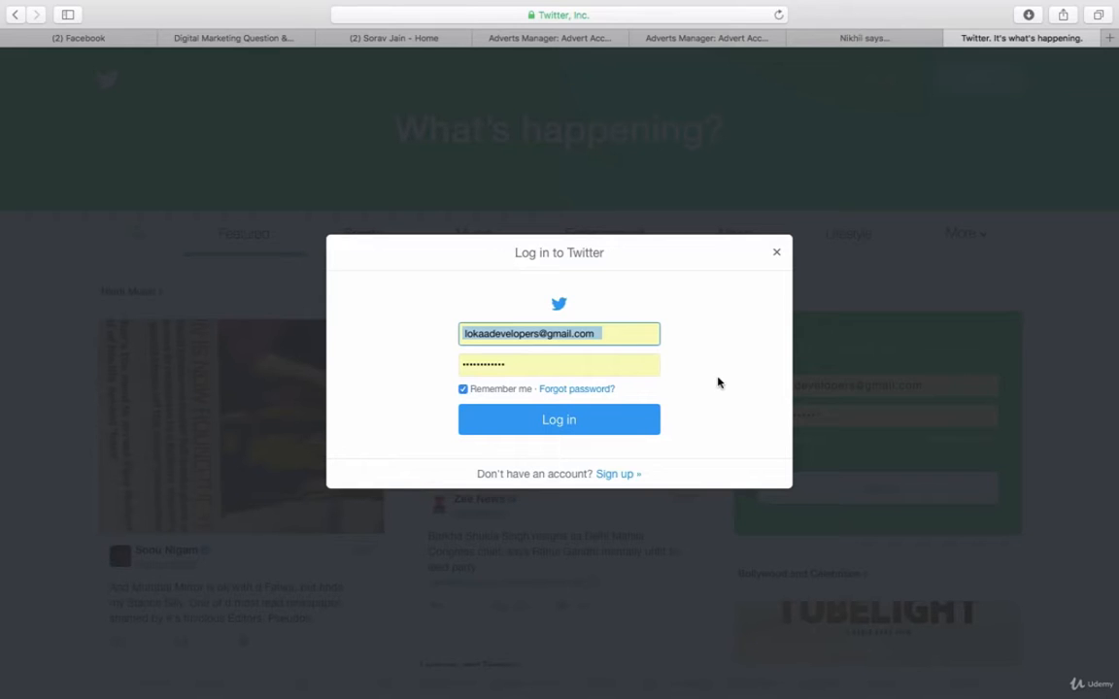
- Log in to Twitter with the prefilled account credentials
click(663, 20)
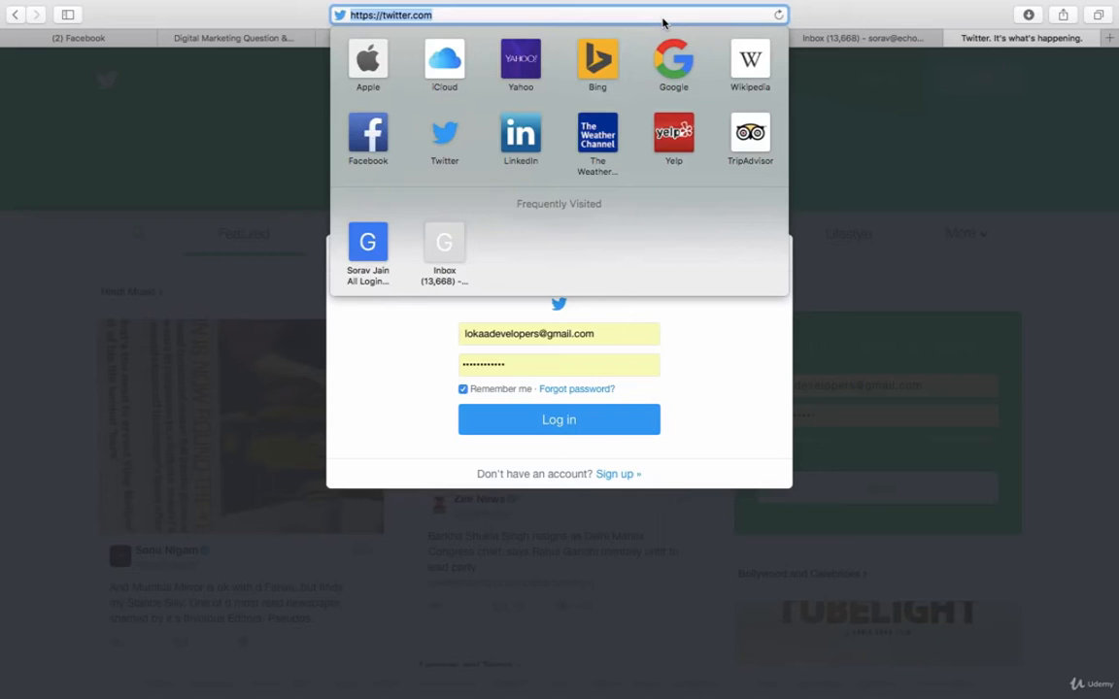
click(510, 415)
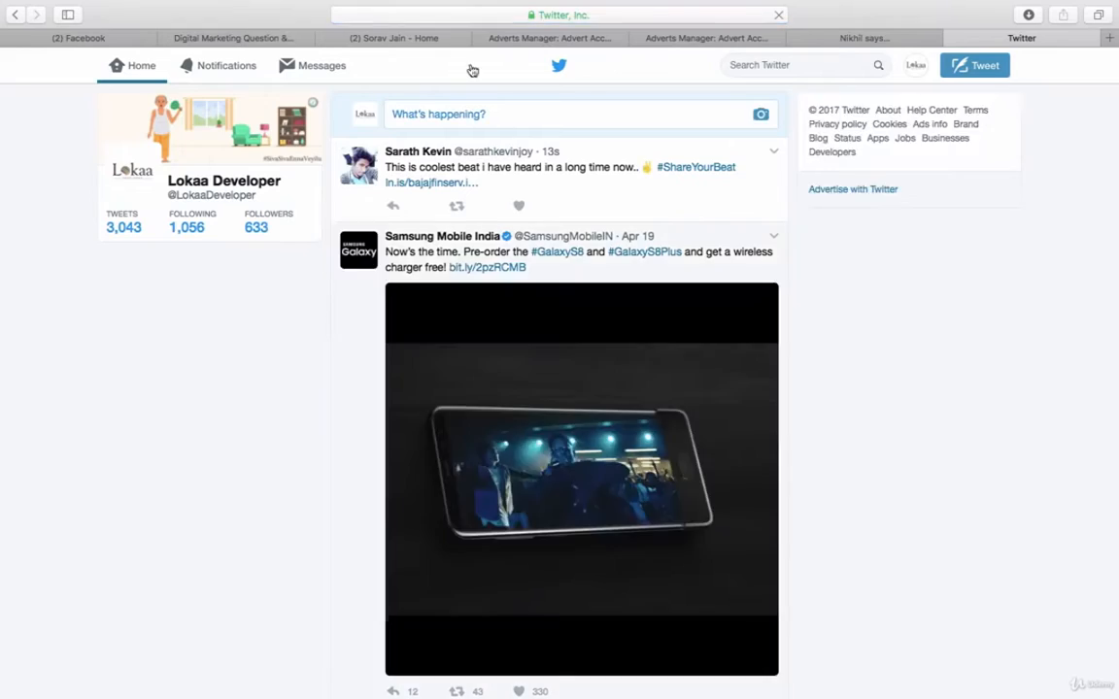
- Go to ads.twitter.com and open the list of campaign types available for a new campaign
click(504, 15)
key(BackSpace)
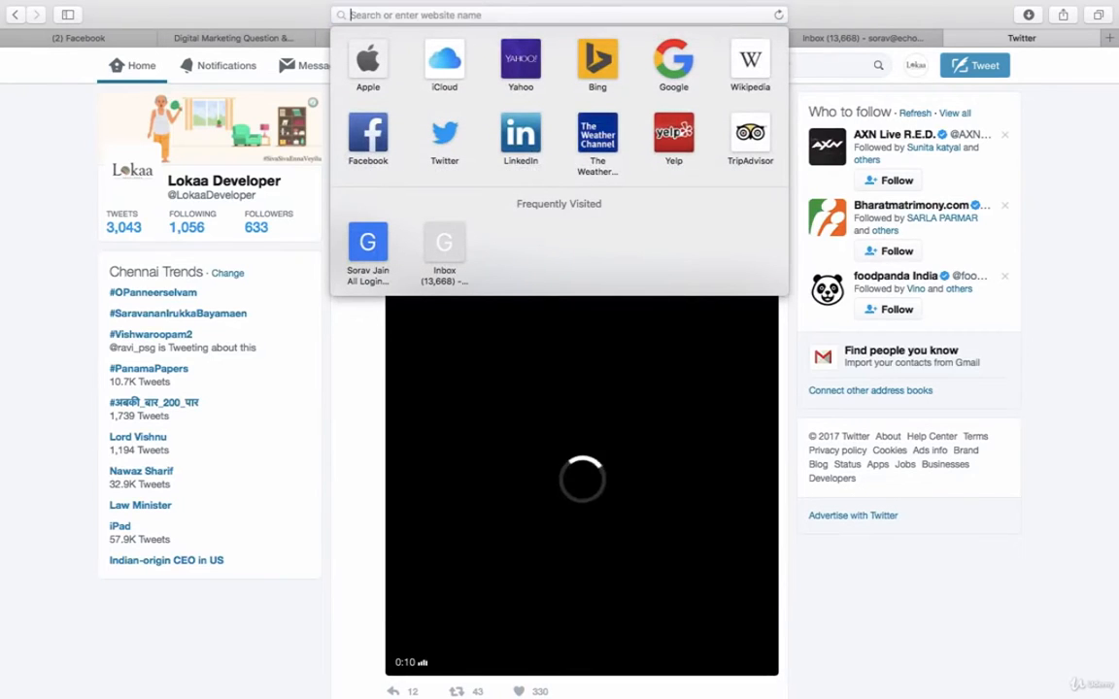
text(ads)
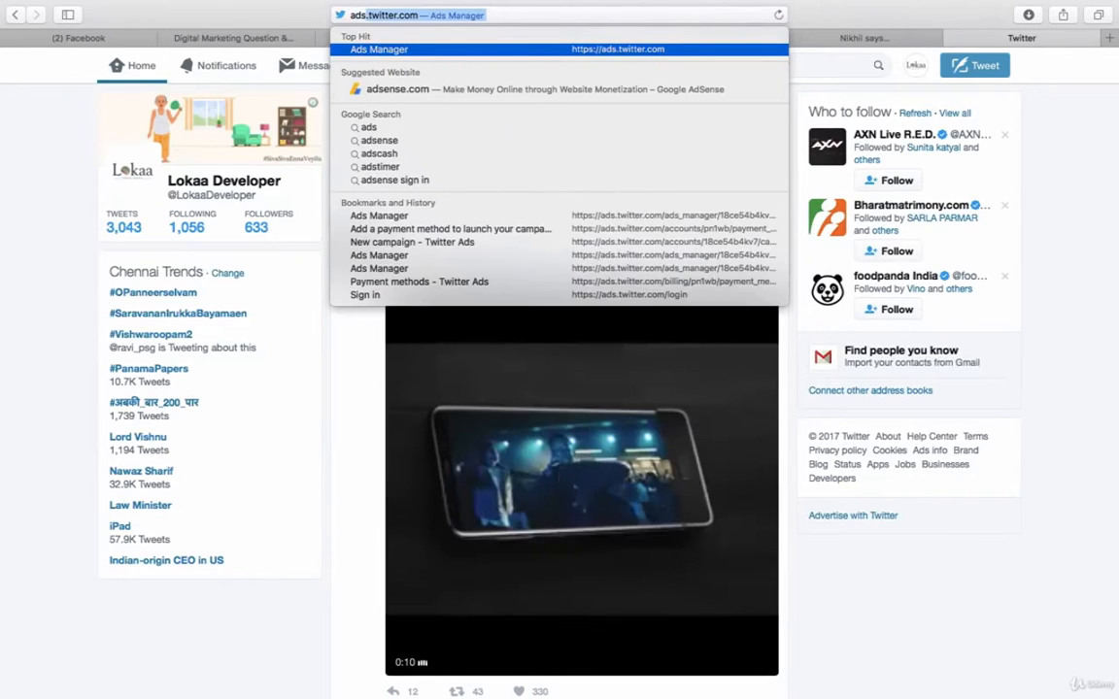
key(Return)
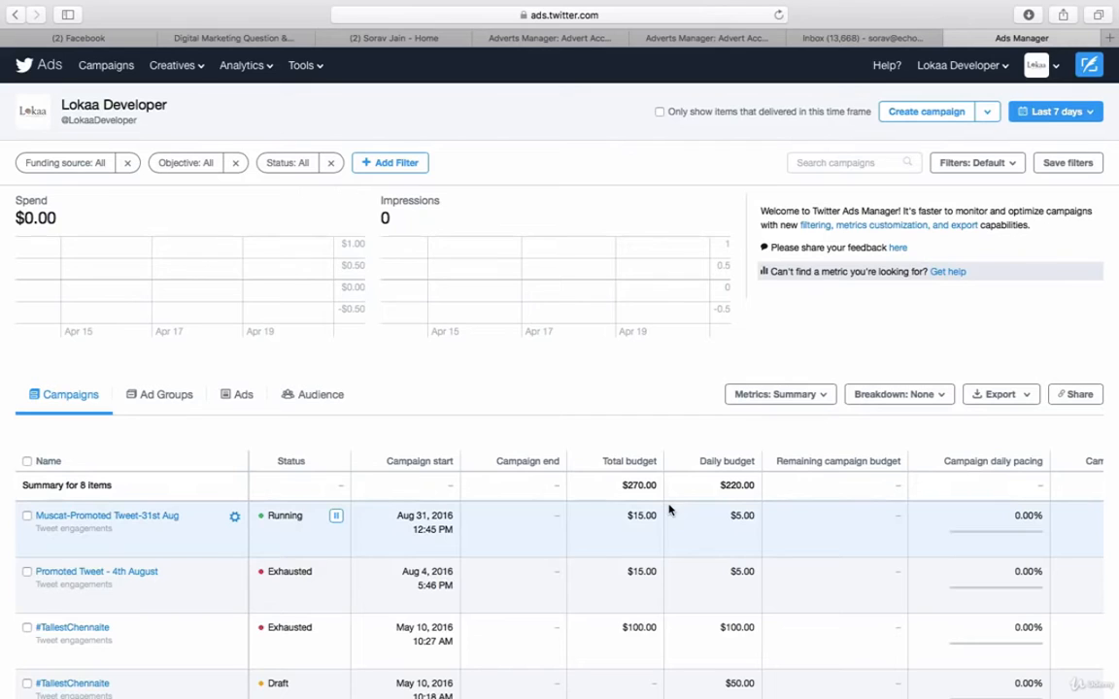
click(987, 114)
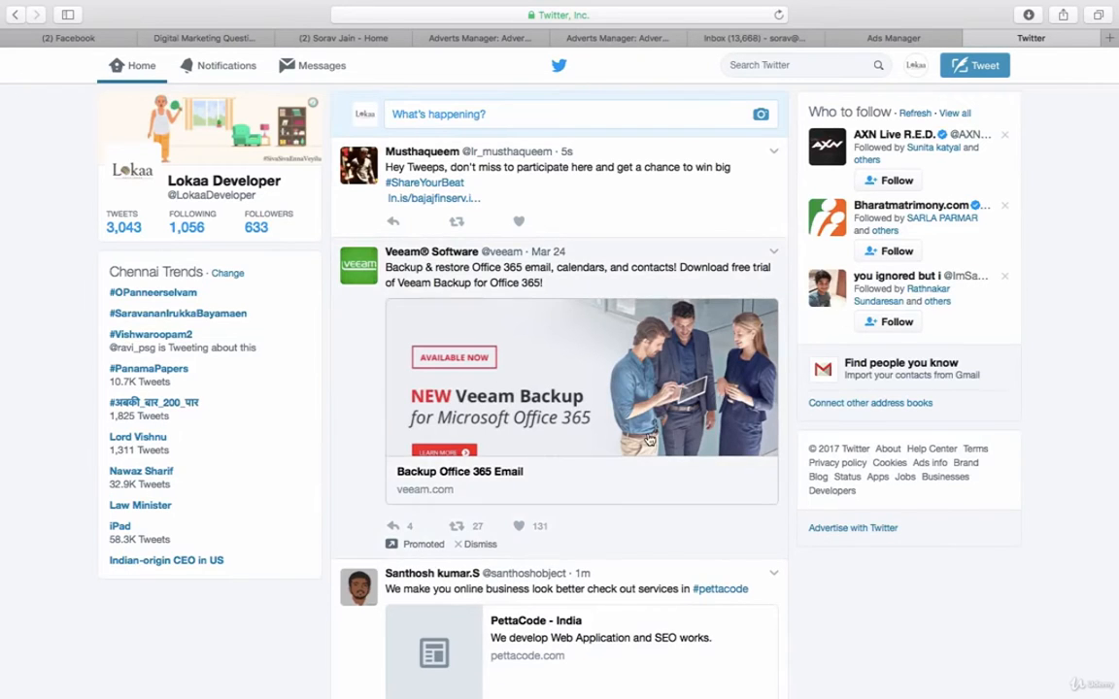
- Examine the promoted Veeam Software tweet in the home timeline, its linked veeam.com page, and the first hashtag under Chennai Trends
scroll(649, 439, down, 5)
scroll(649, 439, up, 6)
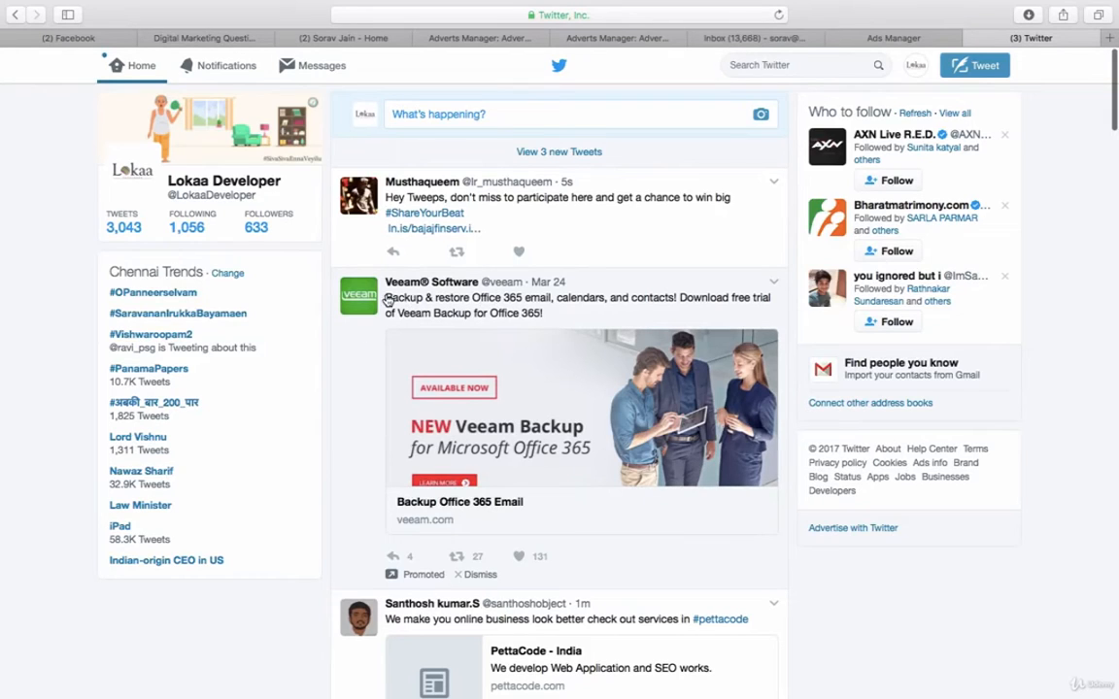
drag(386, 295, 551, 457)
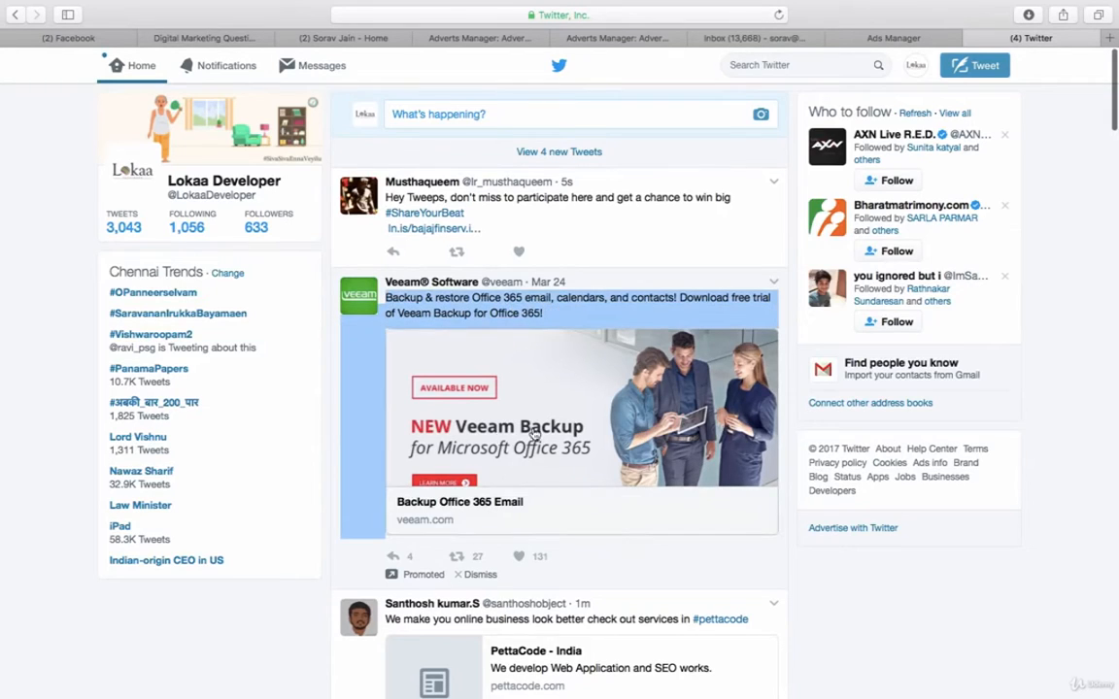
click(471, 504)
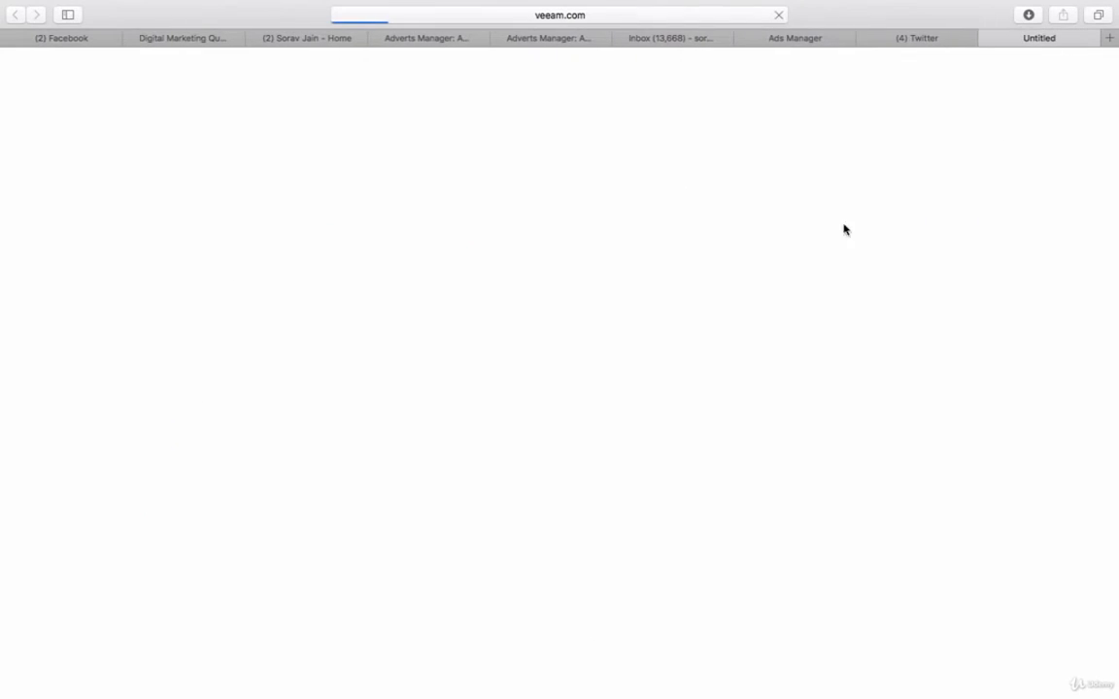
click(879, 37)
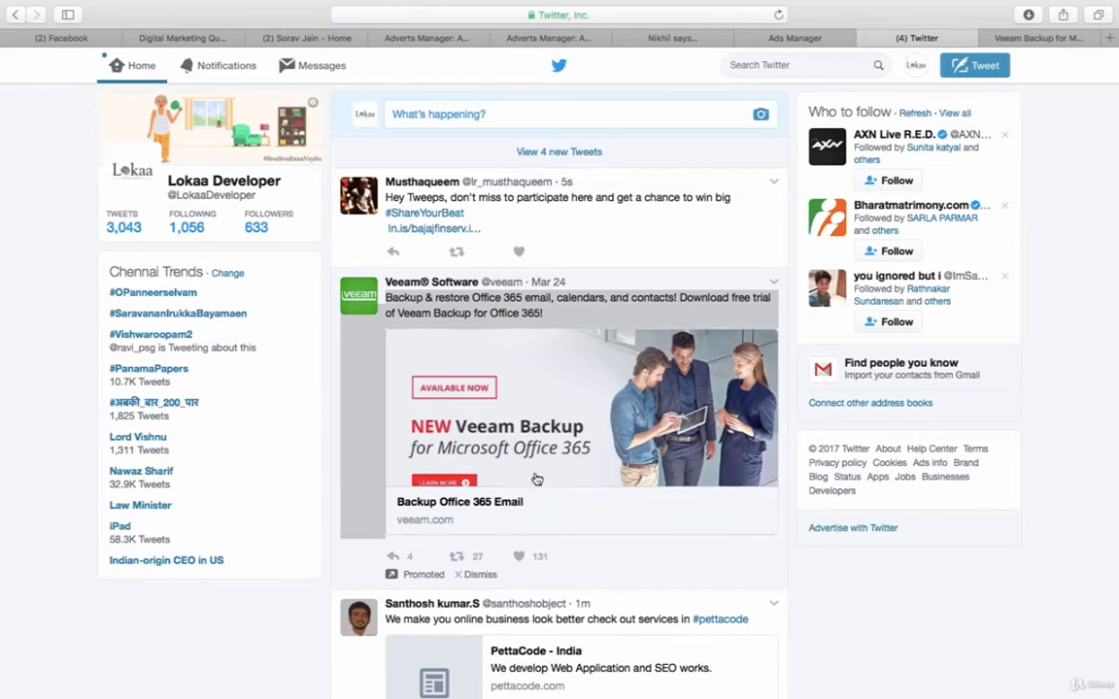
click(374, 586)
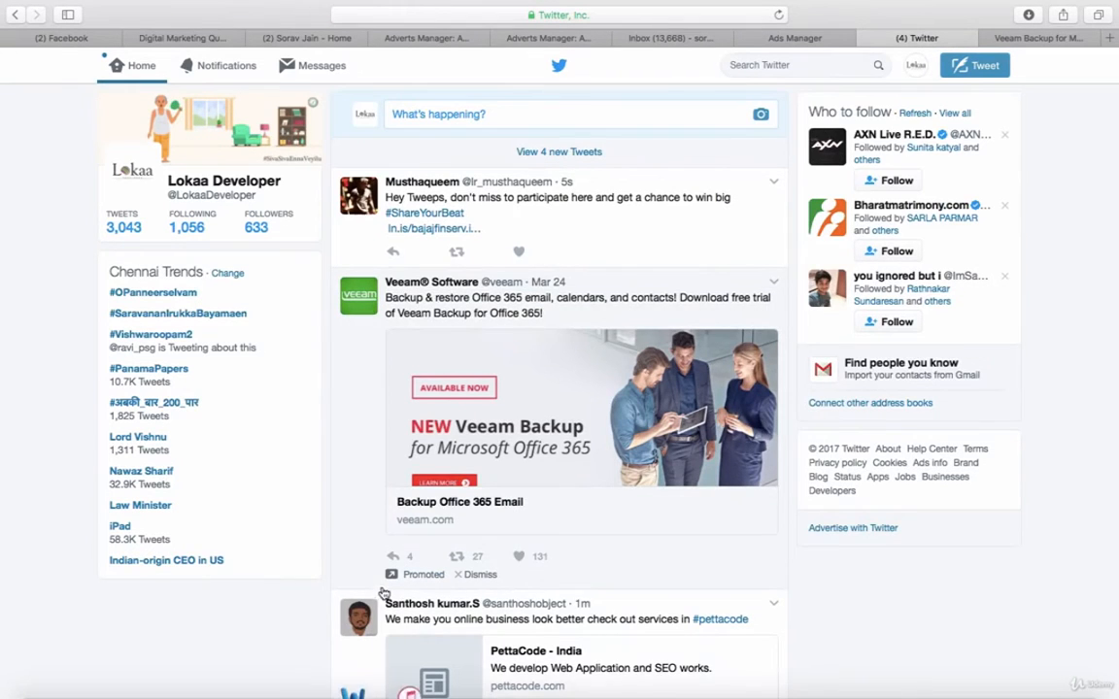
mouse_move(417, 581)
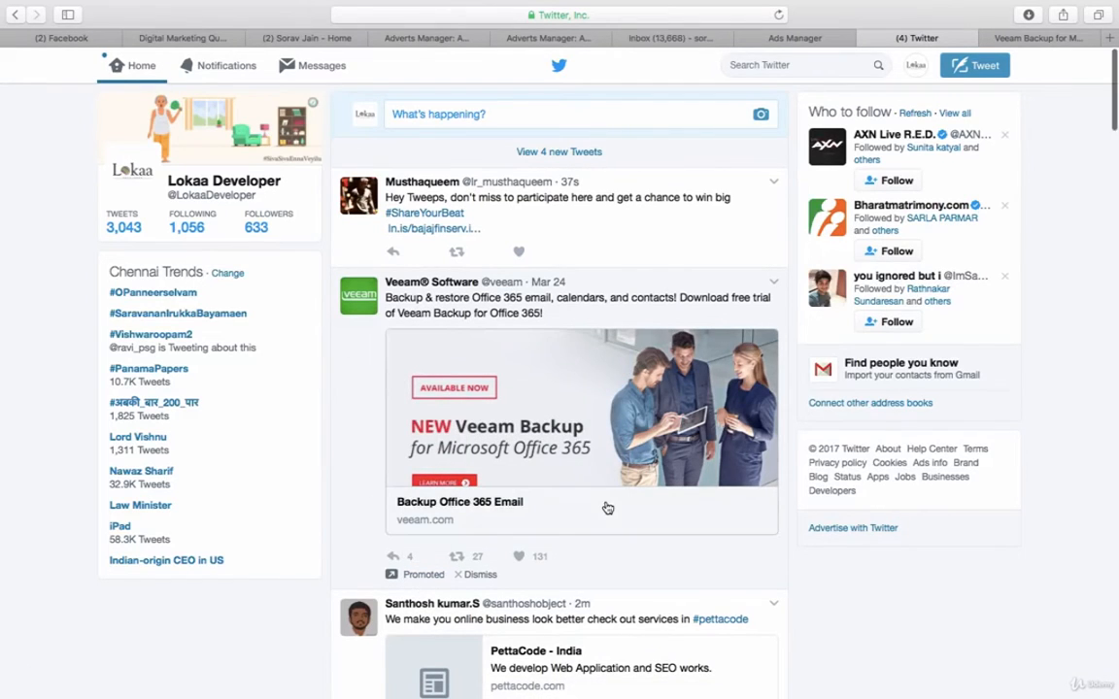
scroll(607, 508, down, 1)
scroll(607, 507, up, 1)
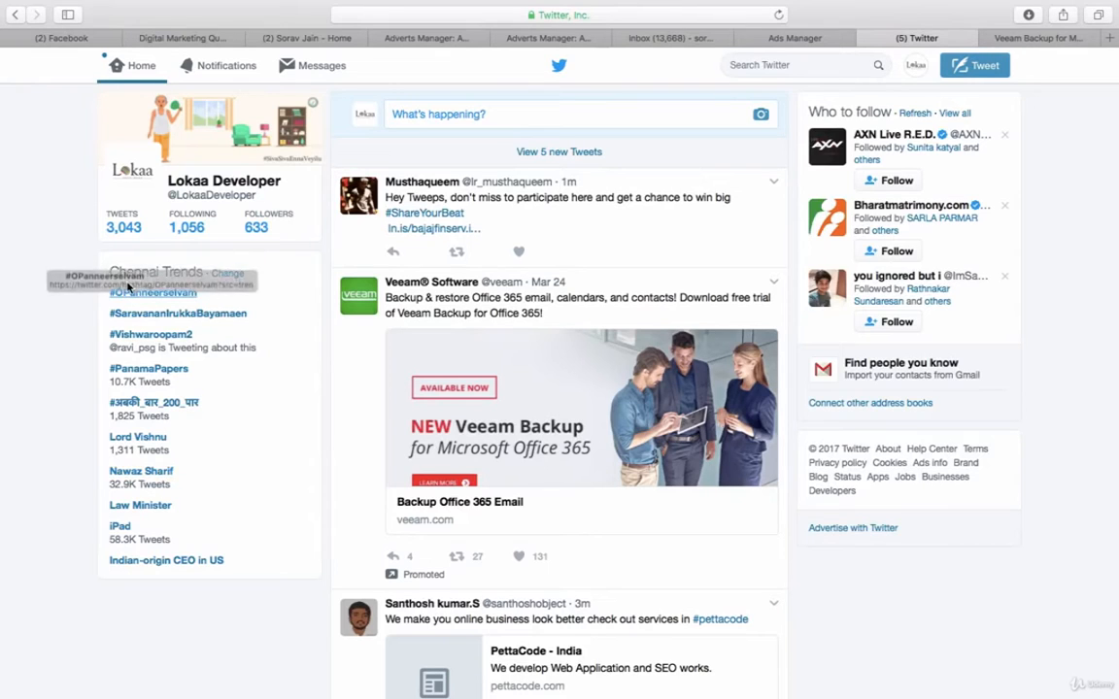
drag(103, 292, 216, 299)
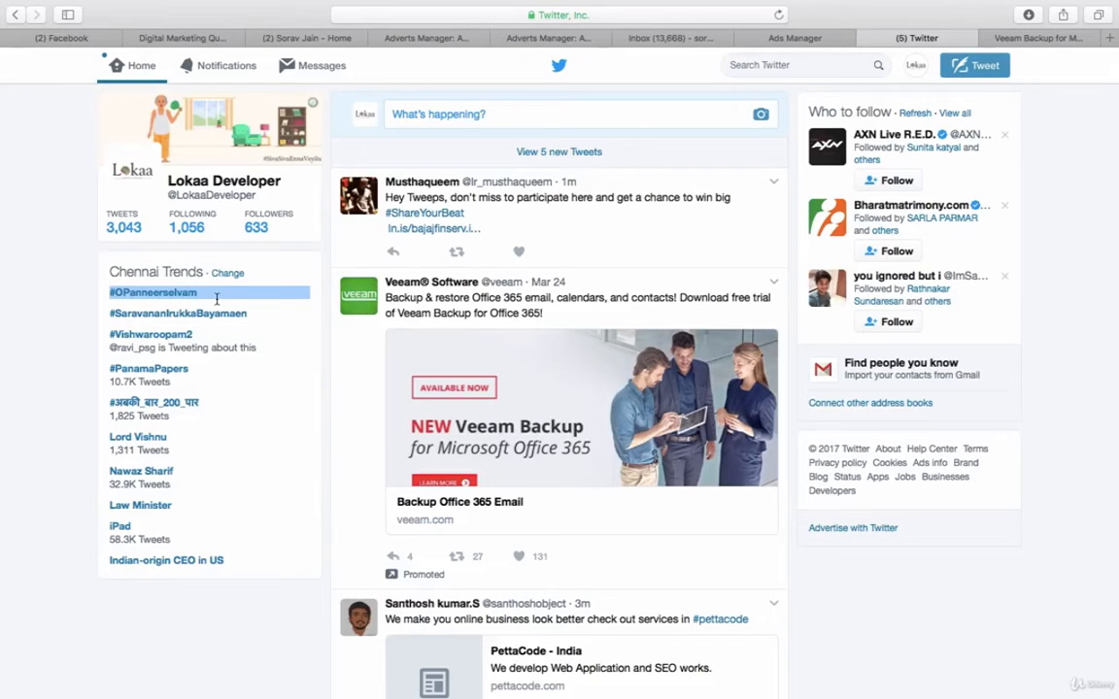
scroll(263, 434, down, 1)
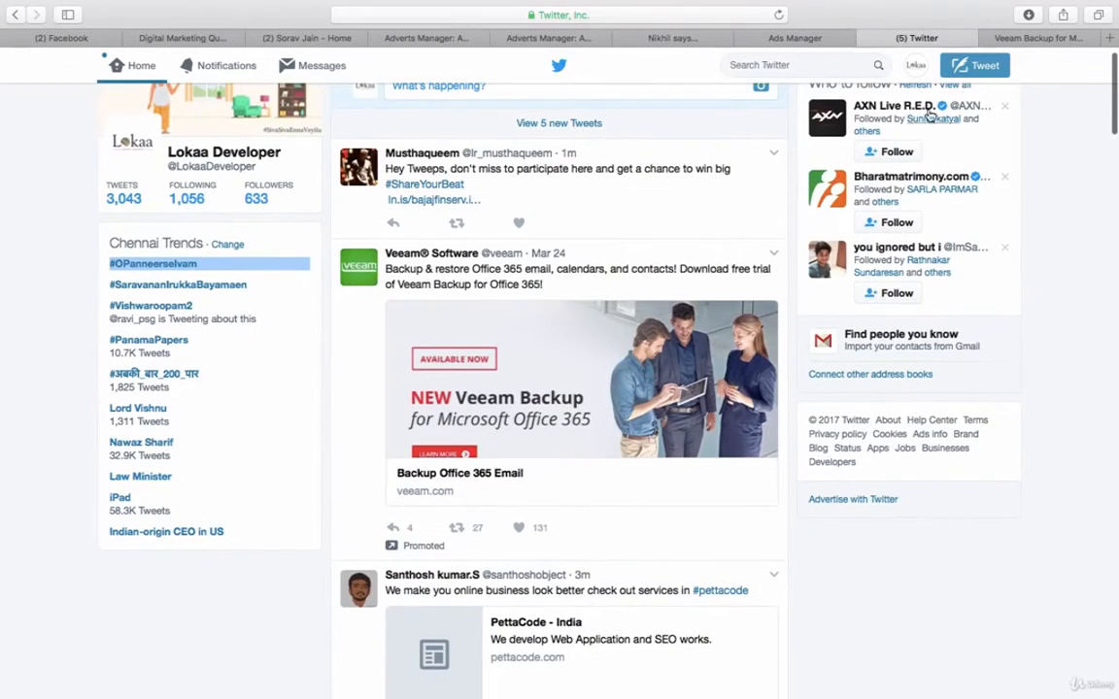
click(1003, 40)
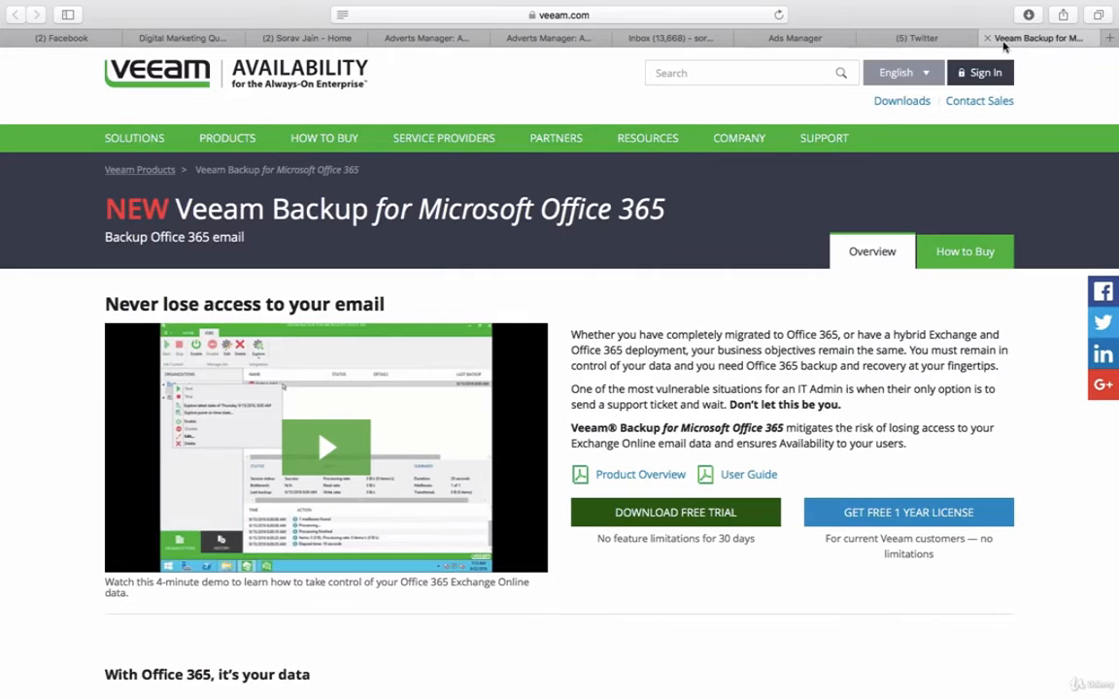
- Return to Ads Manager, create a Website clicks or conversions campaign and name it "LokaaWebclick campaign"
click(745, 42)
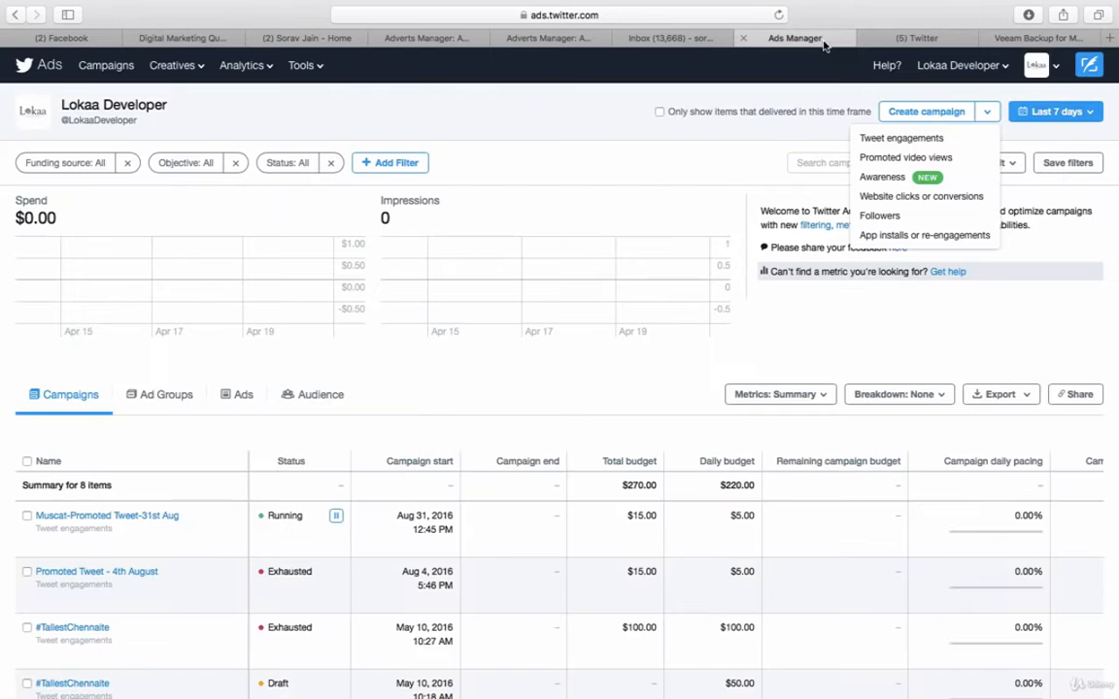
click(928, 209)
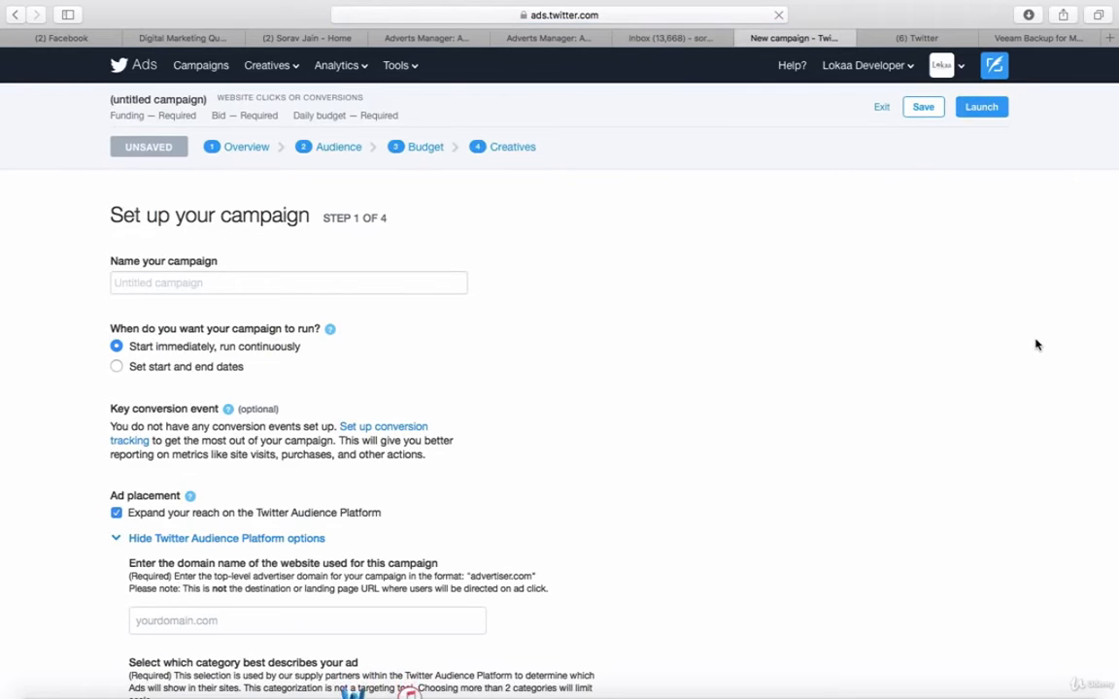
click(287, 281)
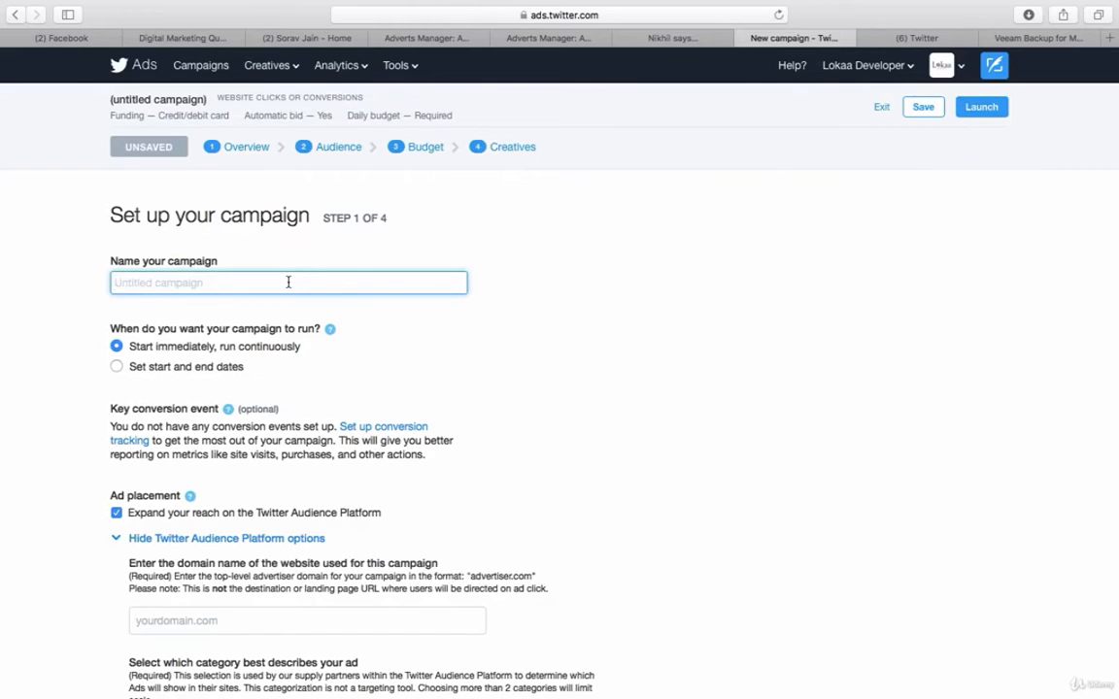
text(LokaaWebclick campaign)
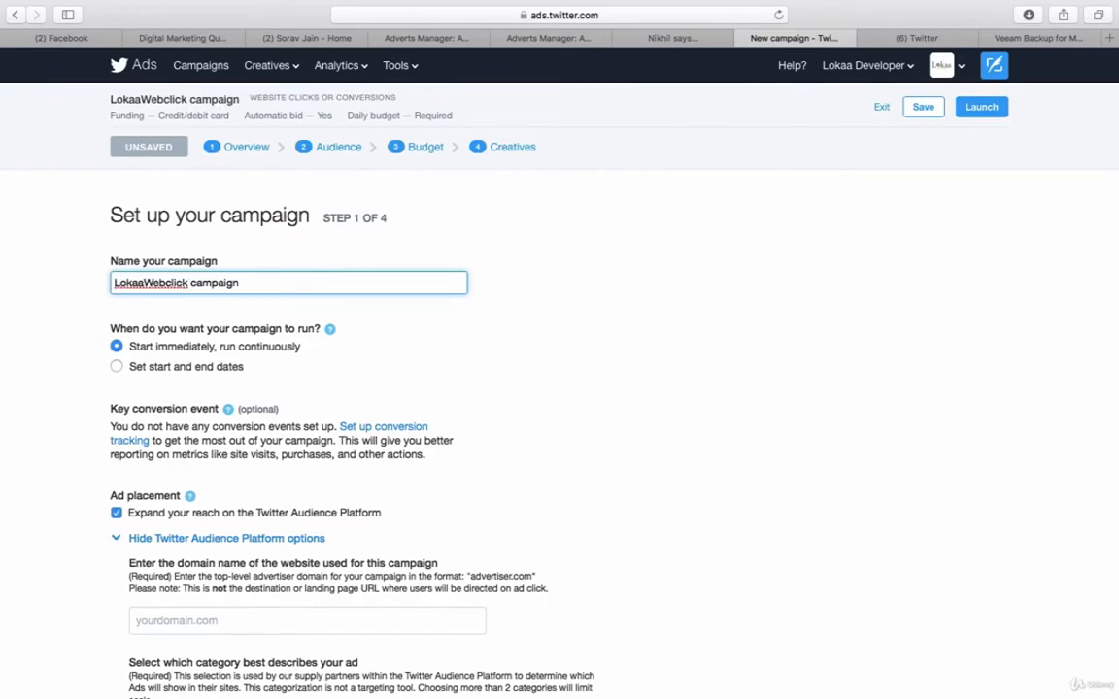
- Schedule the campaign with set start and end dates, ending on 23 Apr 2017
scroll(275, 360, down, 2)
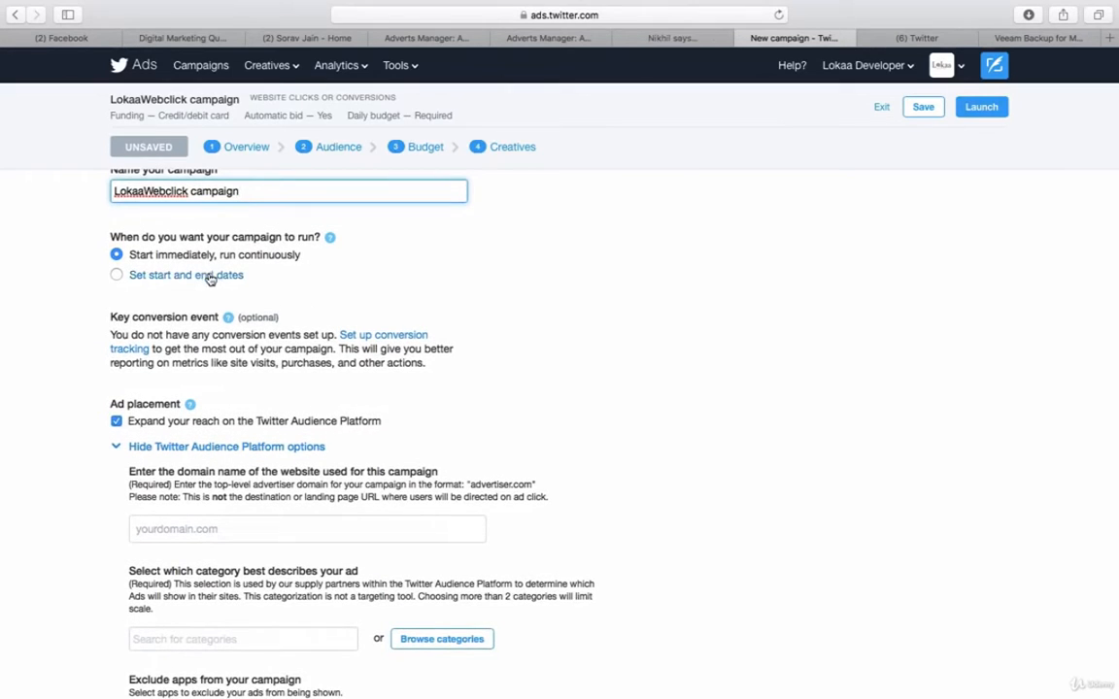
click(118, 276)
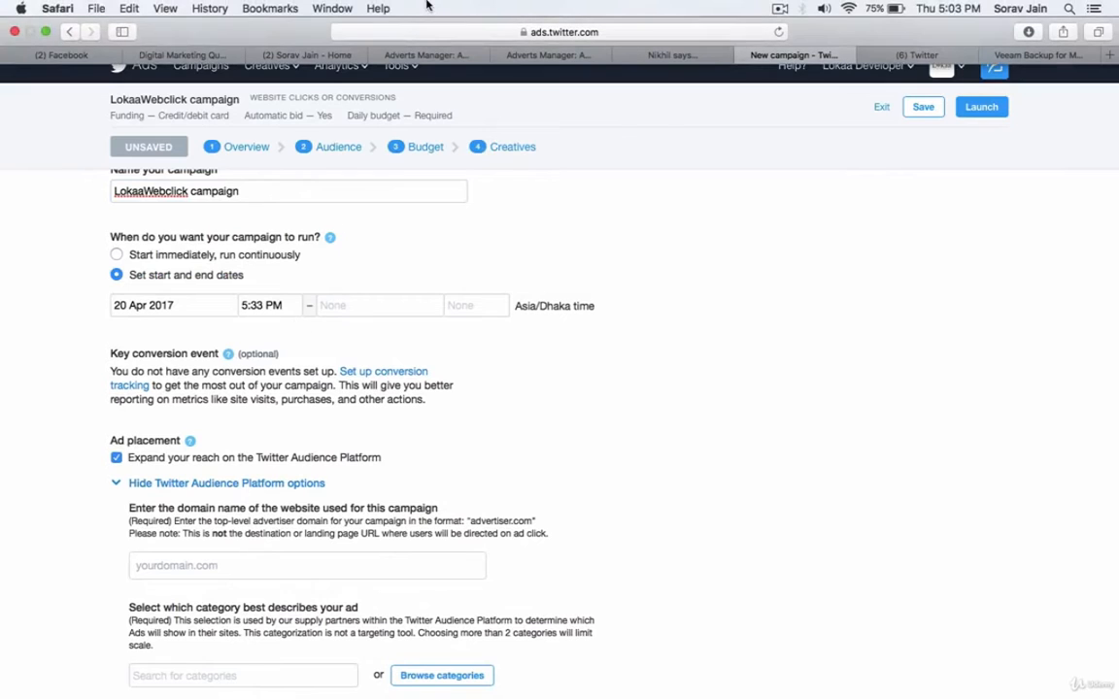
click(341, 305)
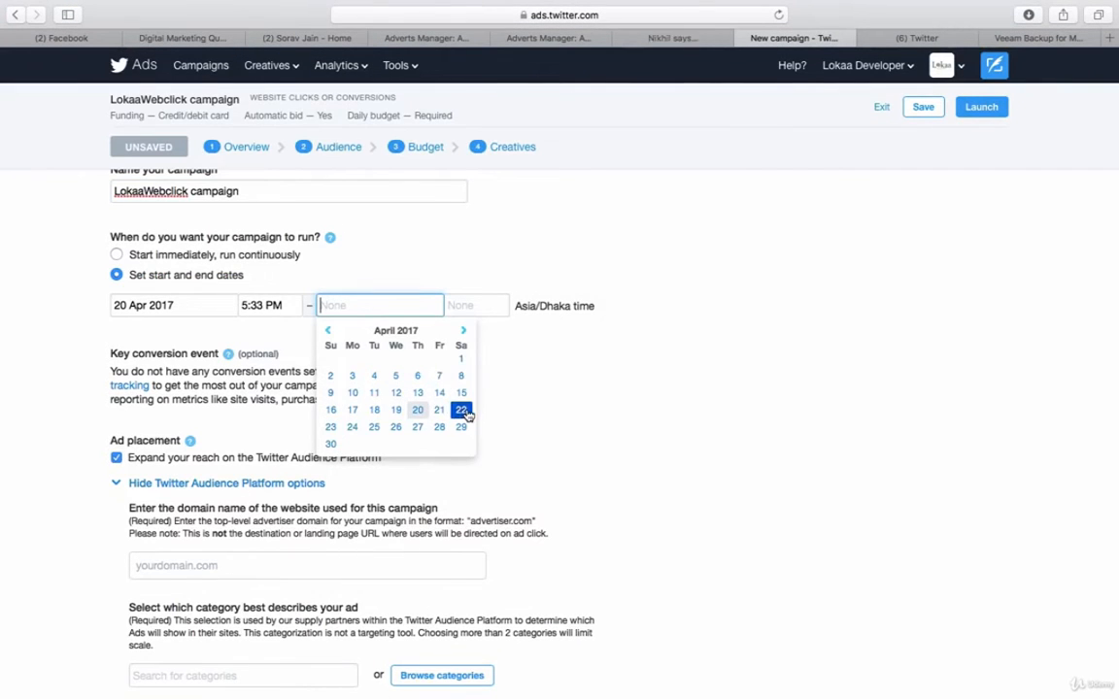
click(331, 428)
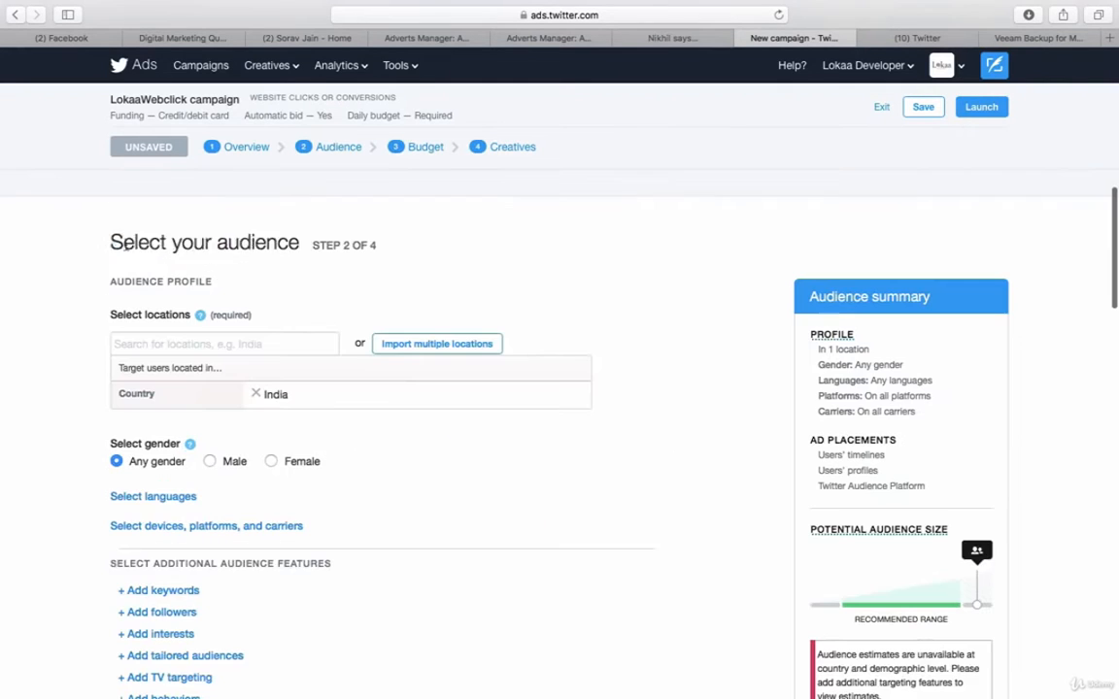
- Review the campaign's name, schedule and ad placement settings, and the heading of the audience section
drag(110, 241, 369, 244)
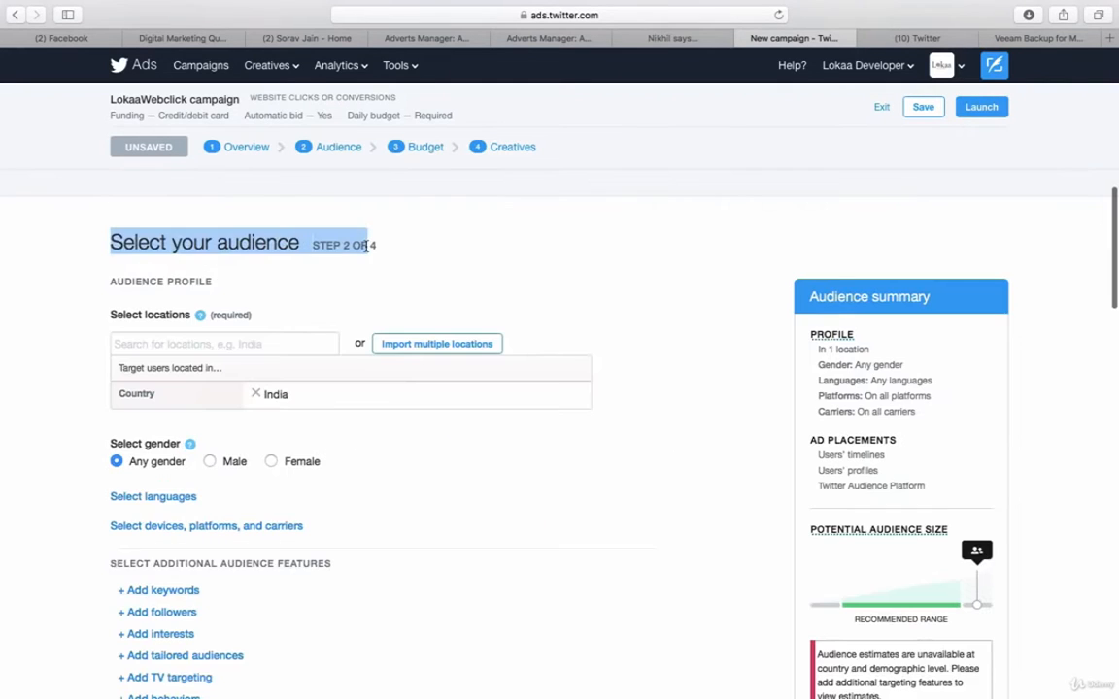
scroll(487, 411, up, 15)
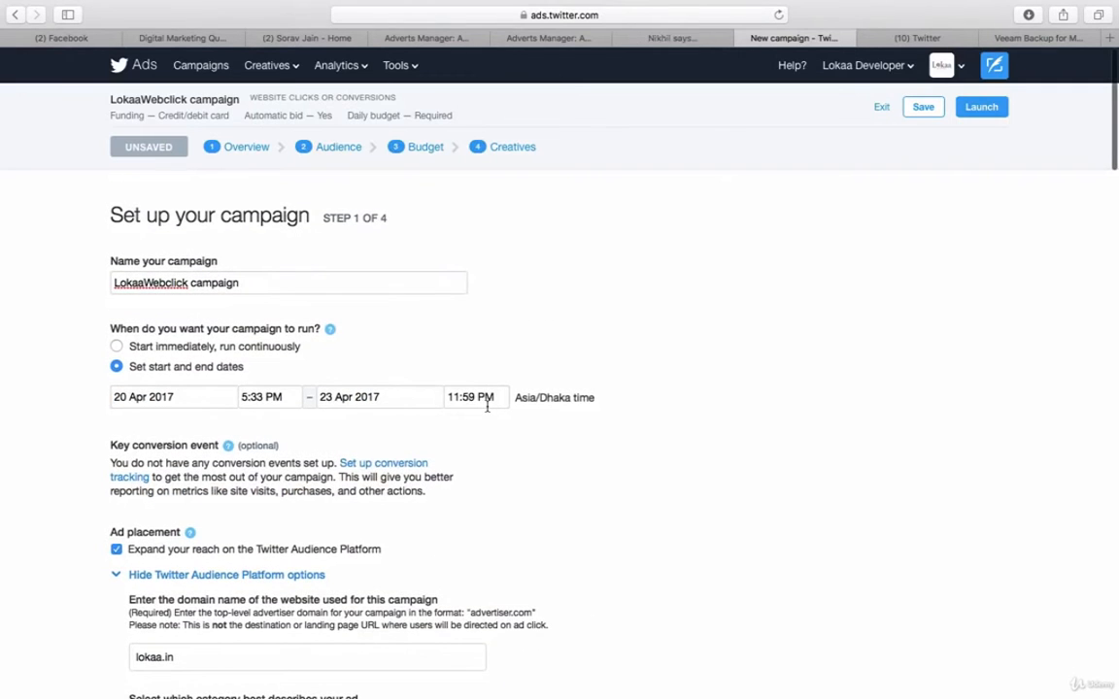
scroll(488, 408, down, 15)
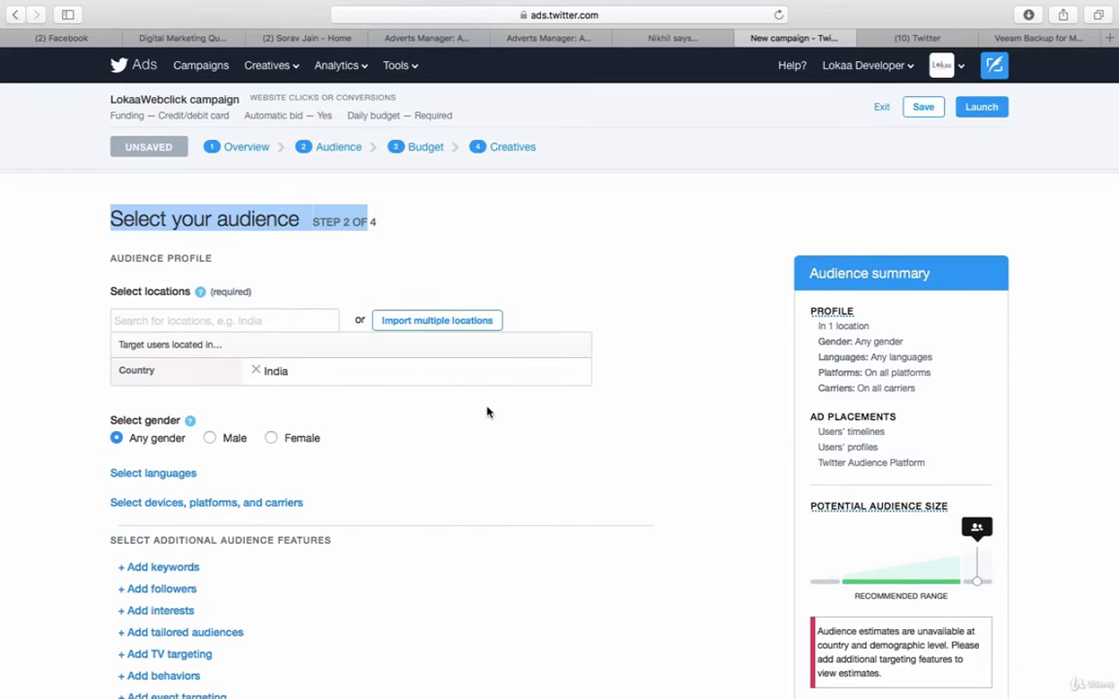
- Target the audience location to the metro area Chennai, Tamil Nadu, India
scroll(487, 412, down, 1)
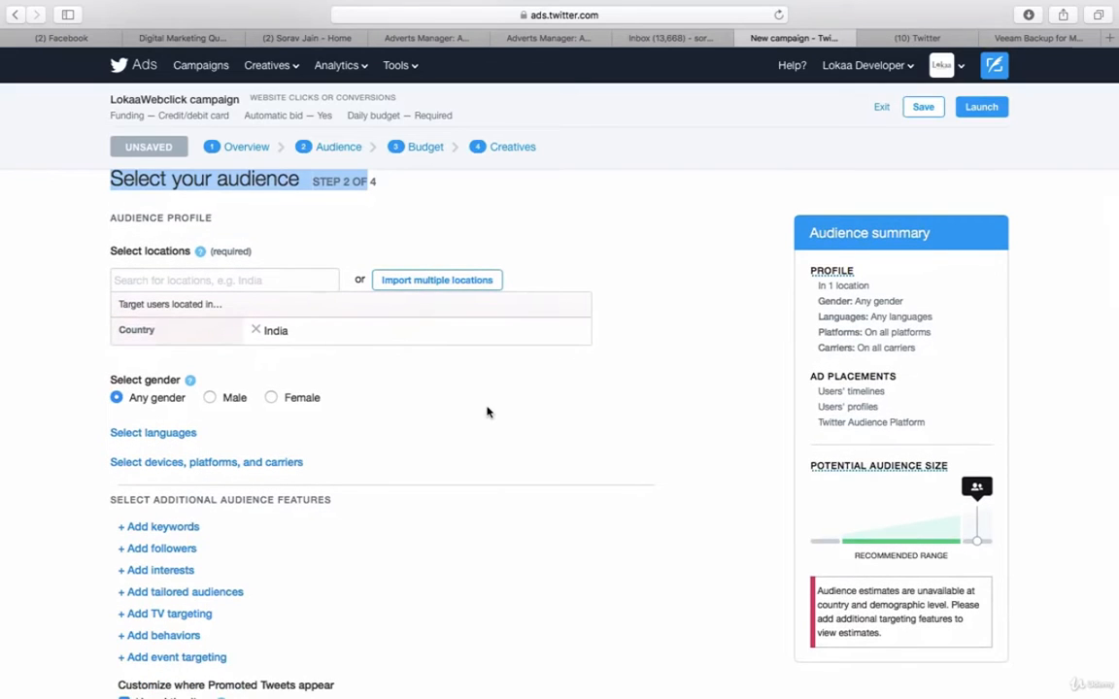
click(227, 282)
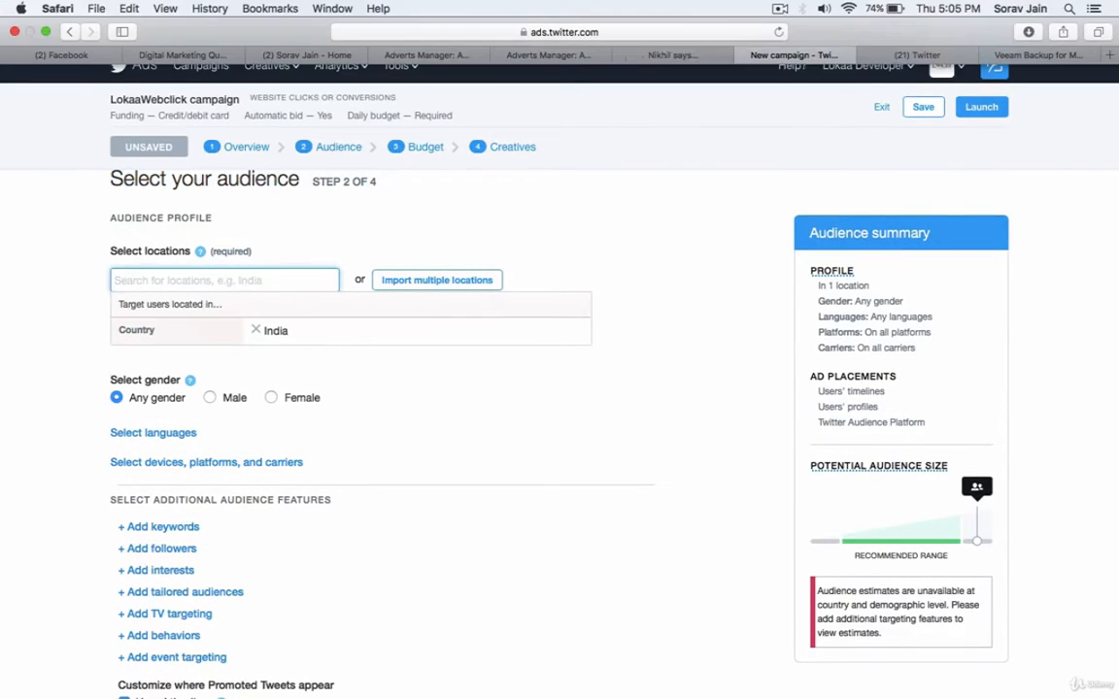
text(Chenn)
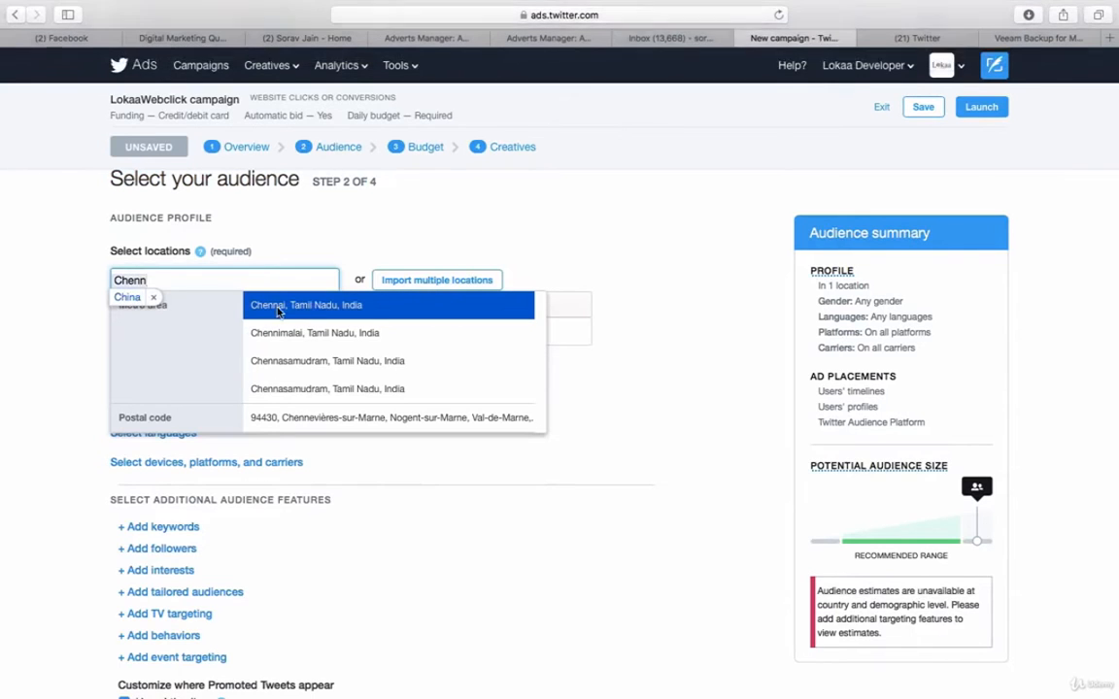
click(276, 310)
key(Return)
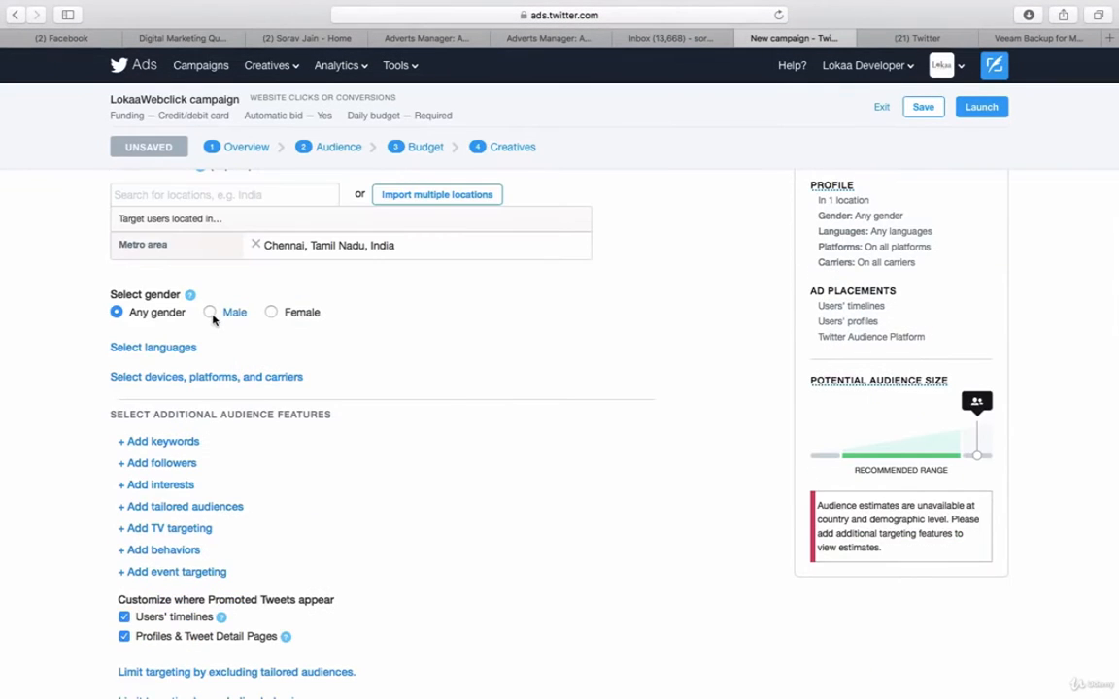
- Review the audience profile options for gender, languages and devices, and the additional audience features
scroll(190, 325, up, 2)
scroll(189, 324, up, 1)
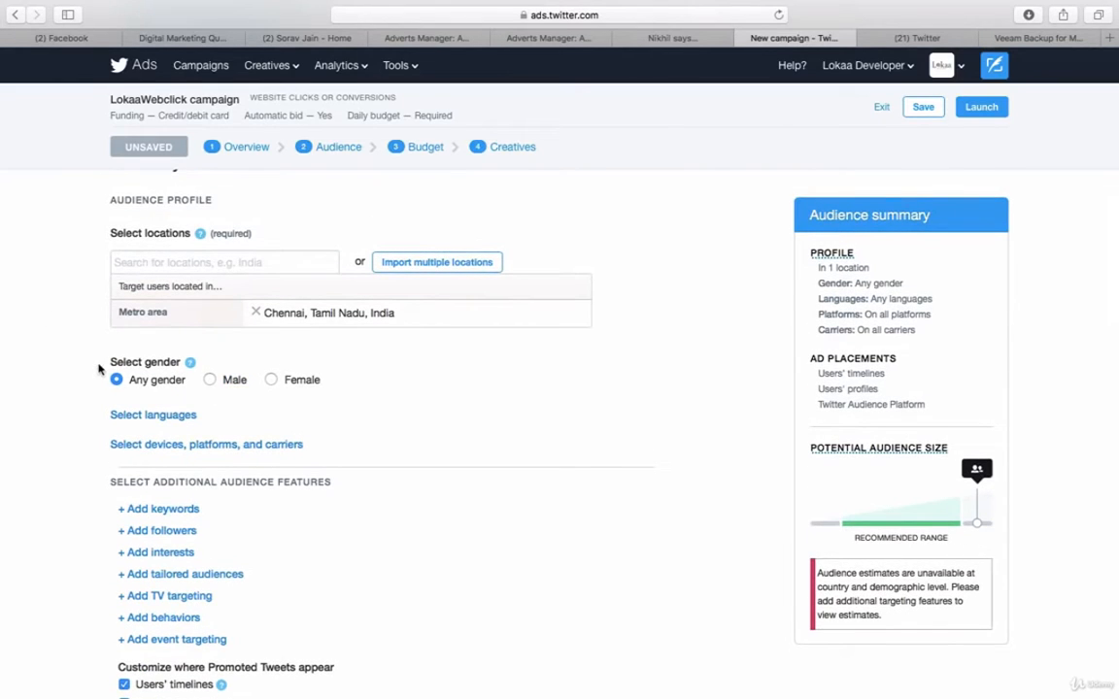
scroll(307, 392, down, 2)
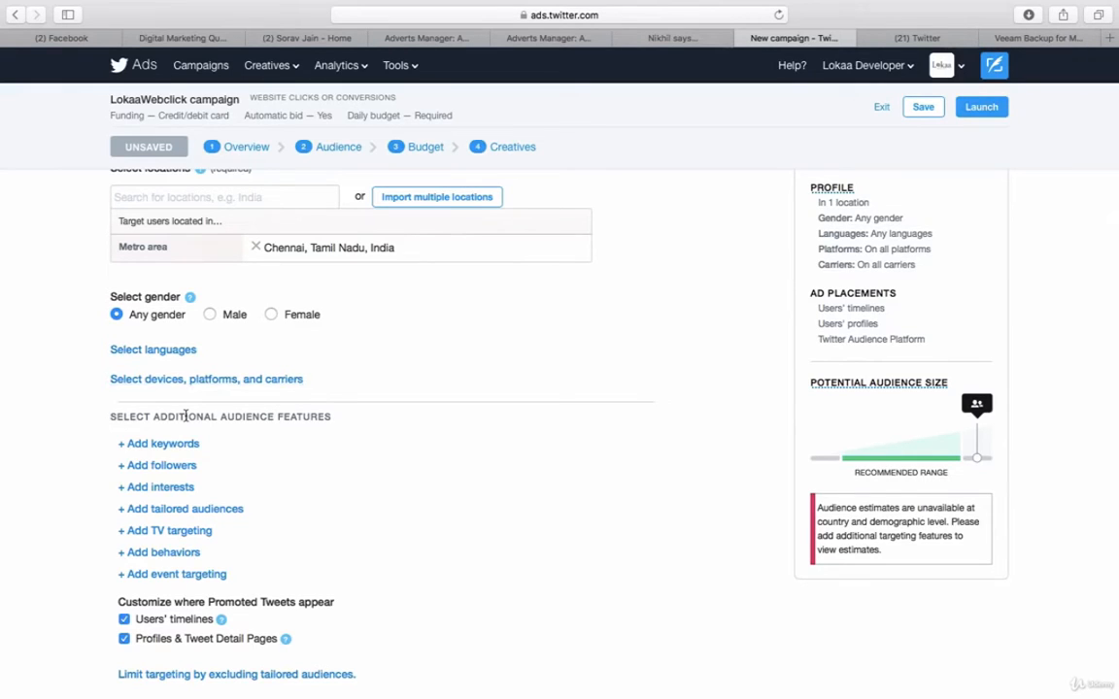
scroll(186, 416, up, 2)
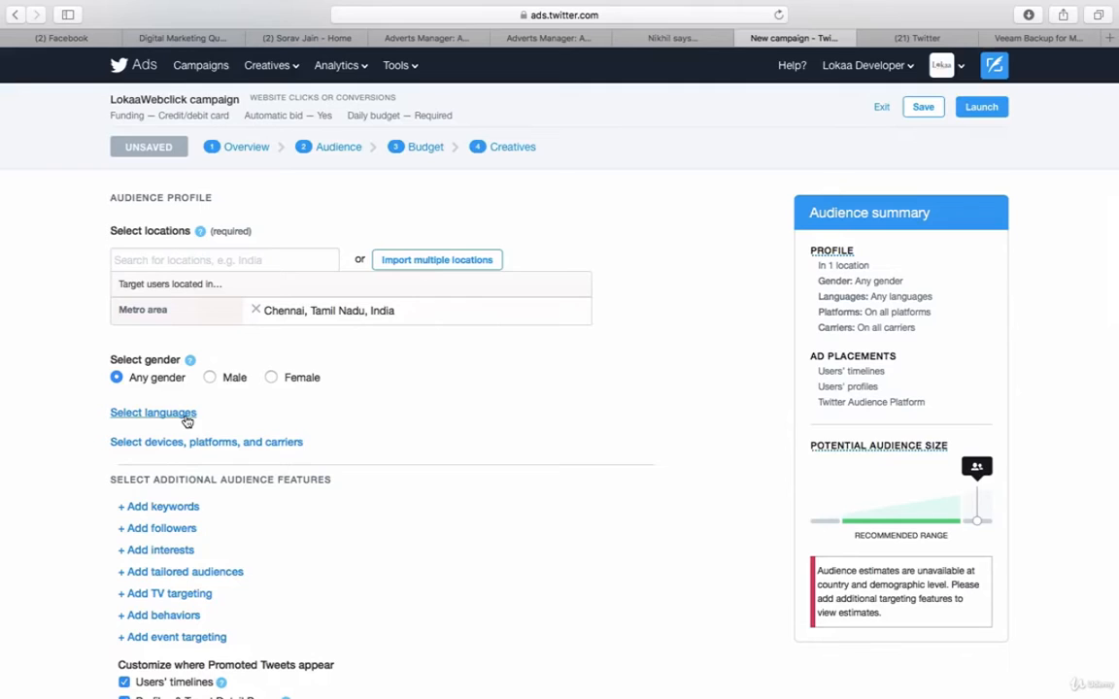
scroll(188, 420, up, 1)
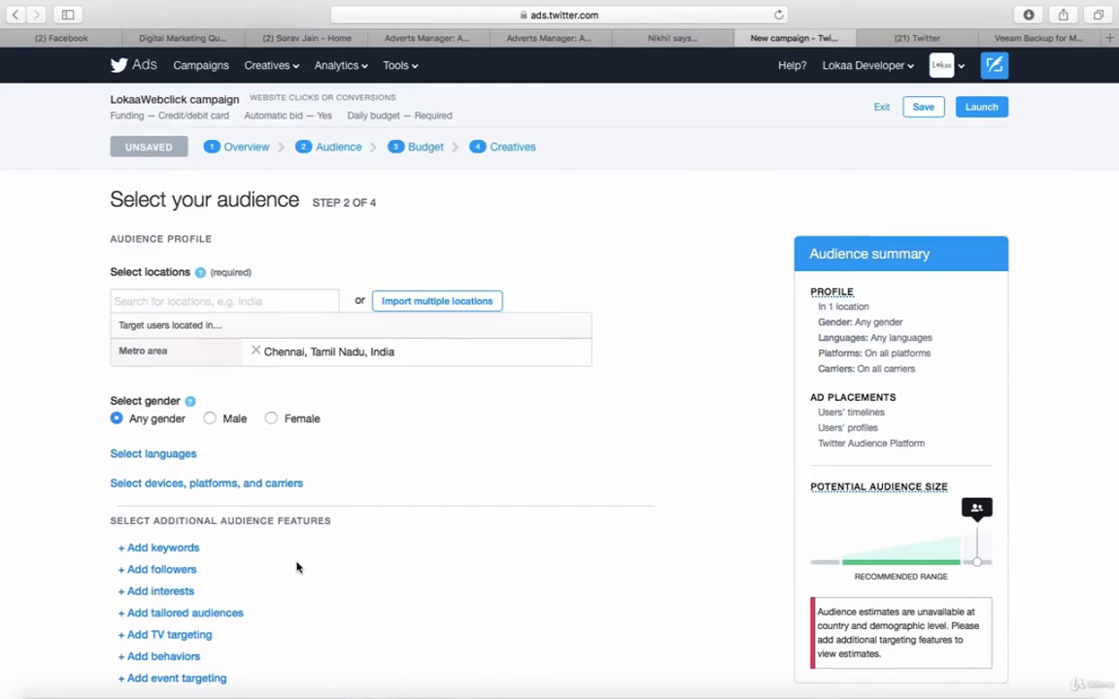
- Expand the language targeting and the devices, platforms and carriers options in the audience profile
scroll(261, 527, down, 2)
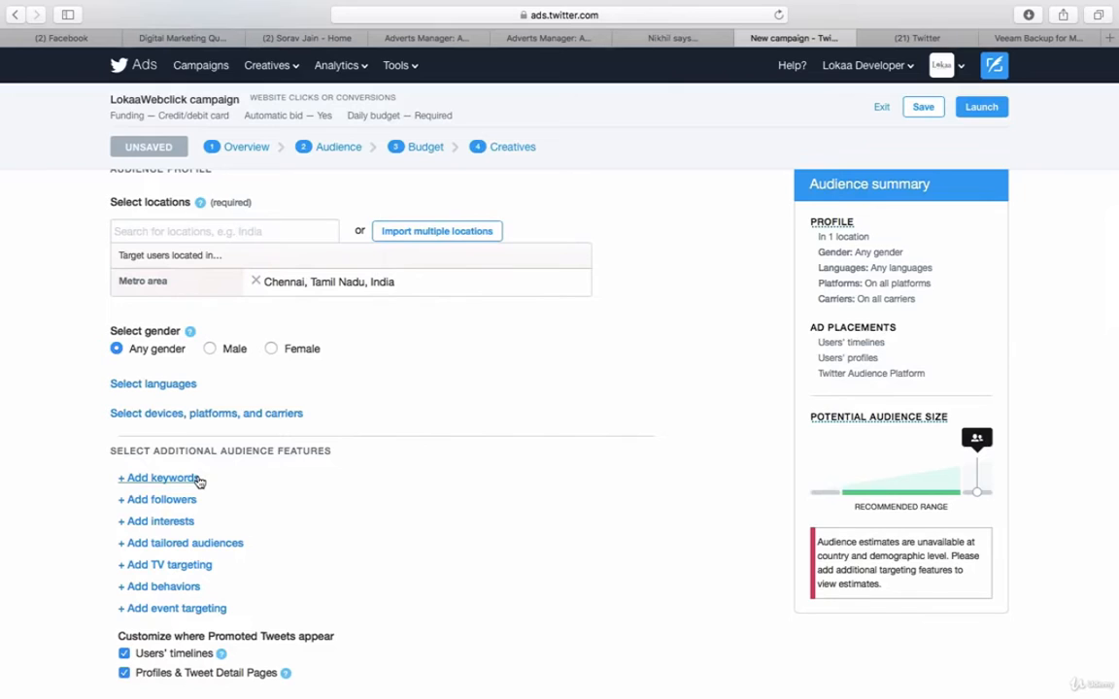
click(233, 229)
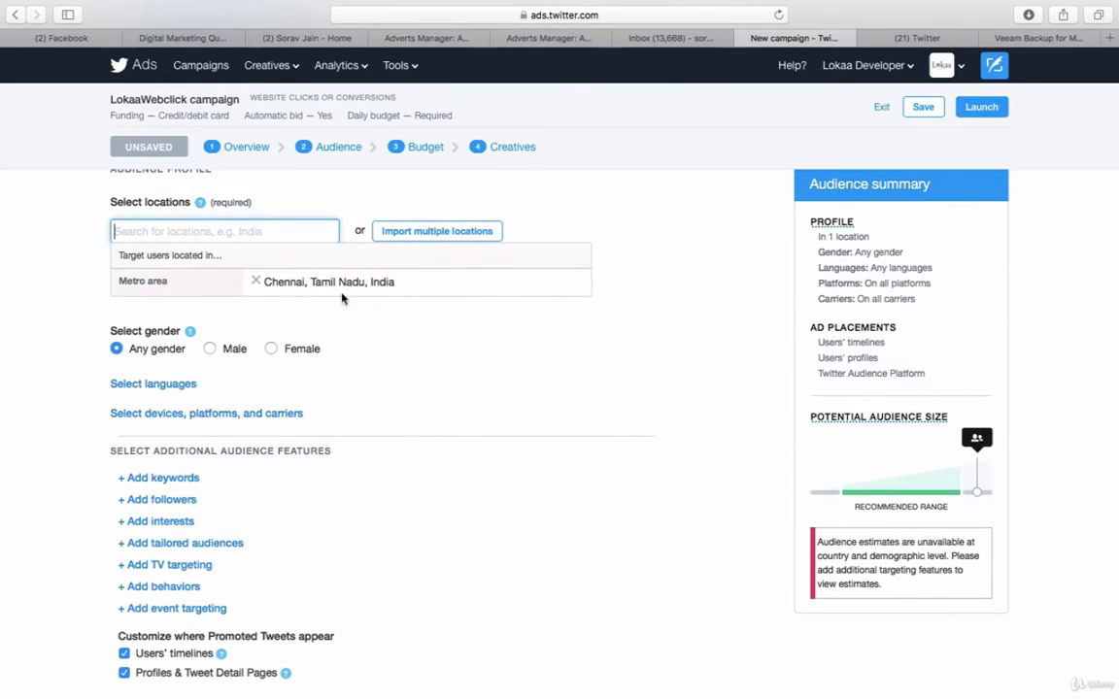
click(155, 385)
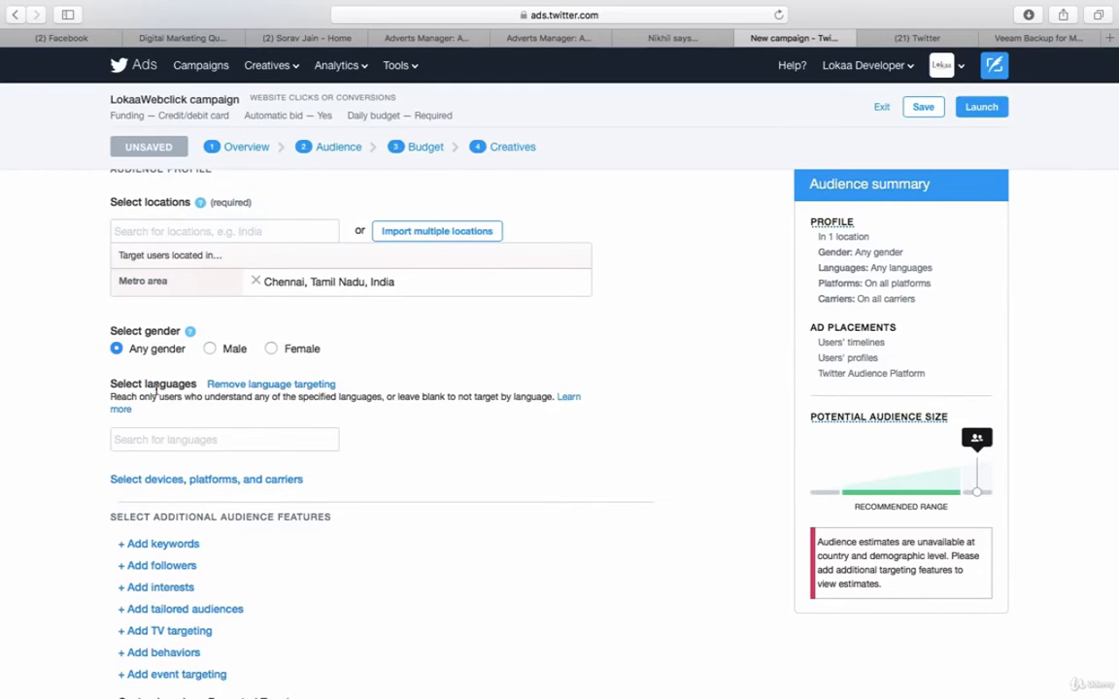
click(208, 479)
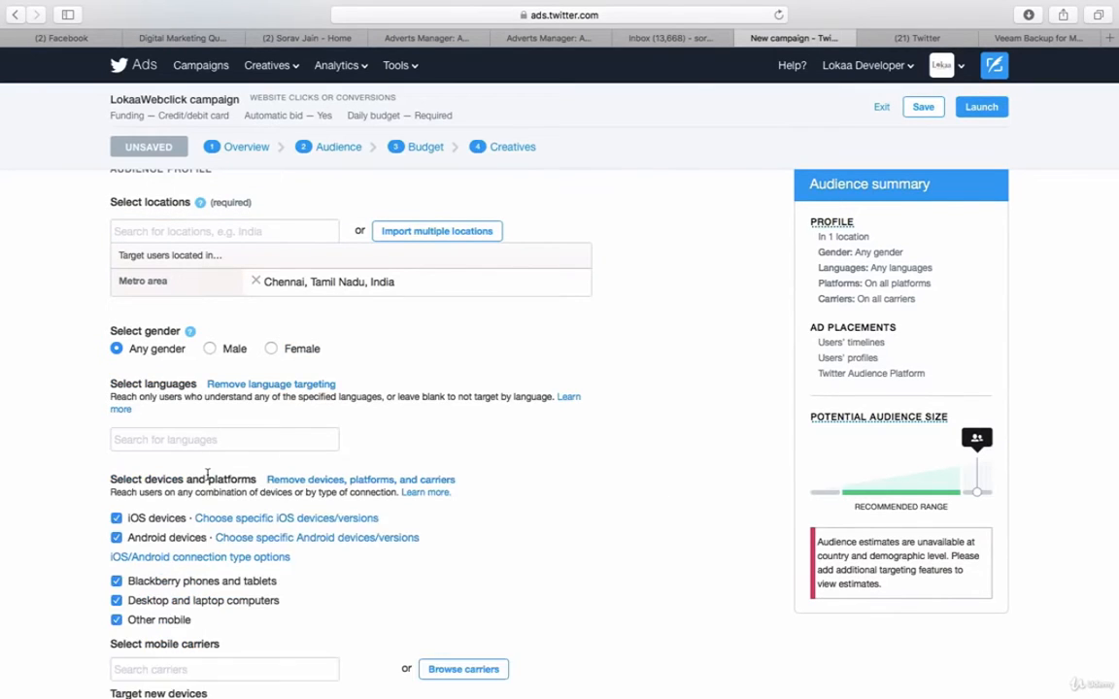
scroll(207, 476, down, 2)
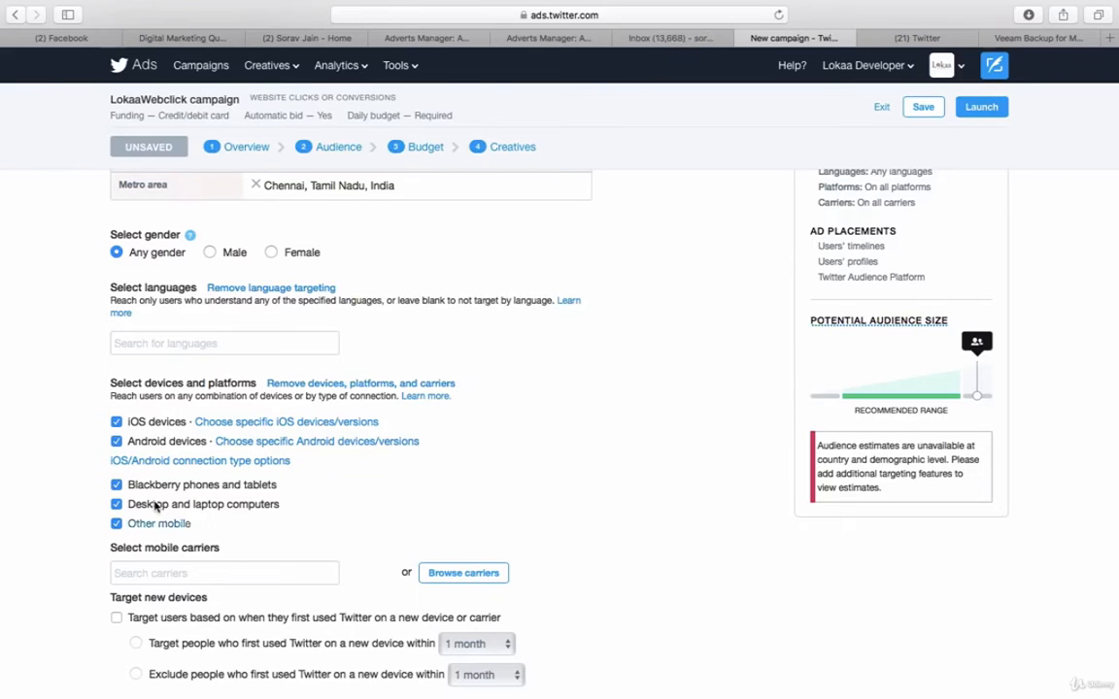
- Add keyword targeting to the additional audience features and activate its keyword entry
scroll(324, 574, down, 6)
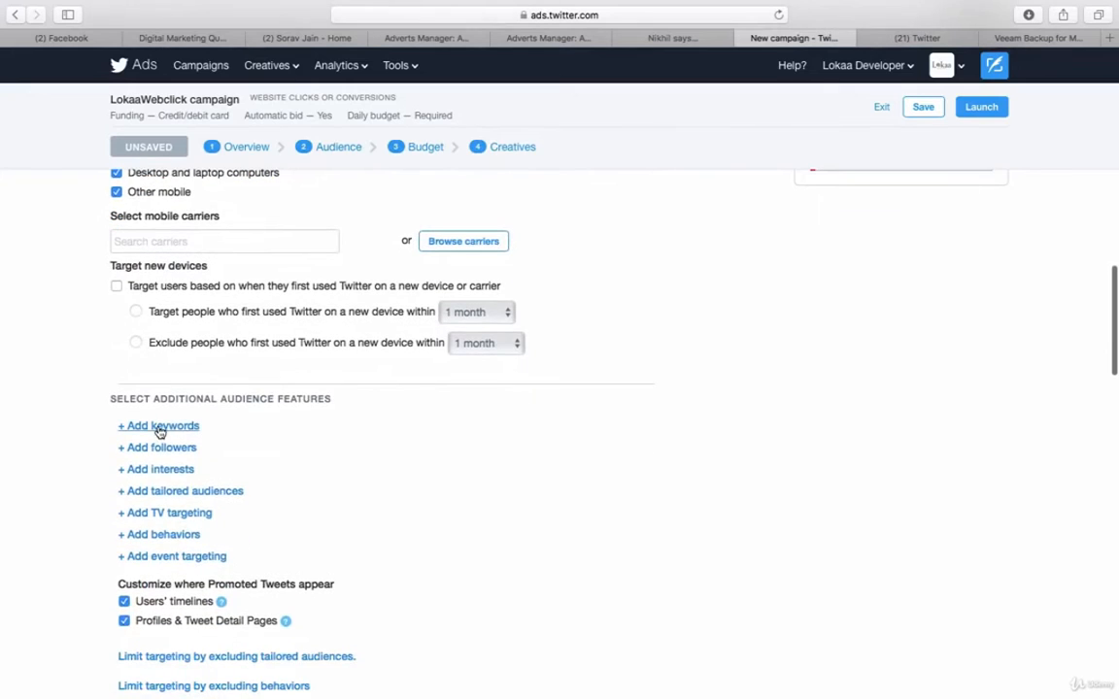
click(158, 427)
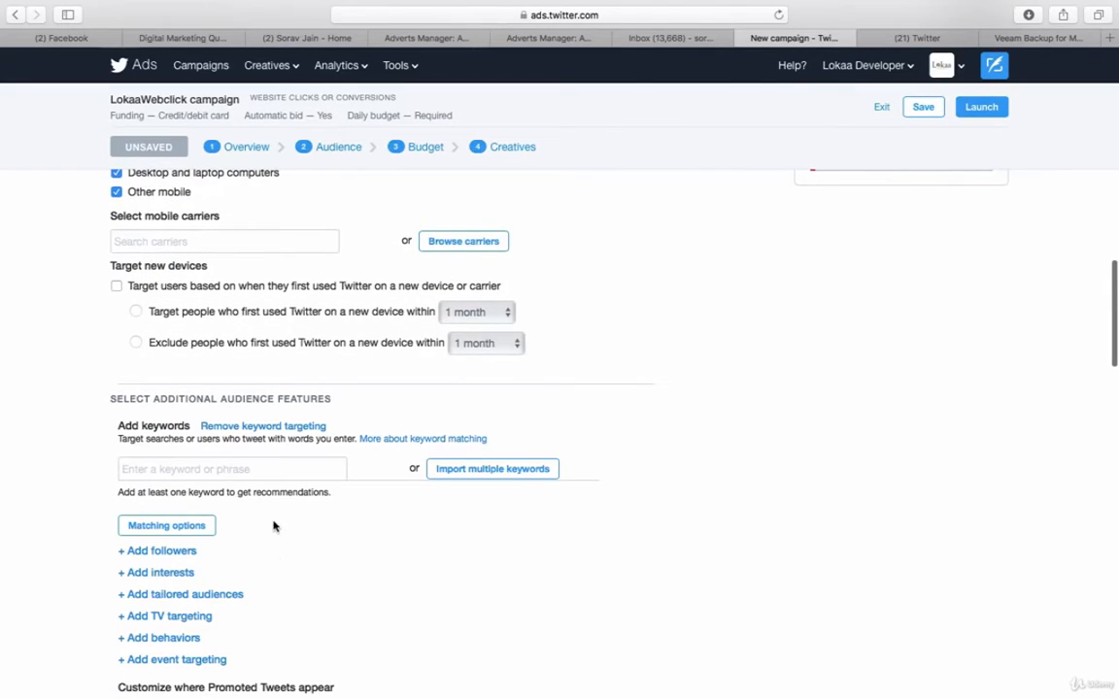
click(274, 470)
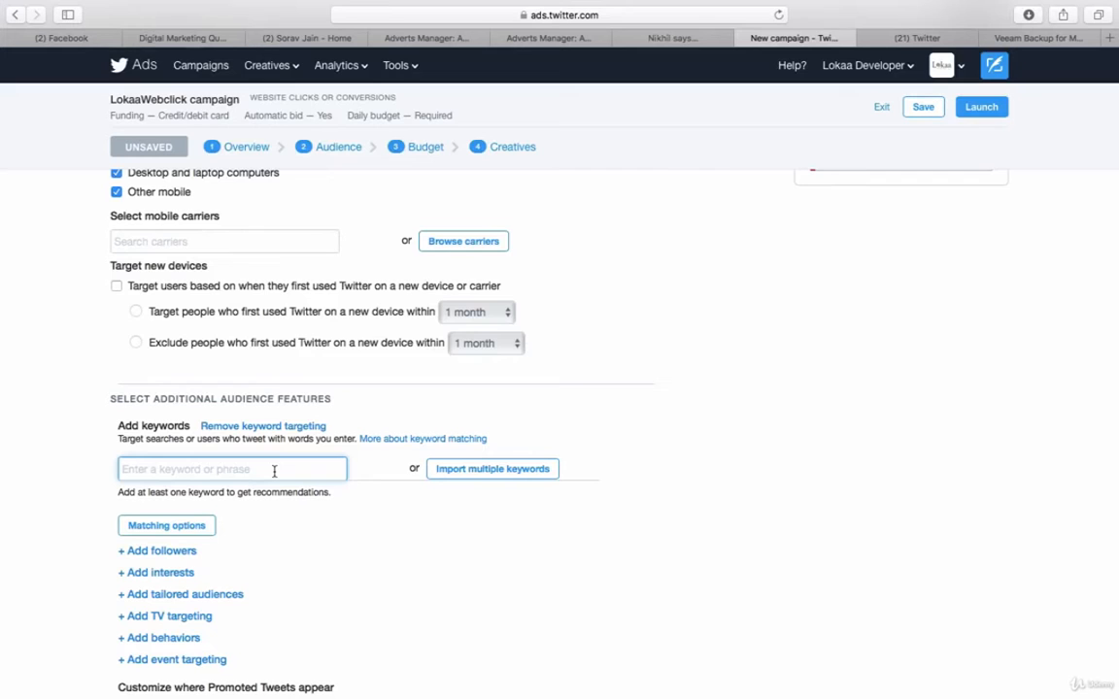
scroll(274, 471, down, 1)
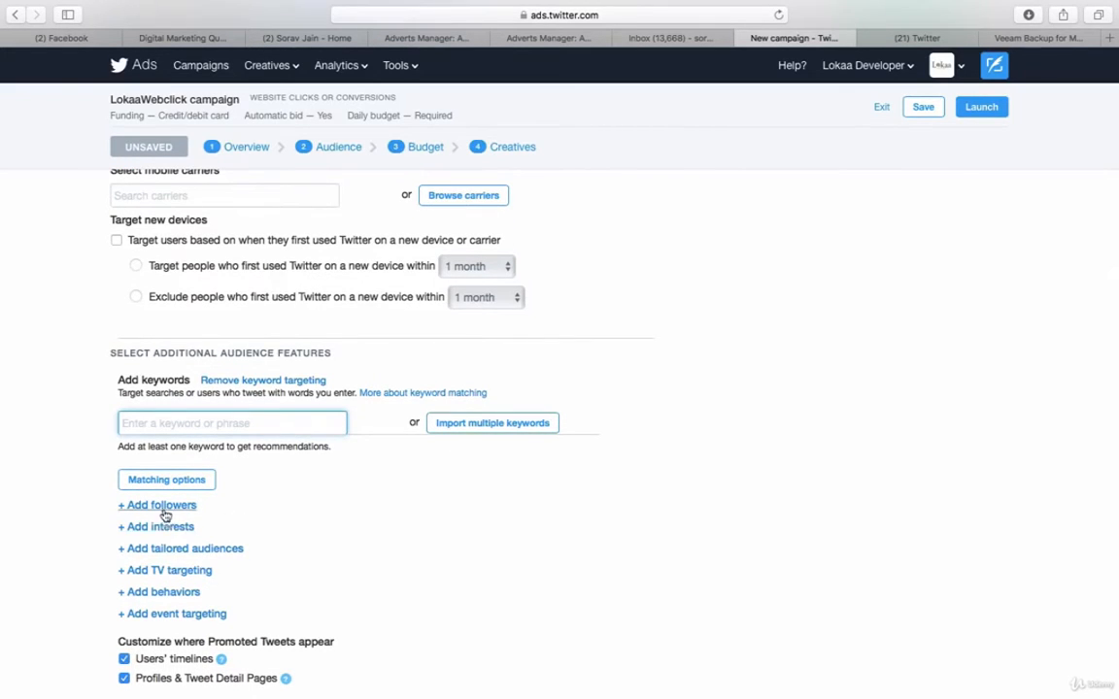
click(161, 506)
scroll(311, 609, down, 2)
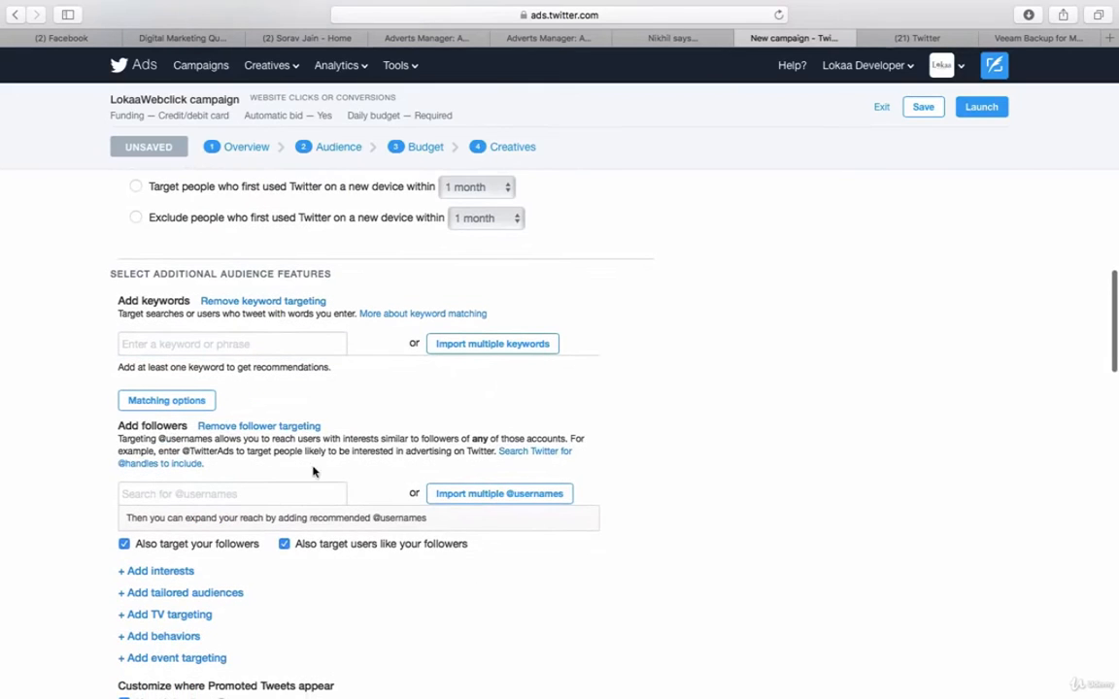
click(303, 500)
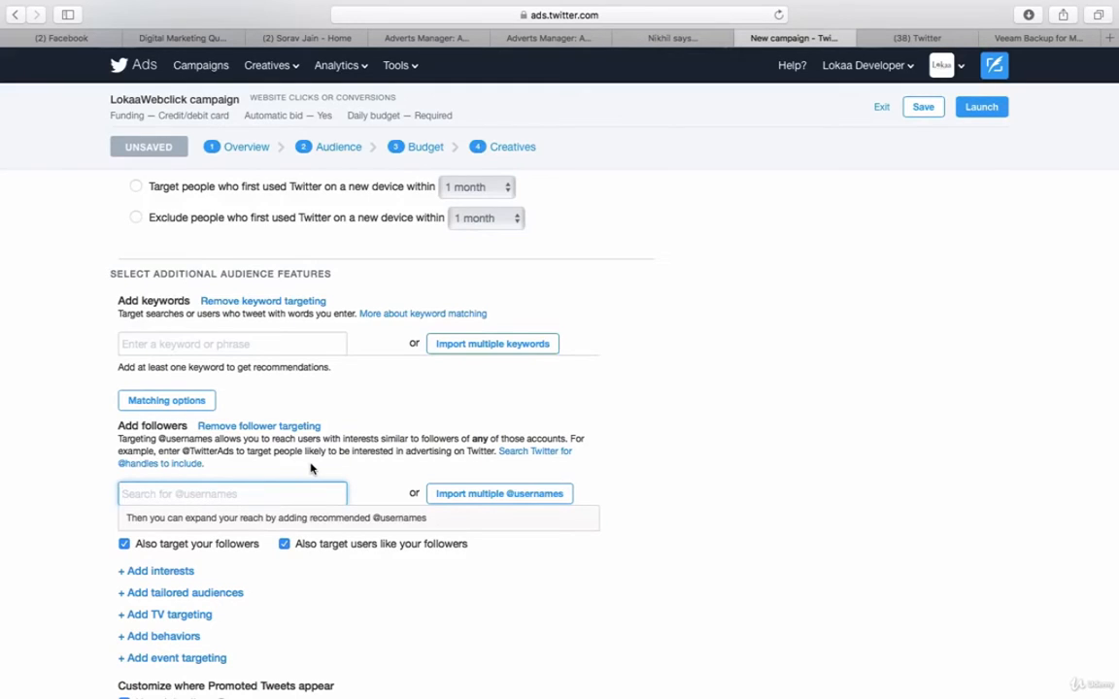
text(@Cas)
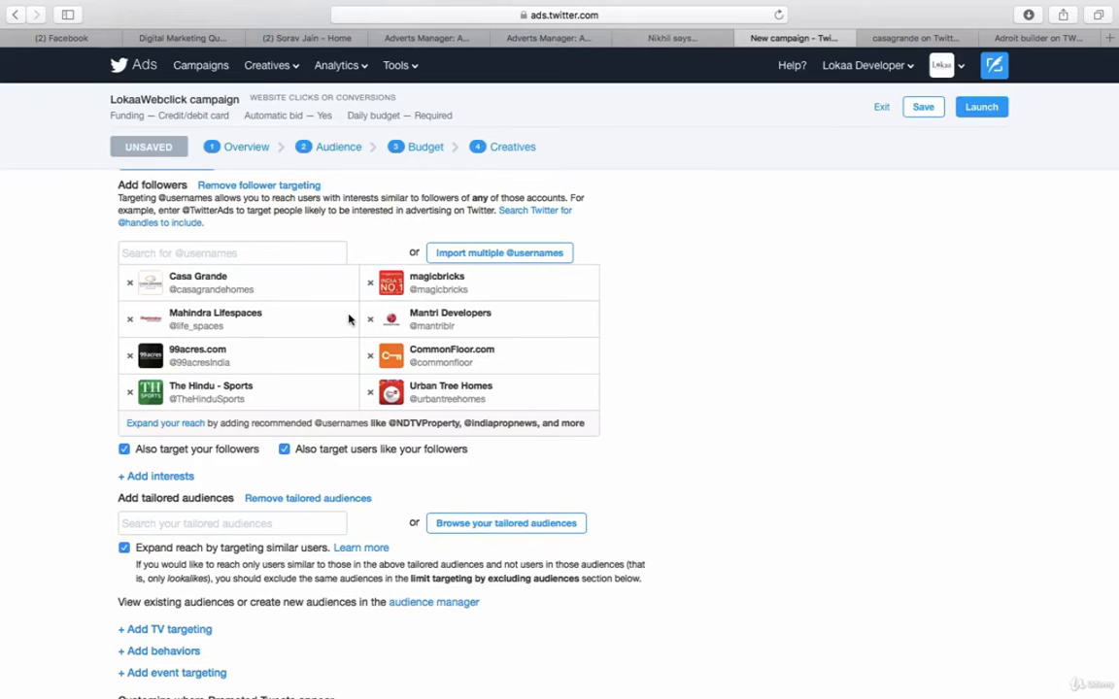
- Review the added keyword, the targeted follower accounts, and the tailored audience and Promoted Tweet placement options
mouse_move(352, 681)
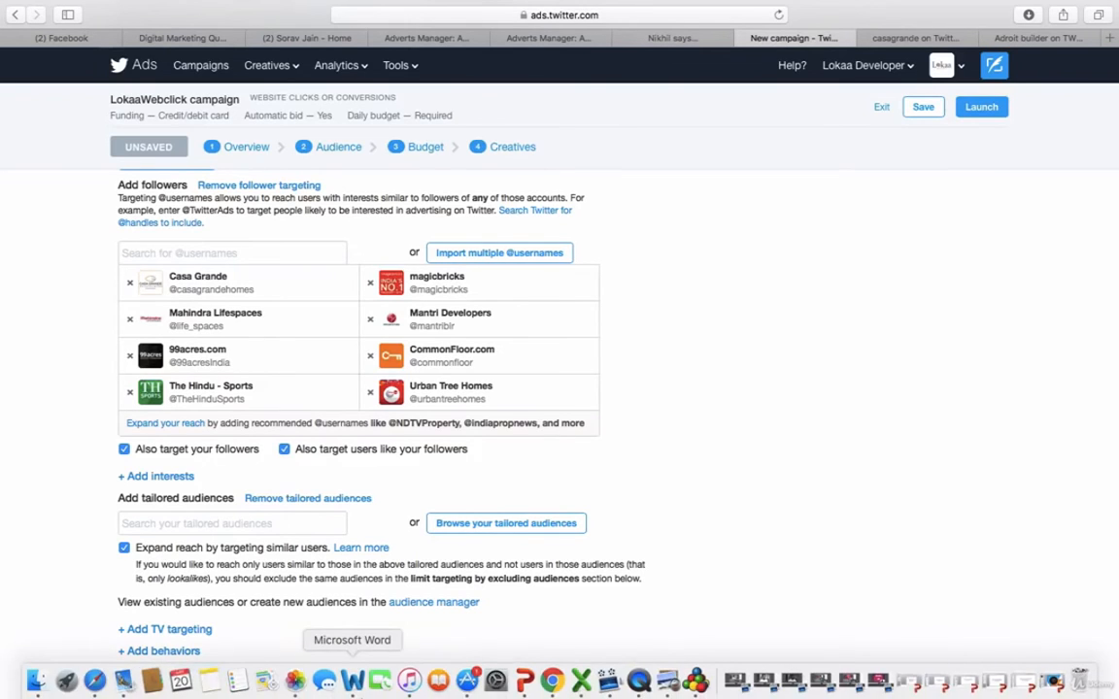
scroll(561, 309, up, 5)
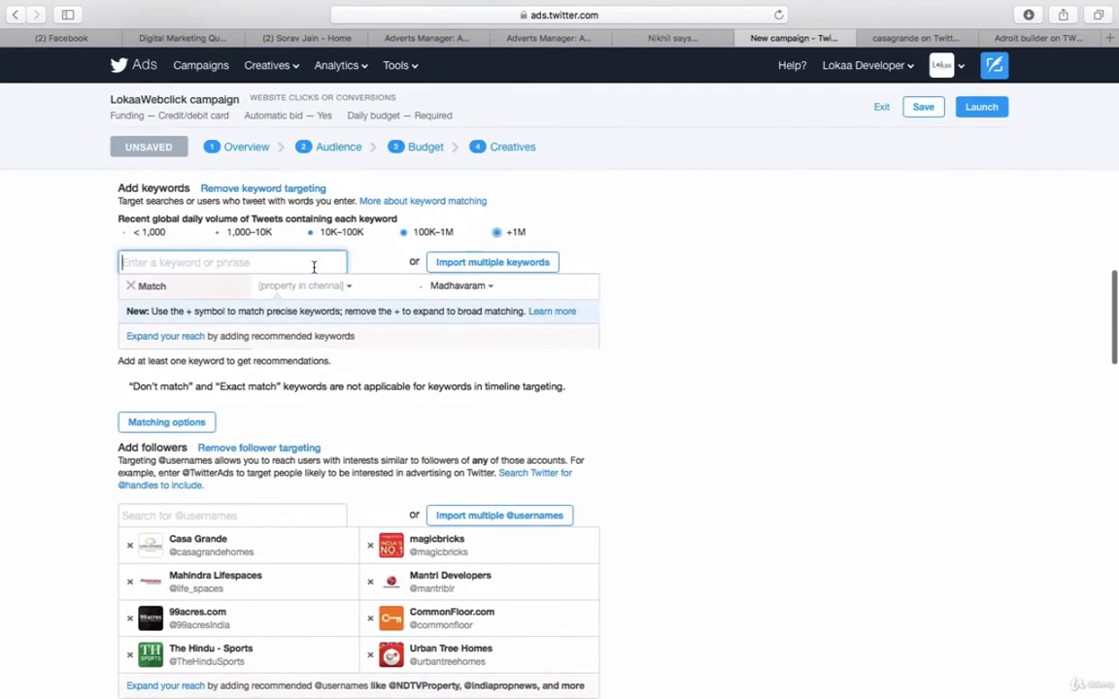
scroll(314, 267, up, 1)
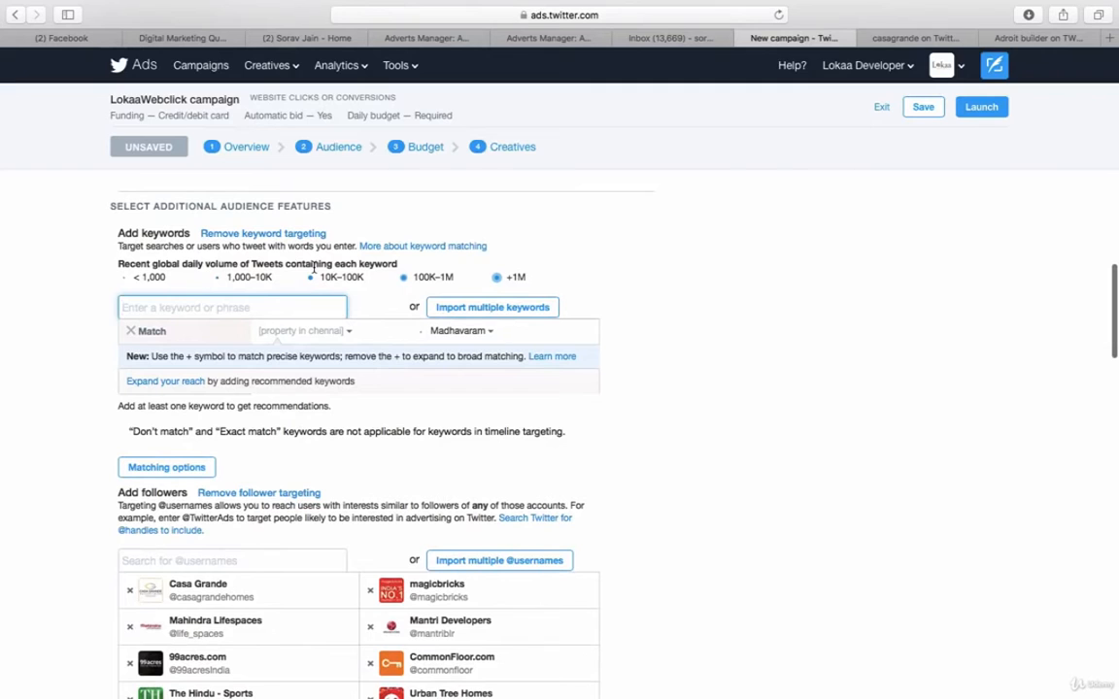
scroll(313, 268, down, 5)
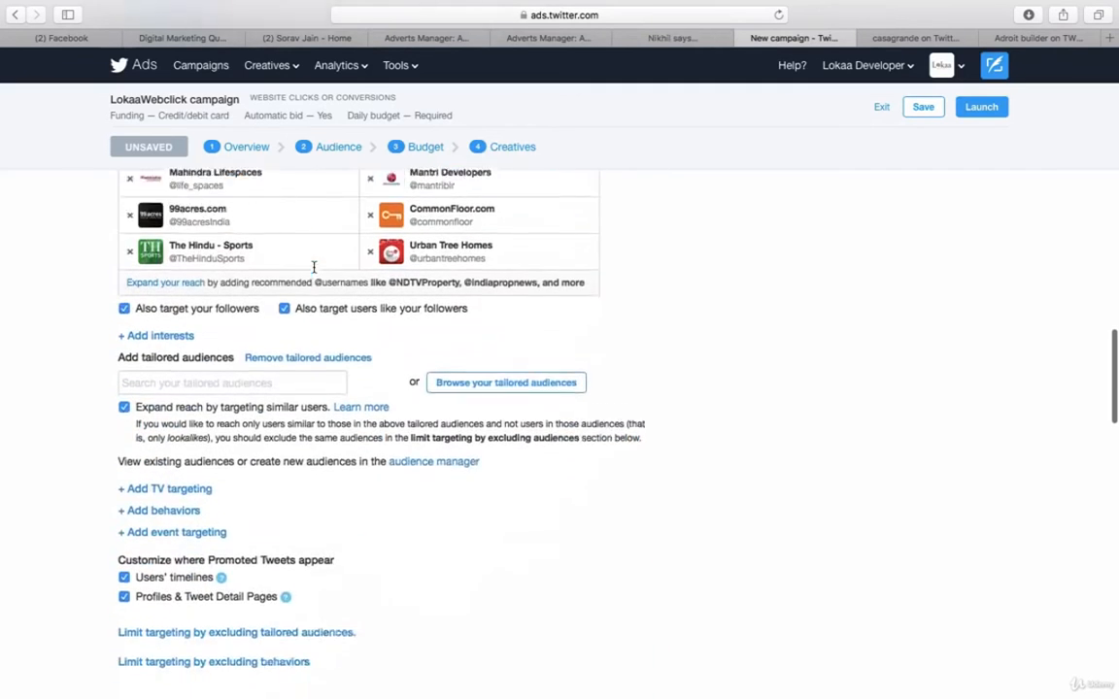
scroll(314, 267, down, 1)
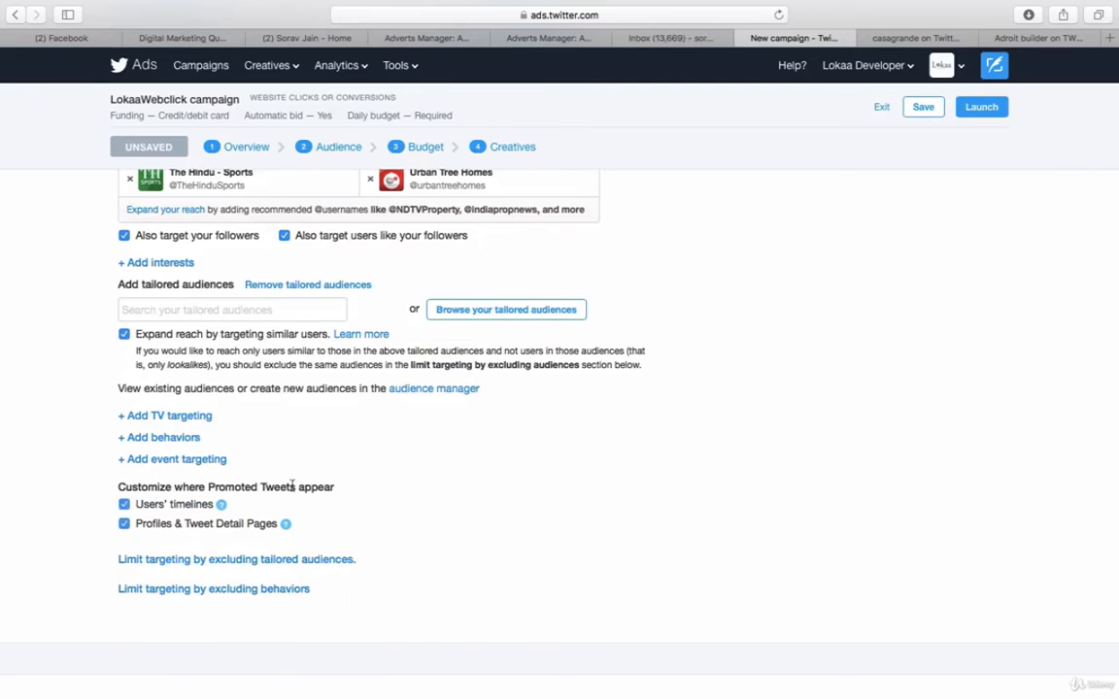
scroll(291, 466, up, 1)
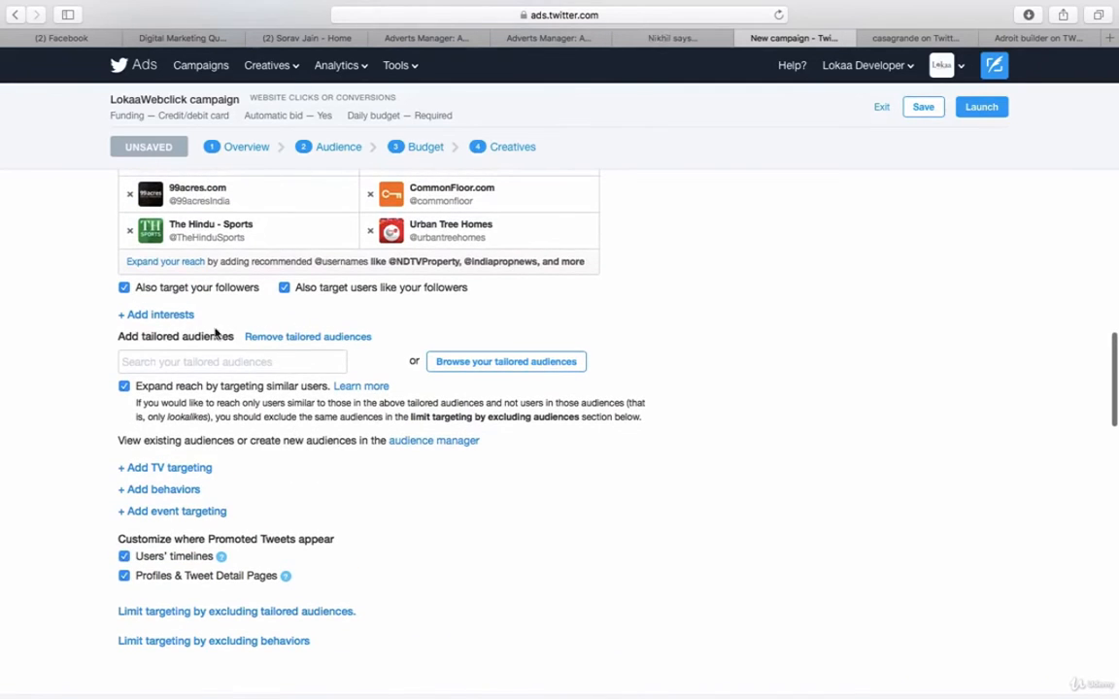
scroll(212, 386, up, 1)
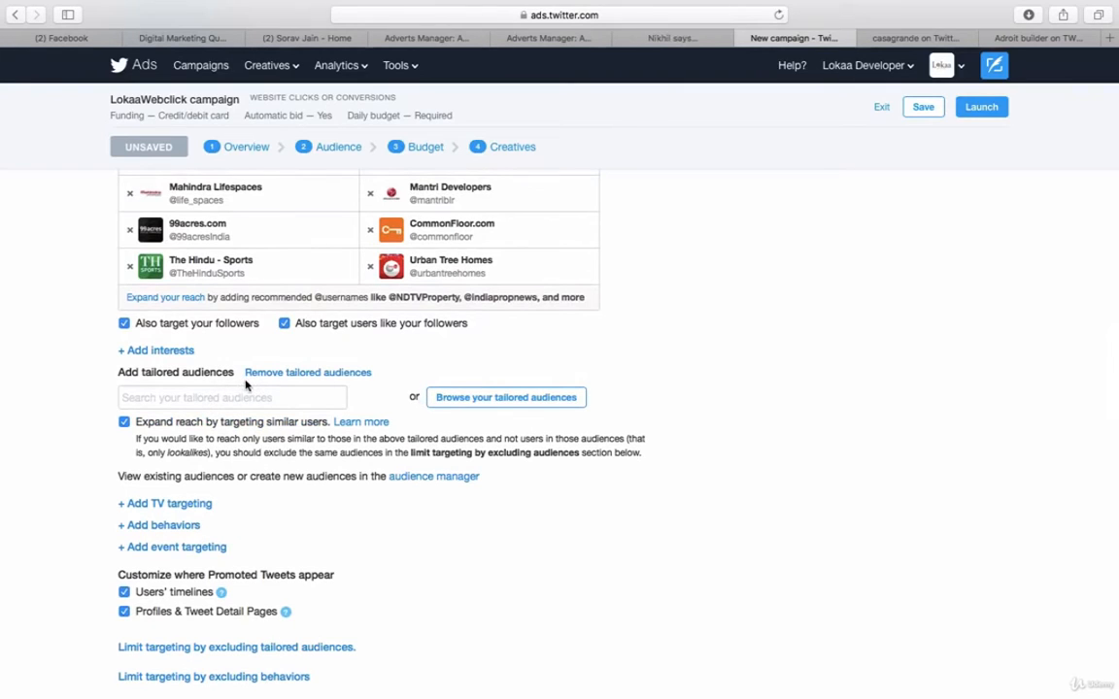
- Check the existing tailored audiences and the audience manager's options for creating a new audience, and return to the campaign
click(450, 398)
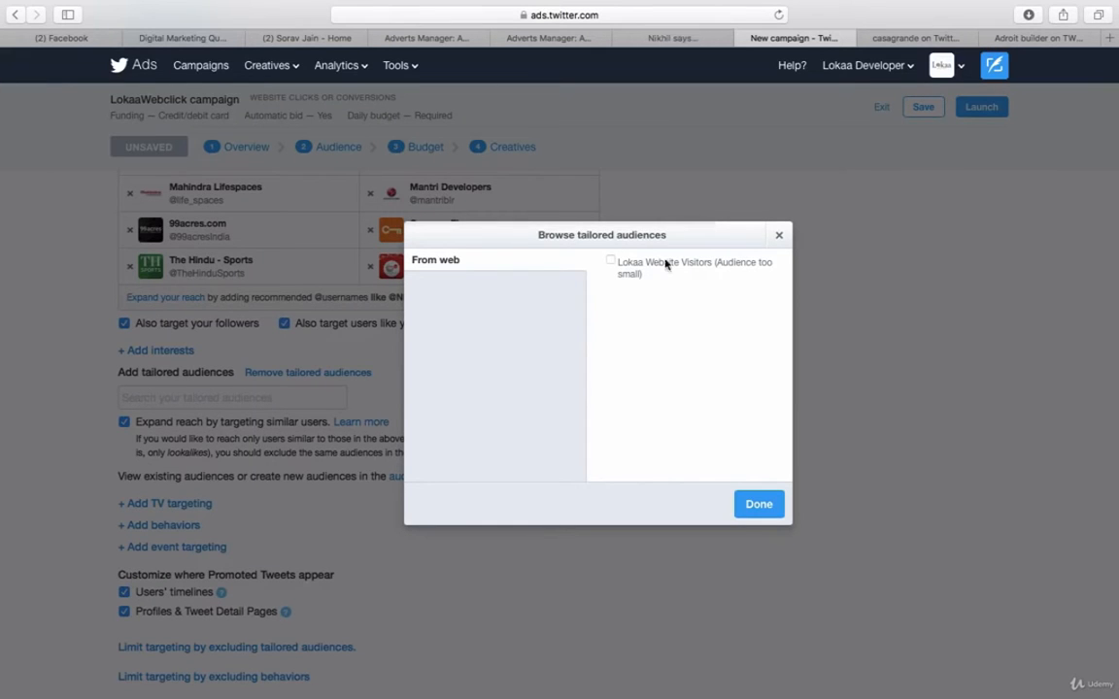
click(780, 237)
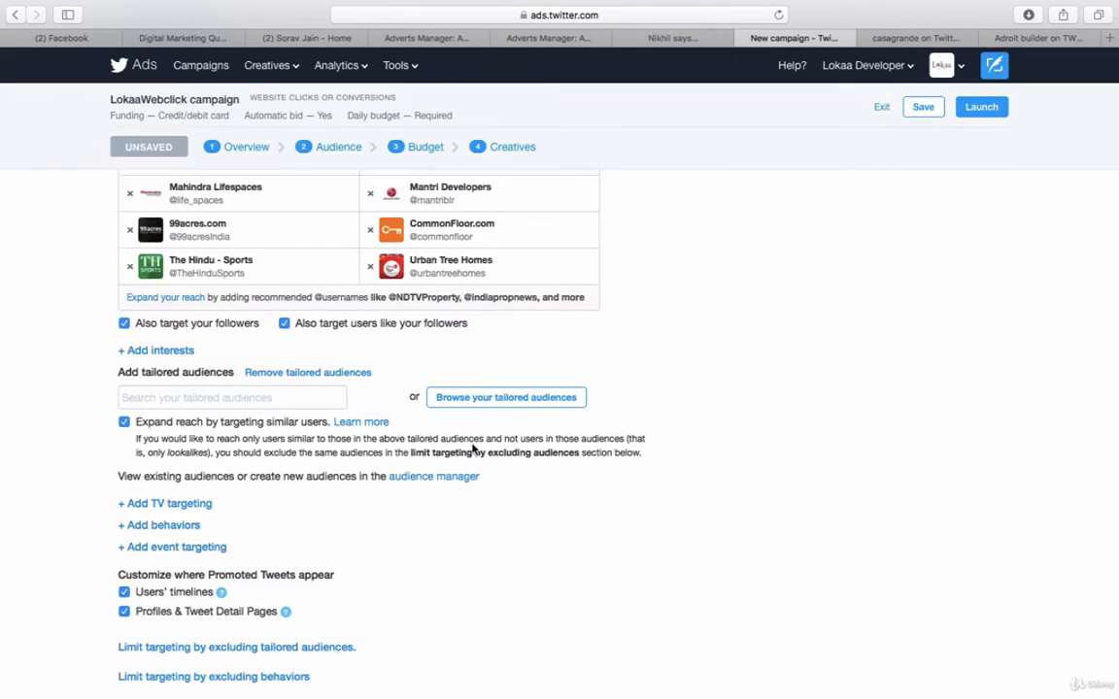
click(412, 477)
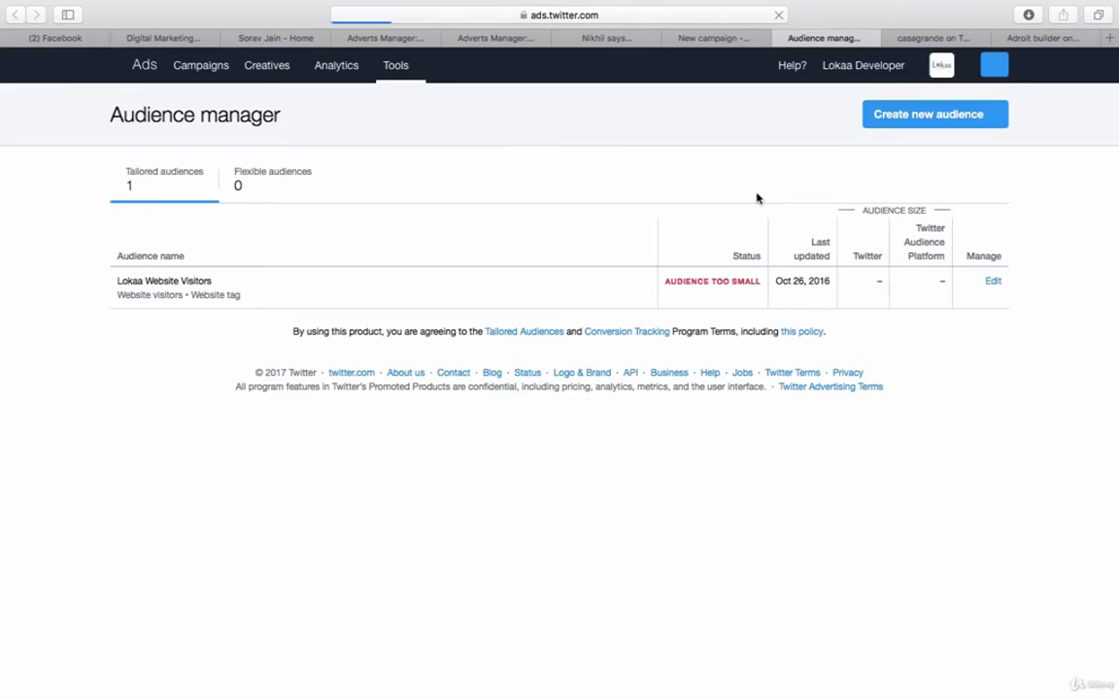
click(985, 127)
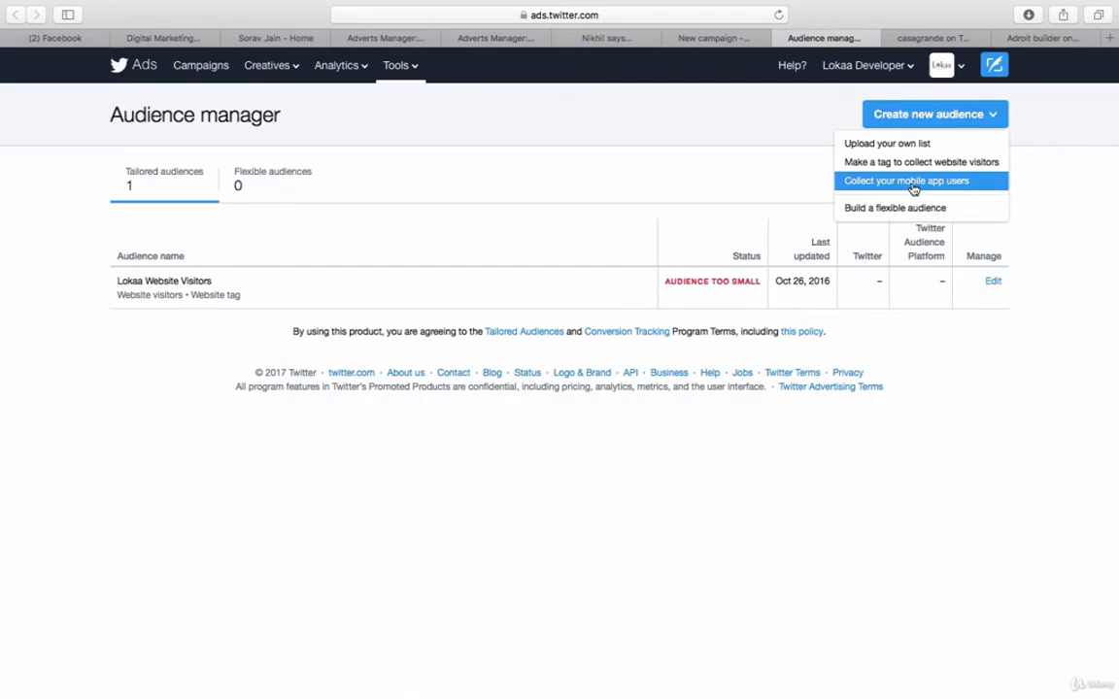
click(712, 39)
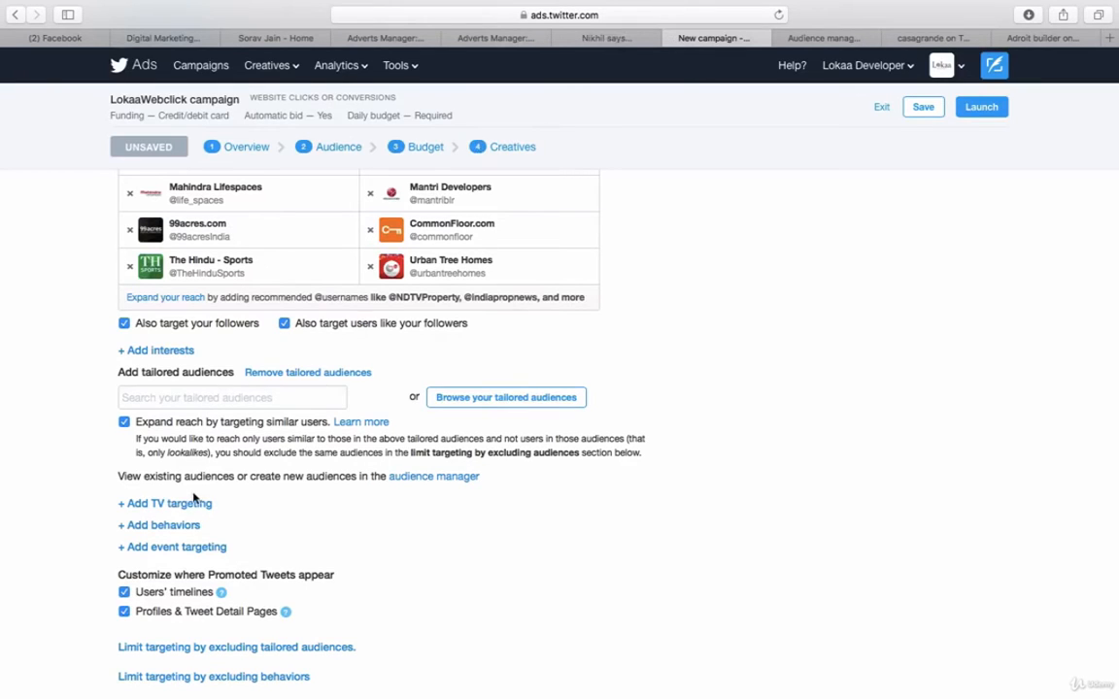
- Add event targeting to the audience features and open the list of events to target
click(189, 547)
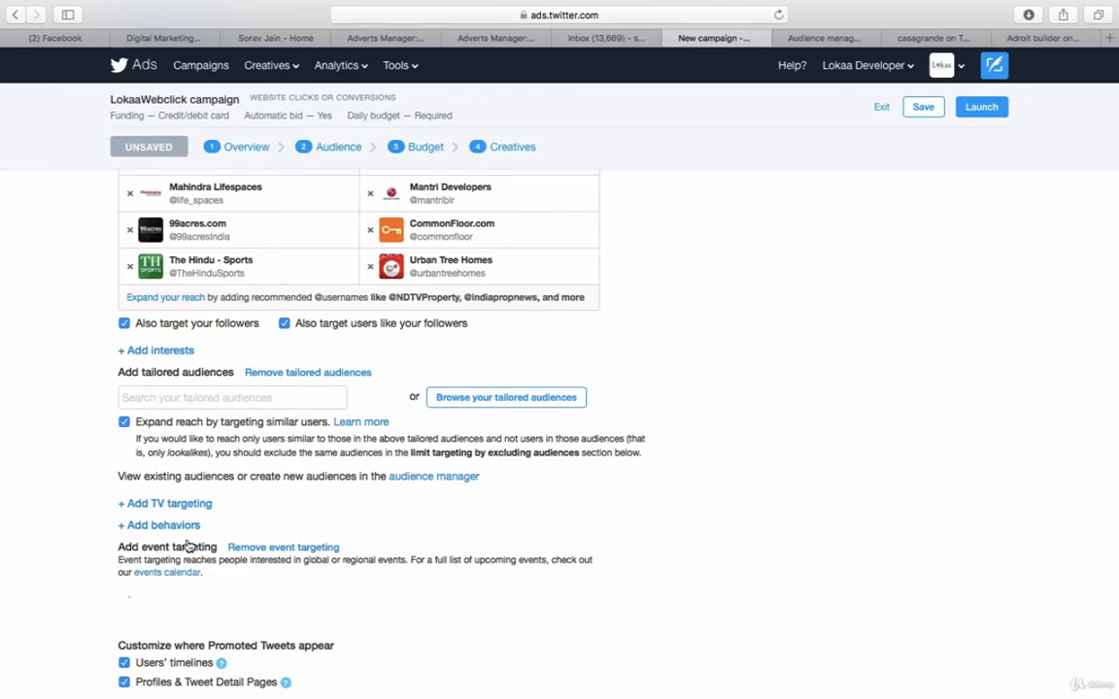
scroll(321, 525, down, 1)
click(274, 573)
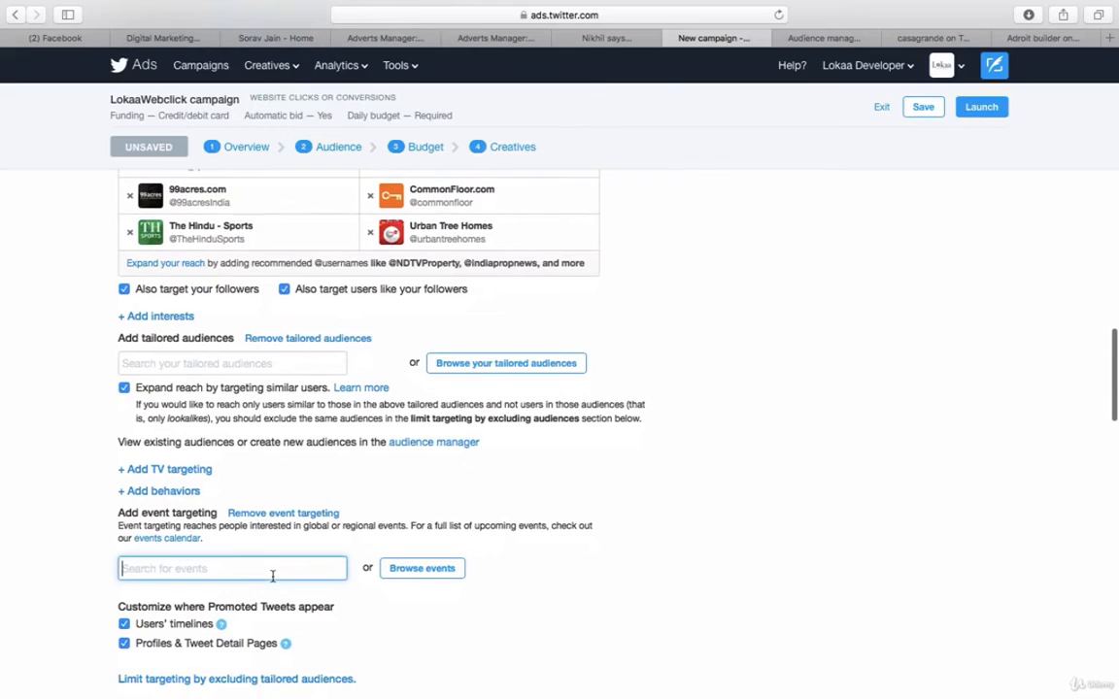
click(394, 575)
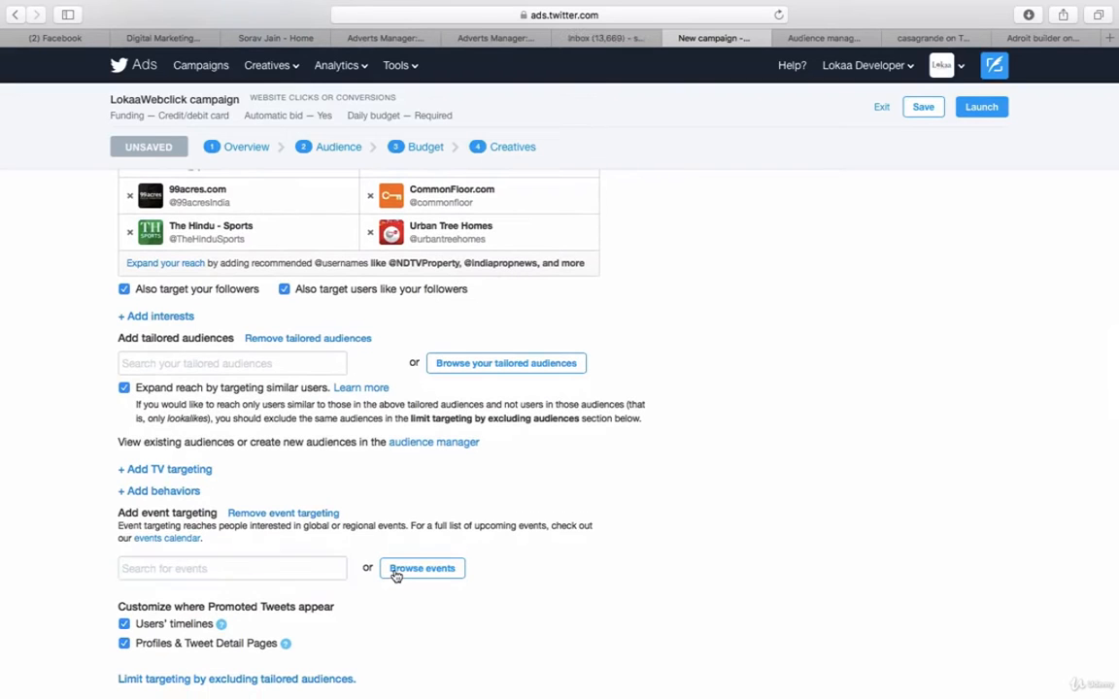
- Browse the Sports and Holidays events, and close the event list without selecting one
scroll(587, 495, down, 5)
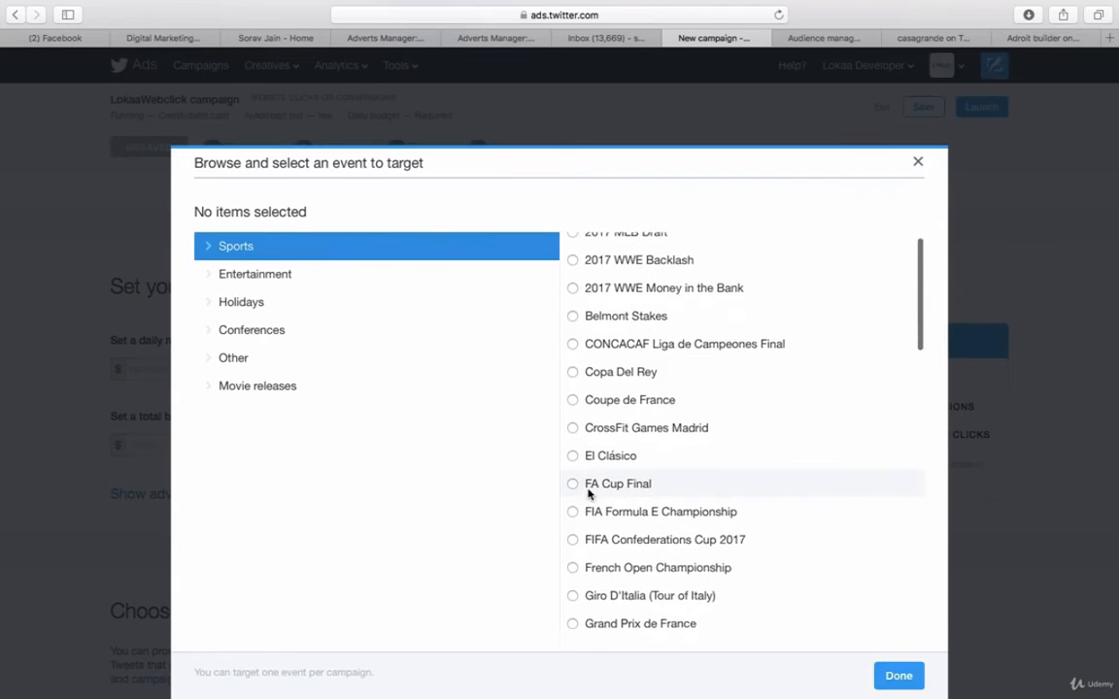
scroll(588, 496, down, 8)
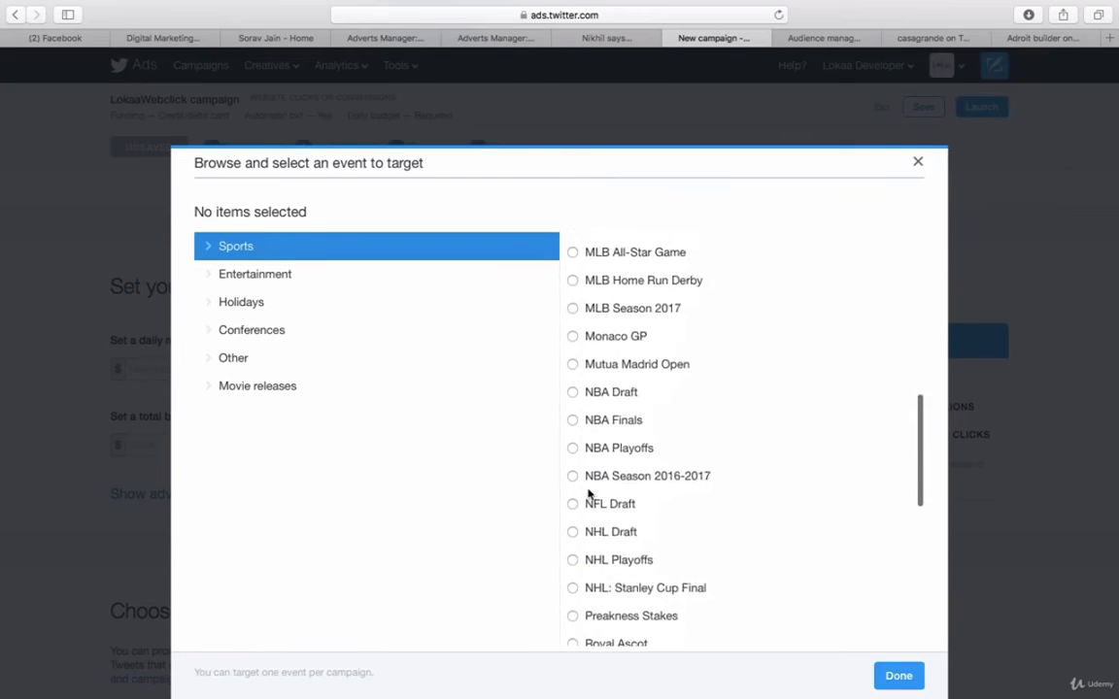
scroll(588, 493, down, 2)
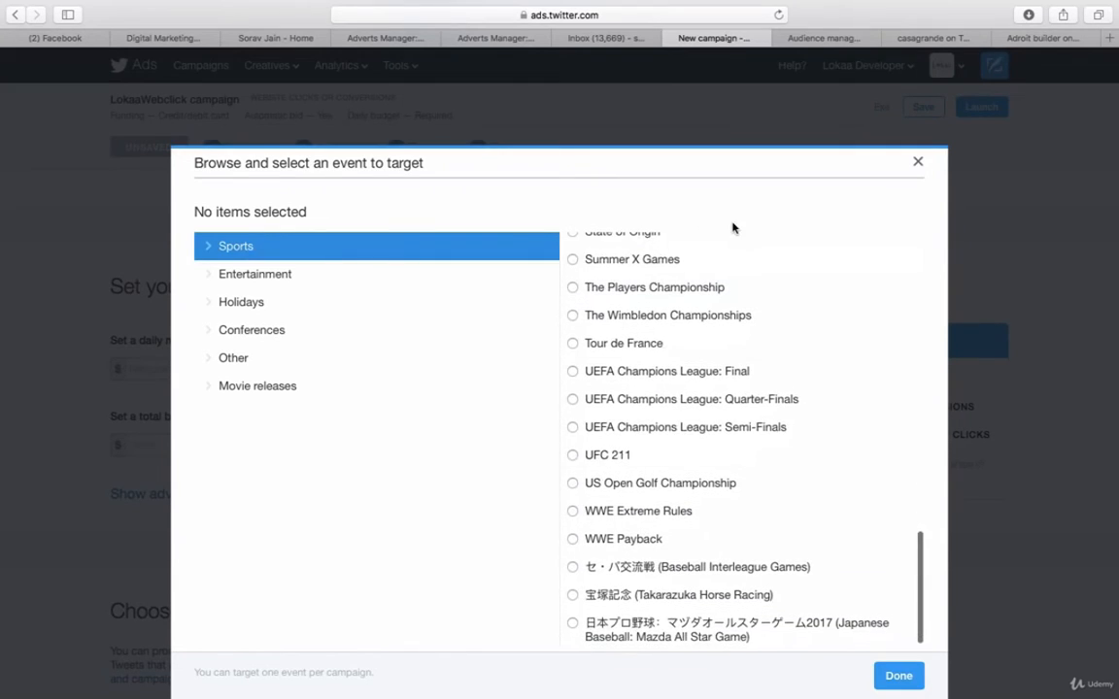
click(409, 304)
scroll(769, 271, down, 4)
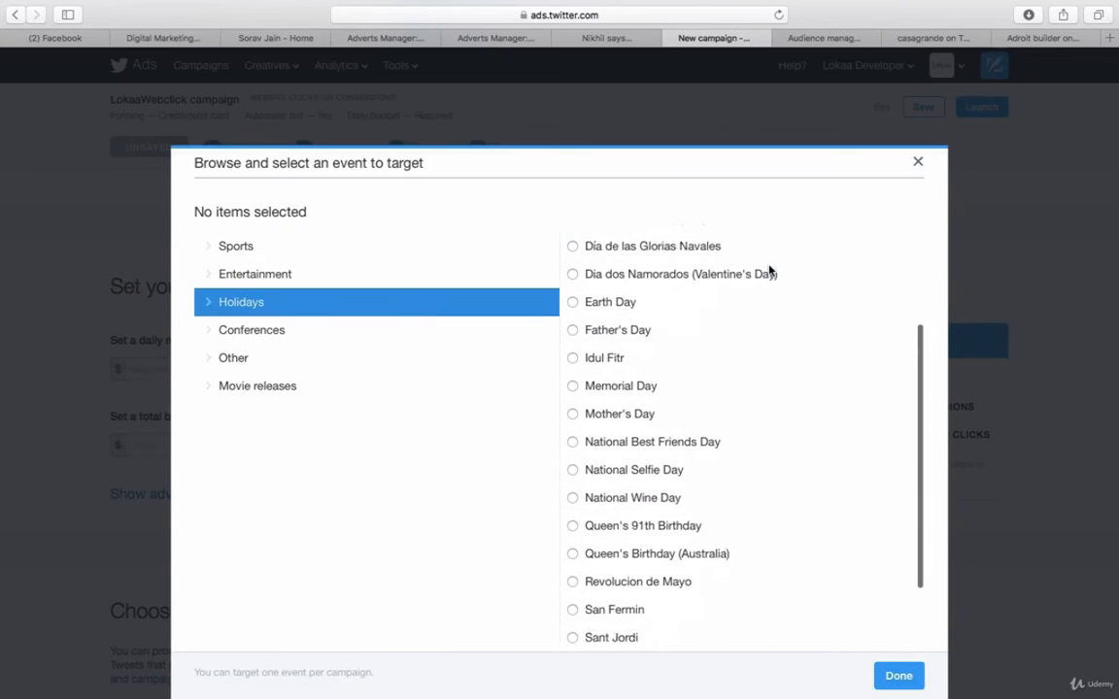
click(918, 162)
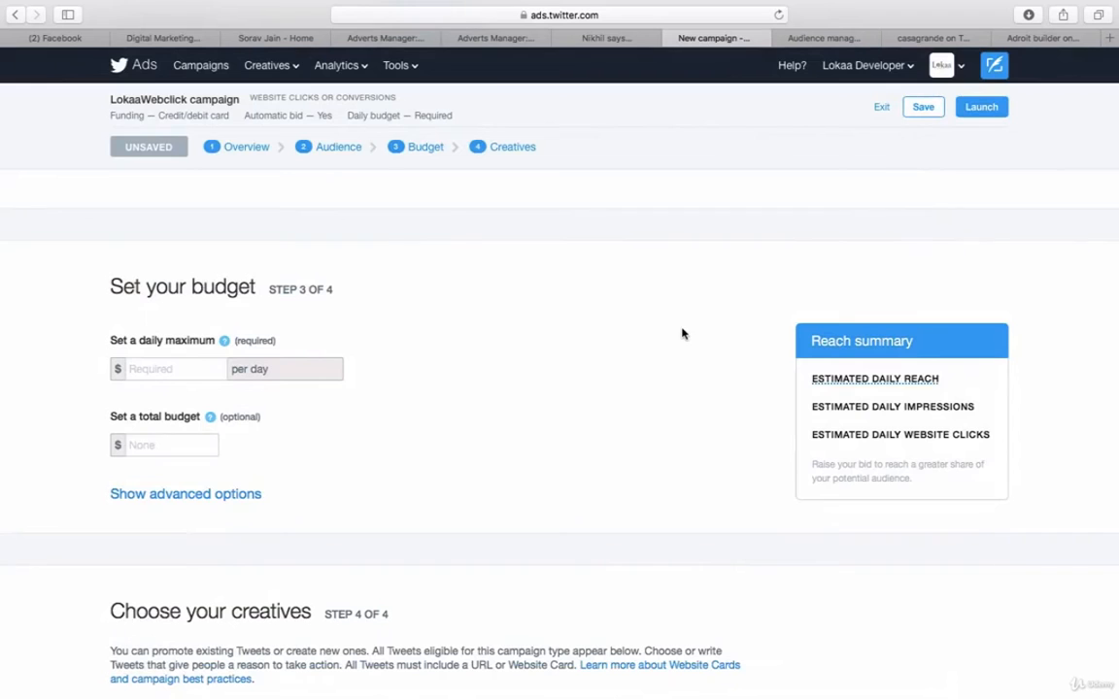
- Look over the campaign's keyword and follower targeting settings once more
scroll(682, 332, up, 5)
scroll(681, 334, up, 10)
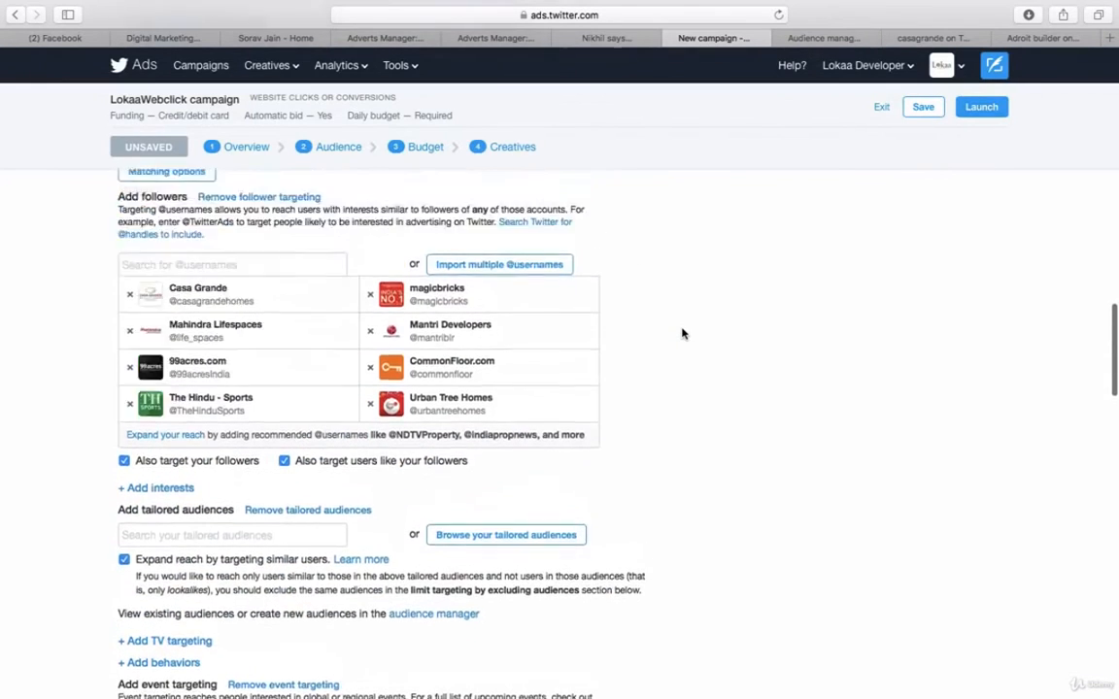
scroll(682, 334, down, 3)
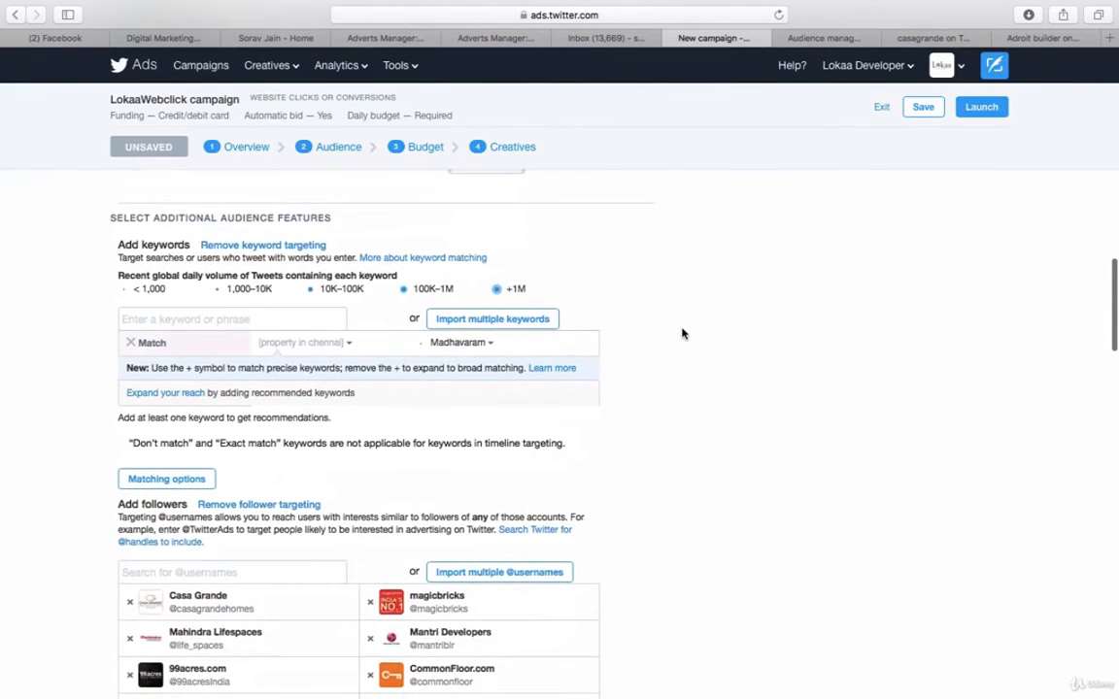
scroll(681, 334, up, 3)
scroll(682, 334, down, 4)
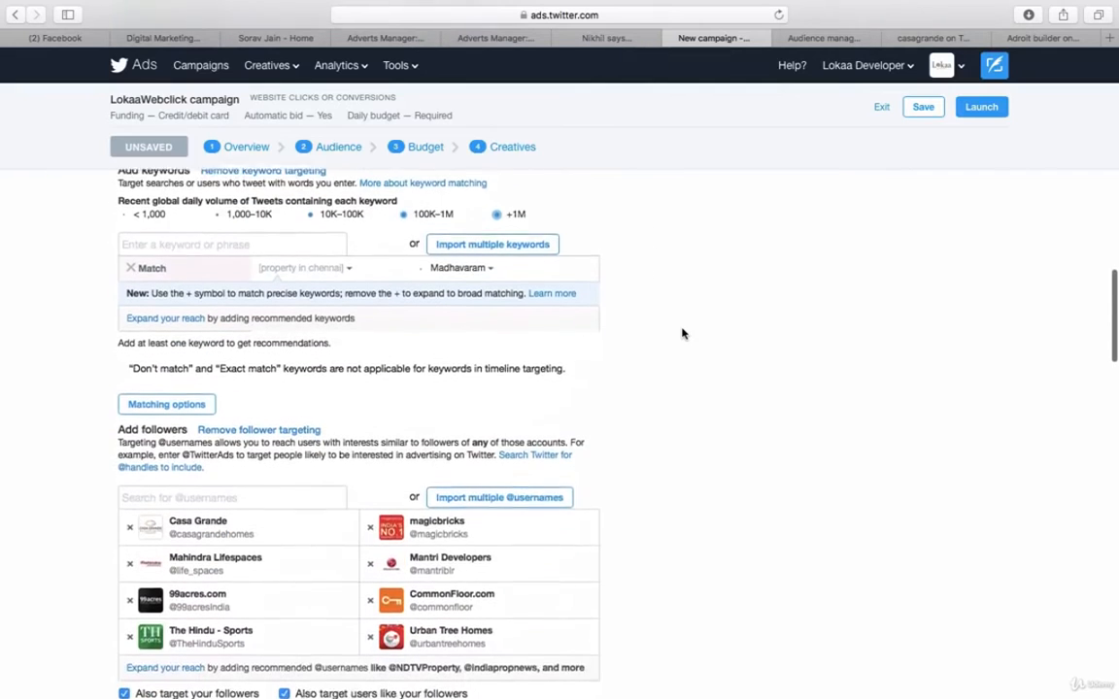
- Add TV targeting and behavior targeting to the campaign's additional audience features
scroll(681, 334, down, 8)
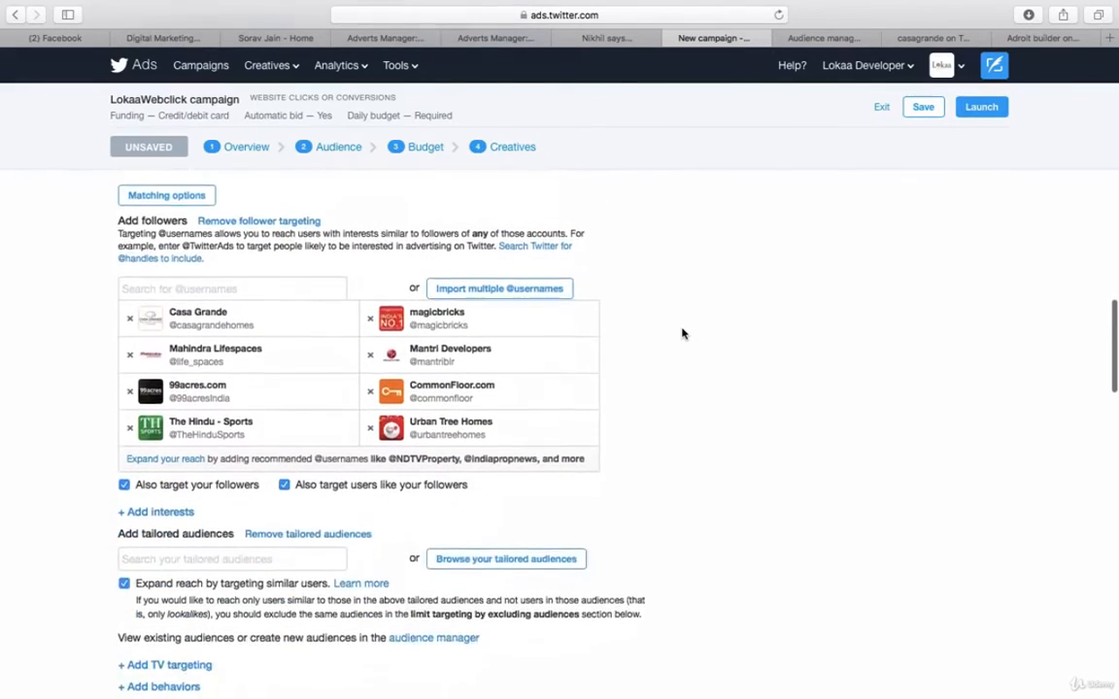
click(299, 391)
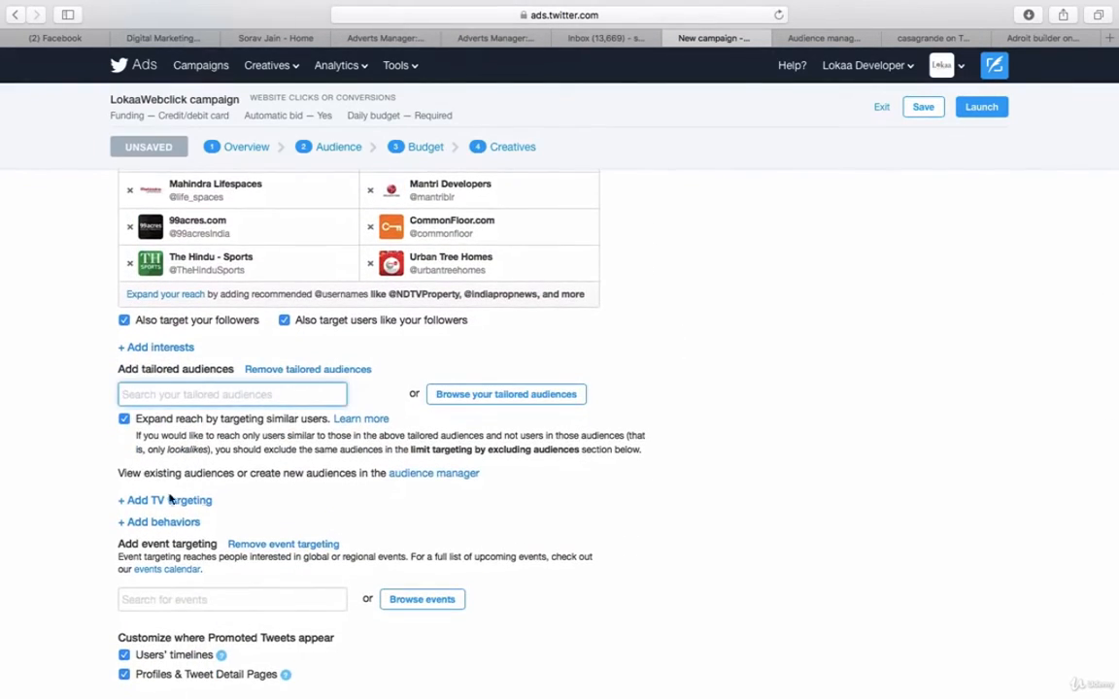
click(95, 500)
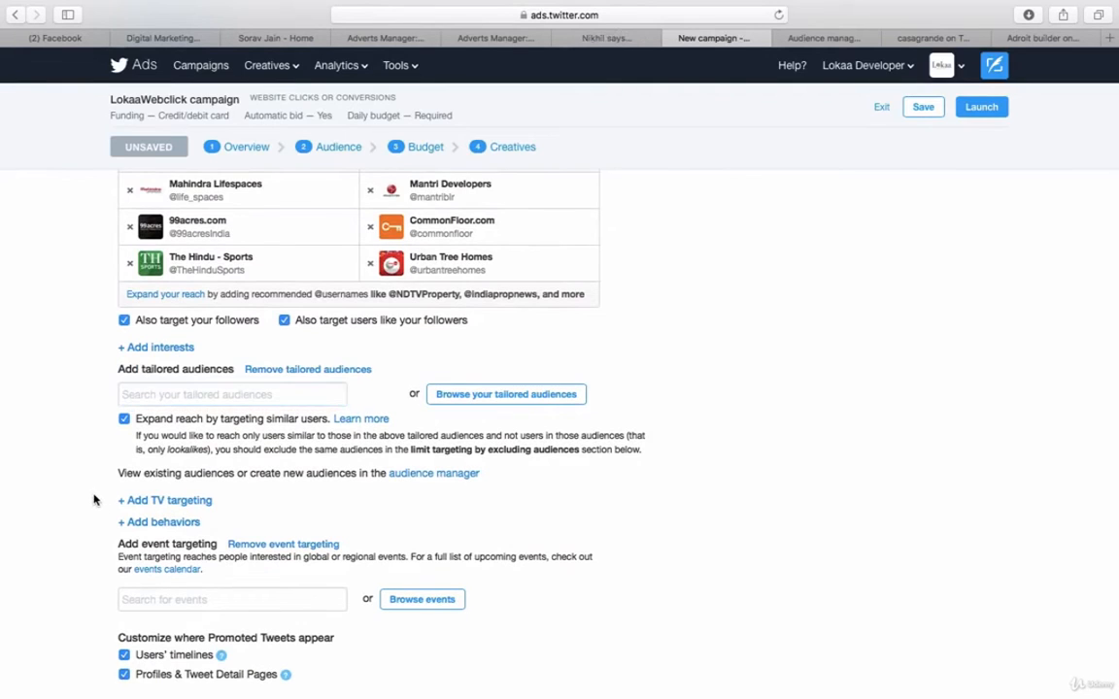
click(178, 500)
scroll(178, 500, down, 4)
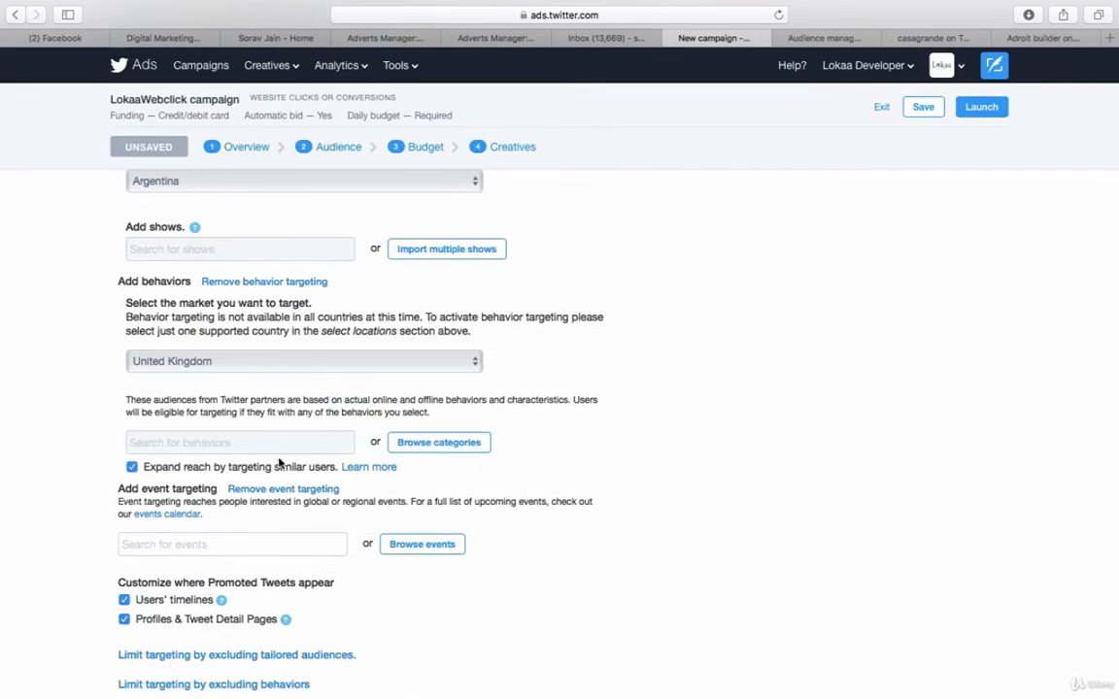
- Review the whole campaign form, from the website domain and audience targeting through the budget to the existing promoted-only Tweets
scroll(288, 491, up, 8)
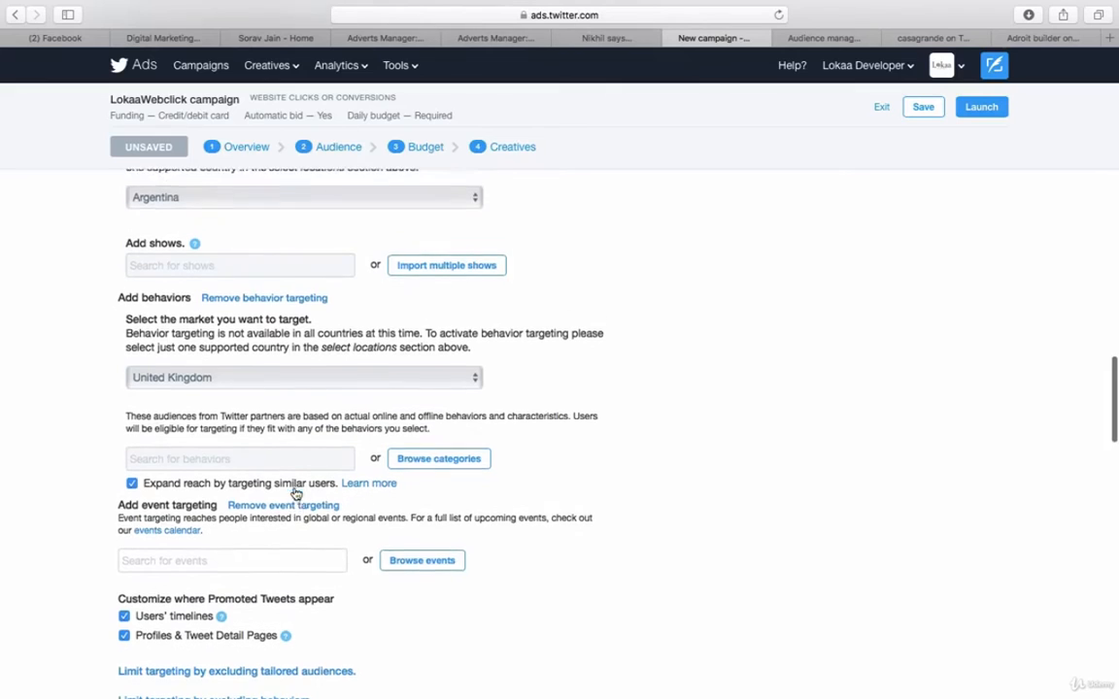
scroll(296, 494, up, 15)
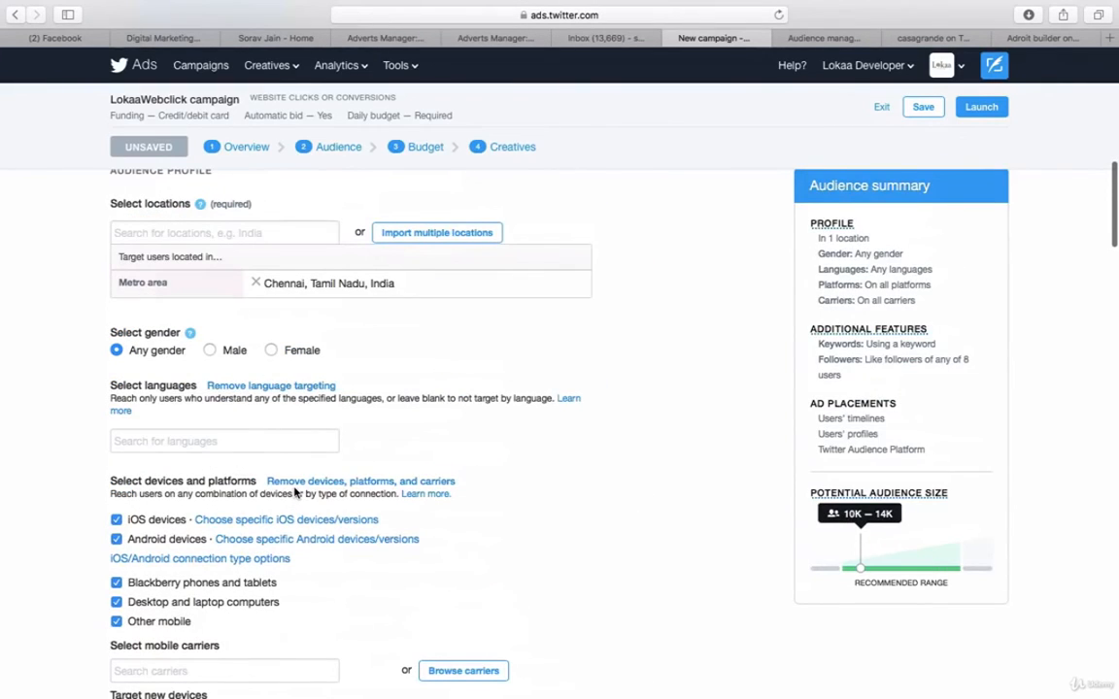
scroll(295, 493, up, 2)
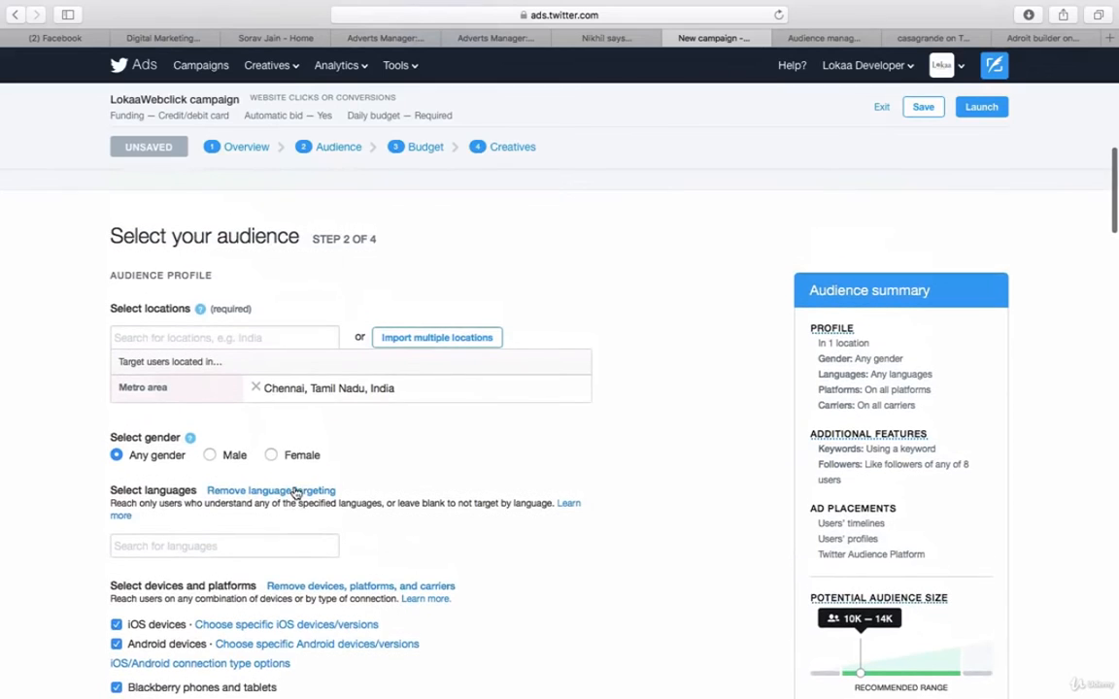
scroll(296, 495, down, 3)
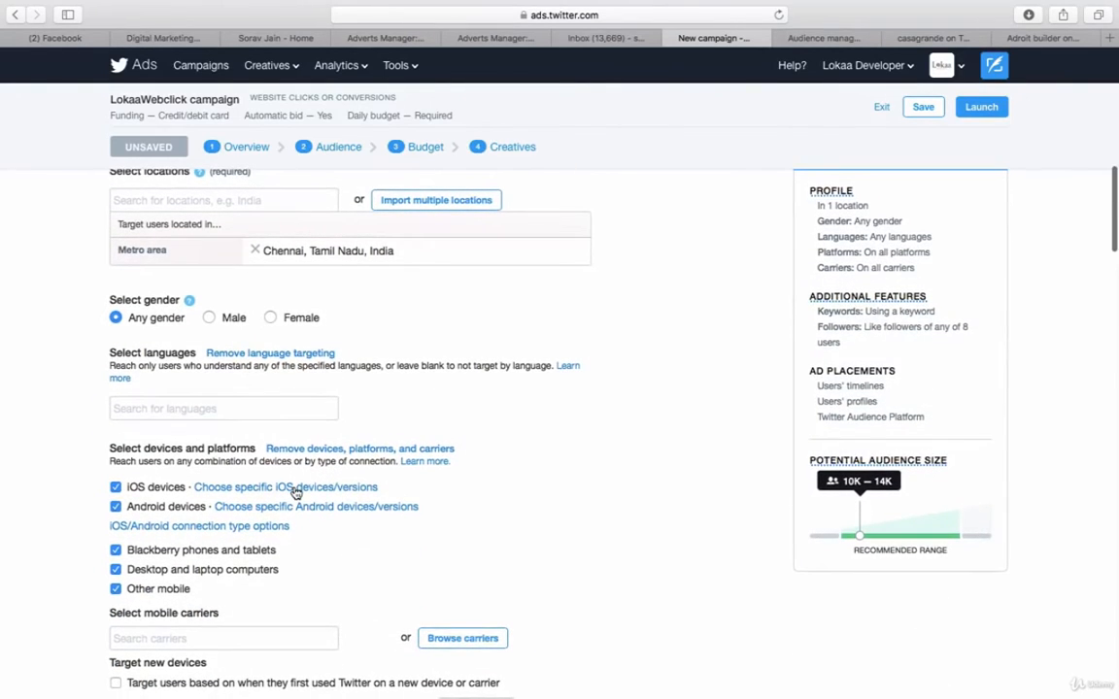
scroll(296, 493, down, 10)
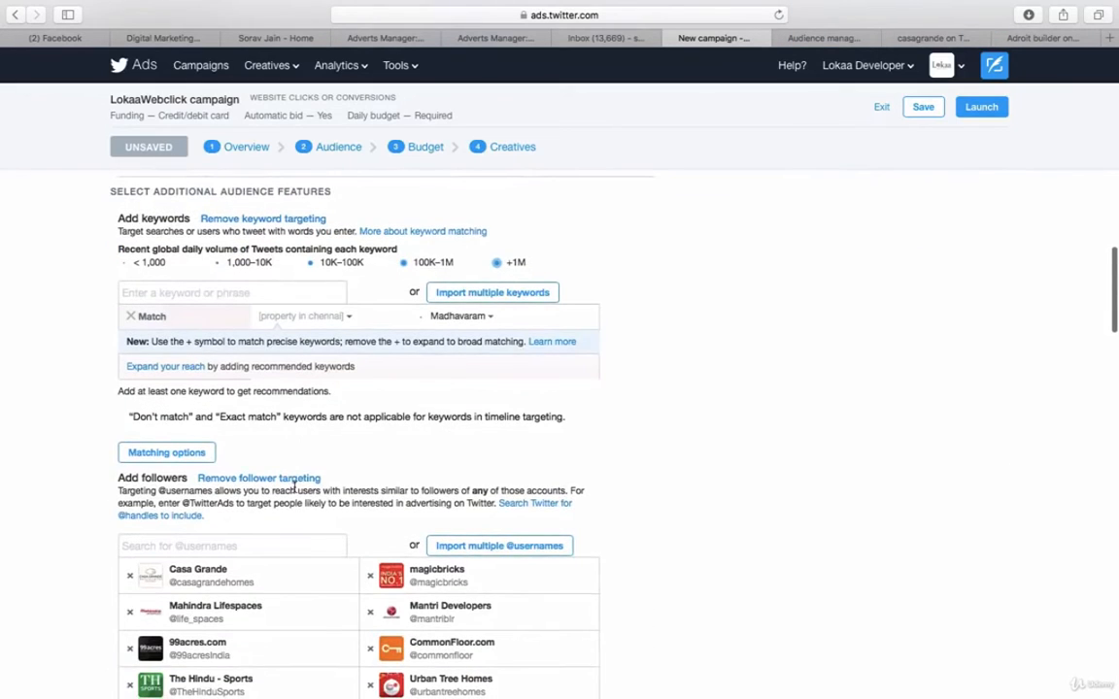
scroll(294, 490, down, 6)
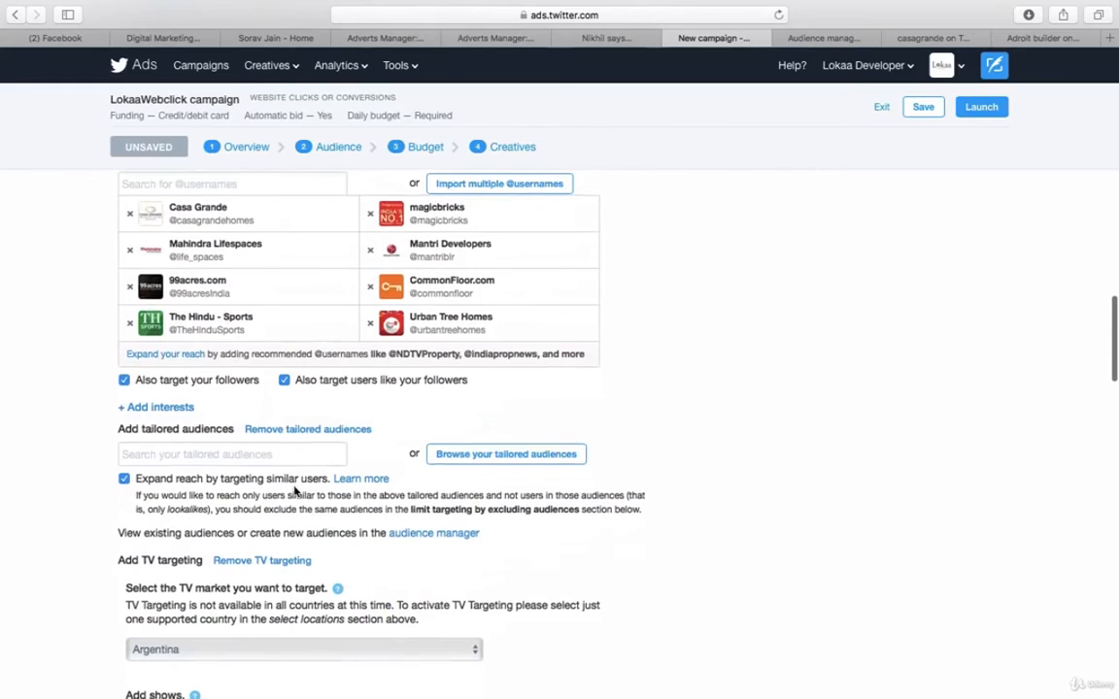
scroll(294, 490, down, 2)
scroll(364, 491, down, 5)
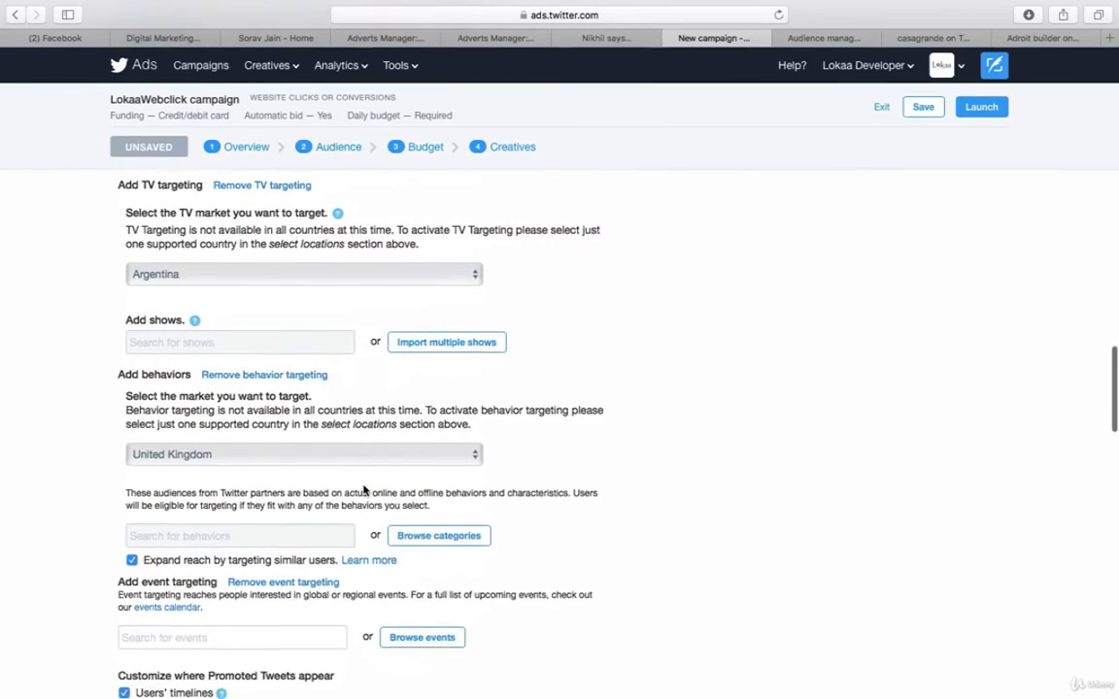
scroll(364, 490, down, 10)
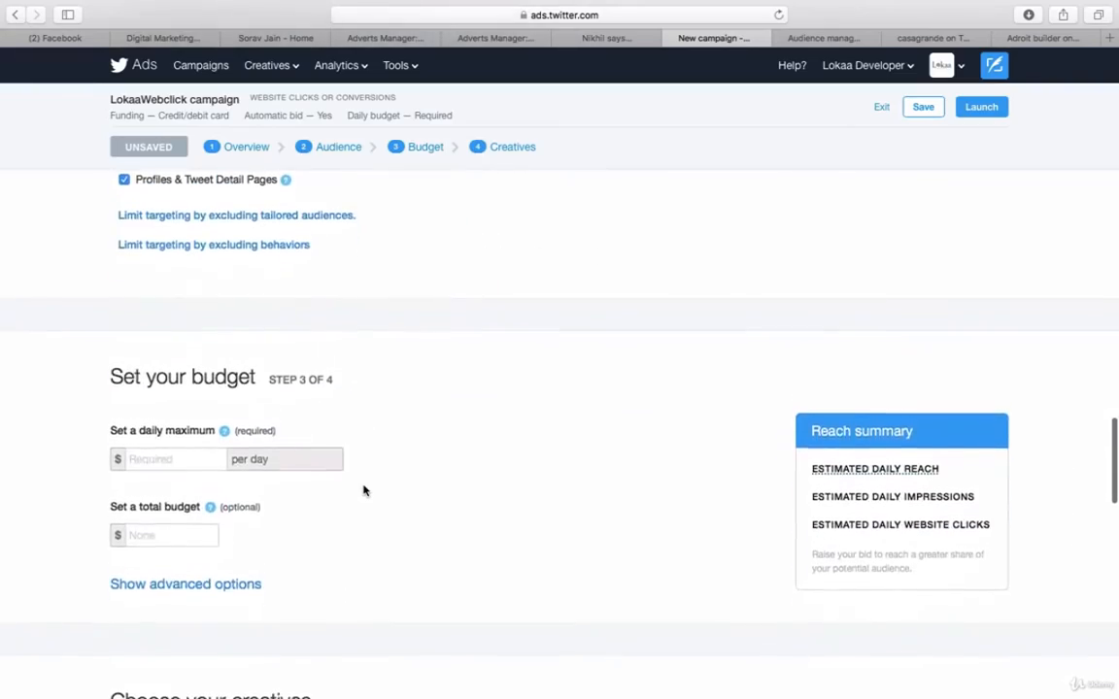
scroll(364, 490, up, 20)
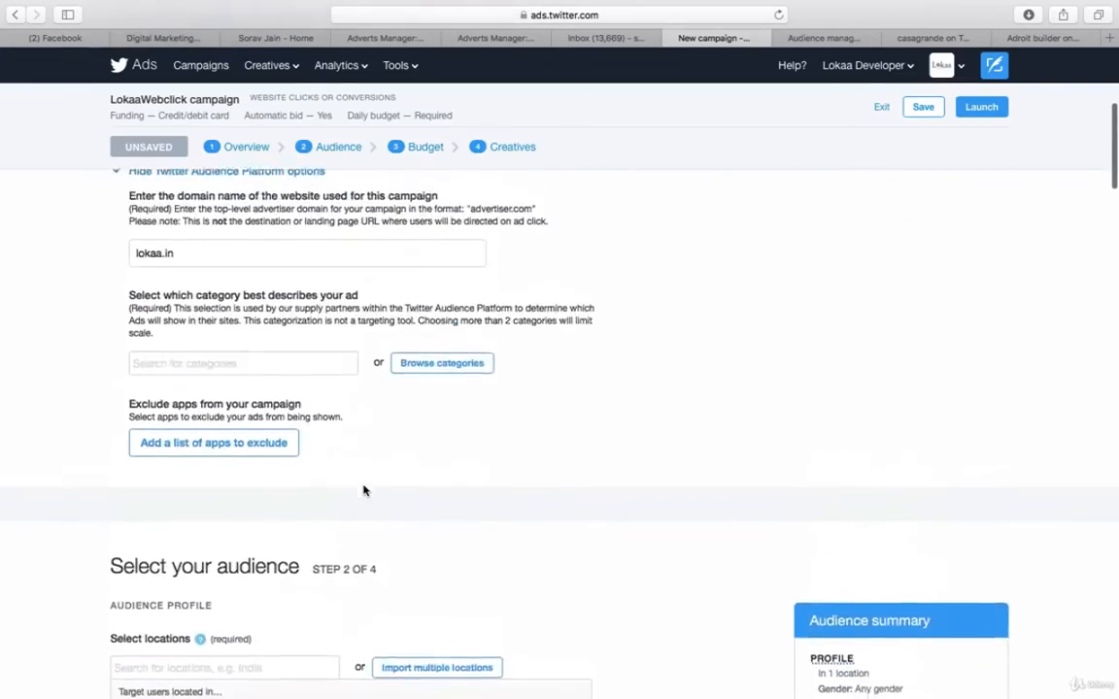
scroll(364, 491, up, 6)
scroll(364, 490, down, 20)
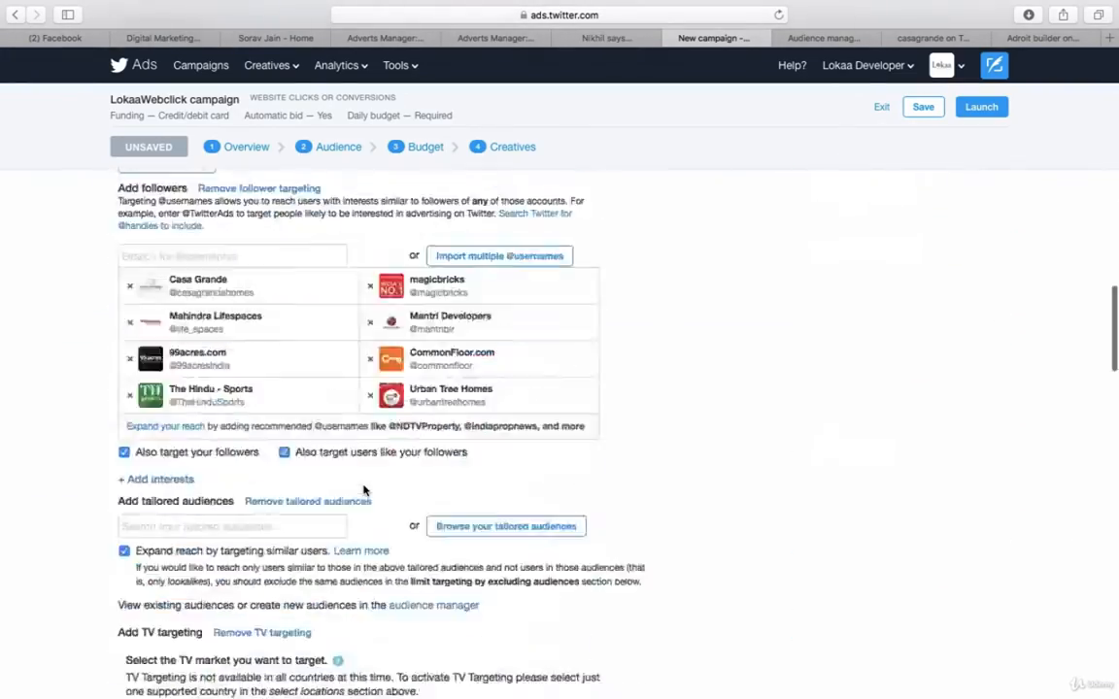
scroll(365, 490, down, 20)
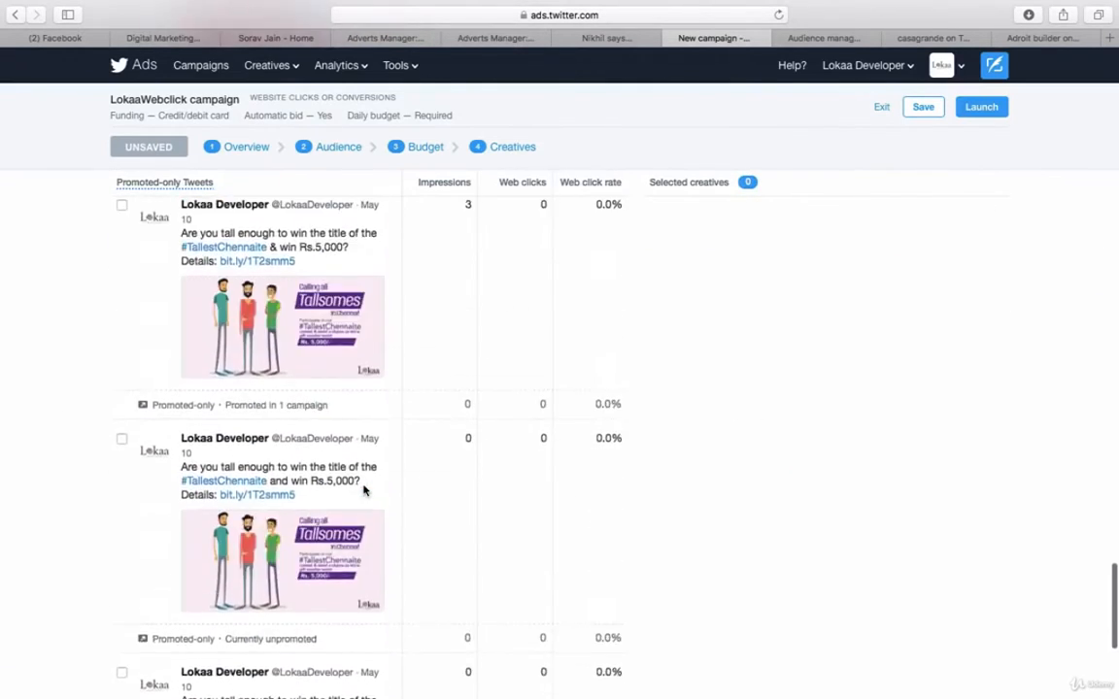
- Turn on showing replies for the creatives and open the composer for a new promoted-only Tweet with a website card
scroll(364, 490, up, 10)
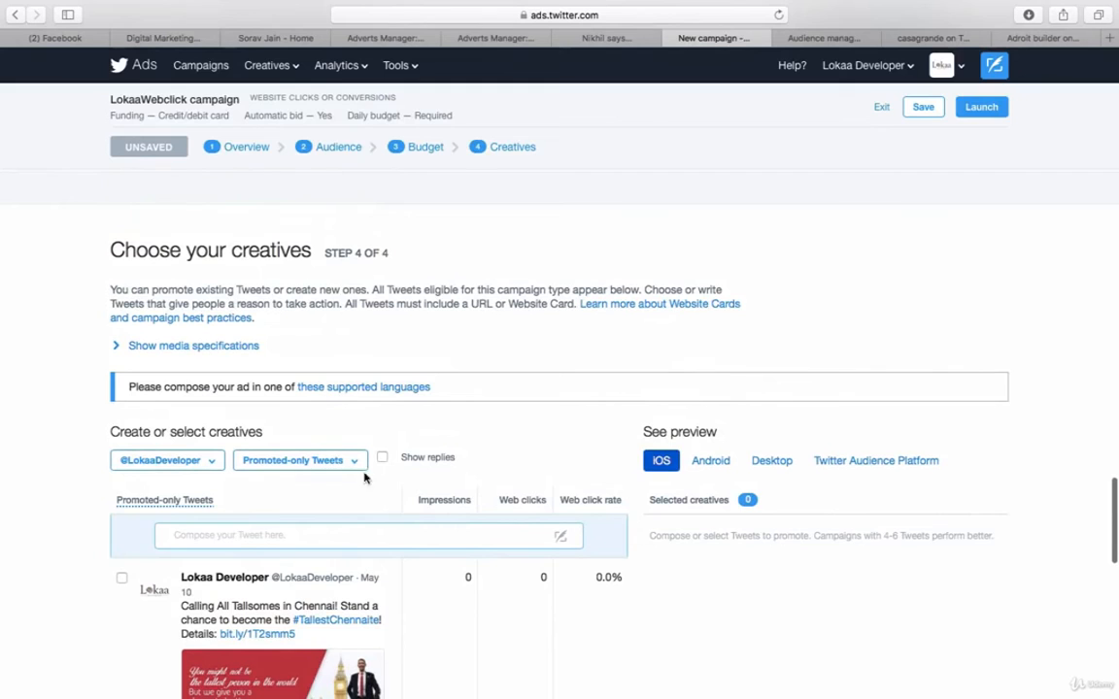
scroll(364, 499, up, 1)
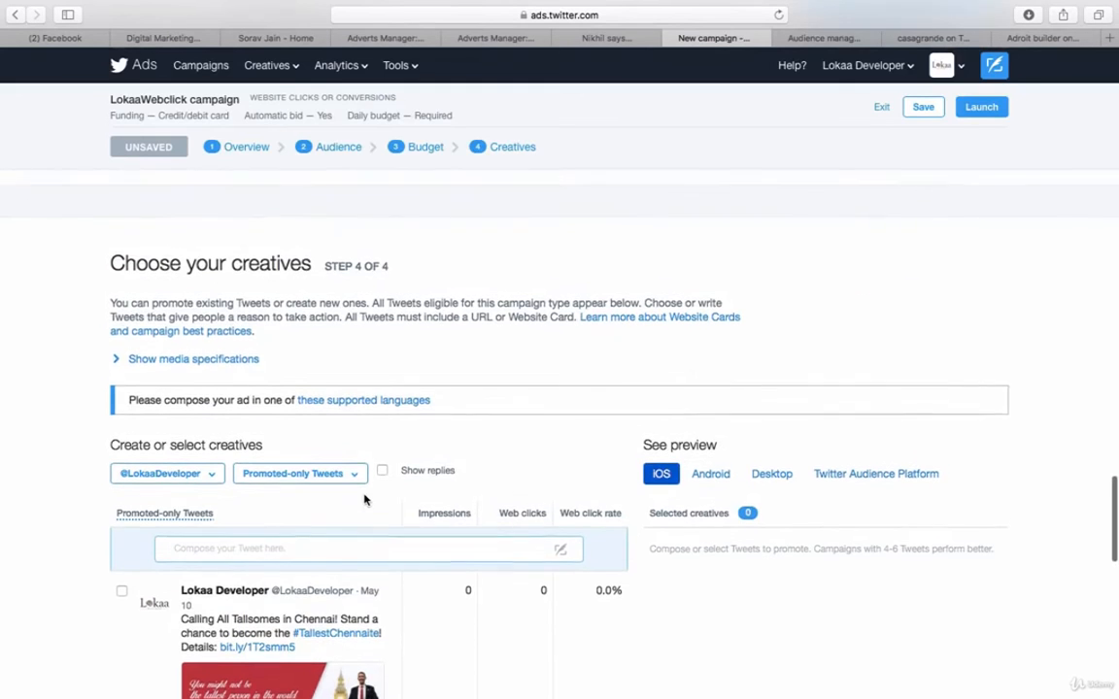
scroll(364, 499, down, 2)
click(292, 480)
scroll(291, 388, down, 3)
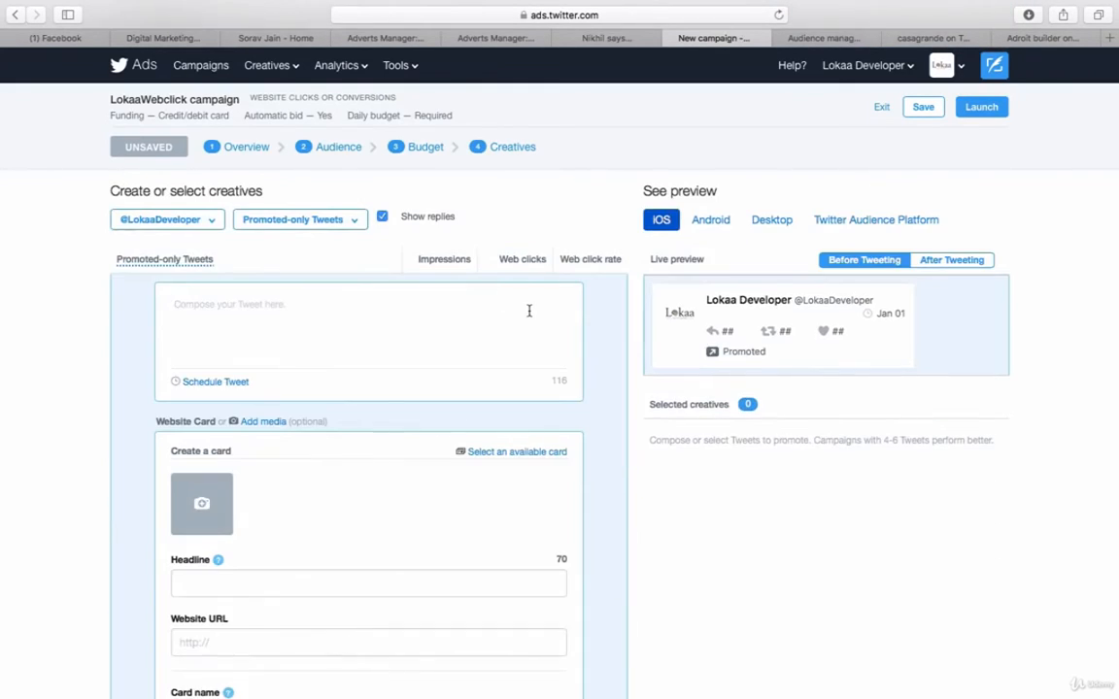
scroll(288, 385, down, 4)
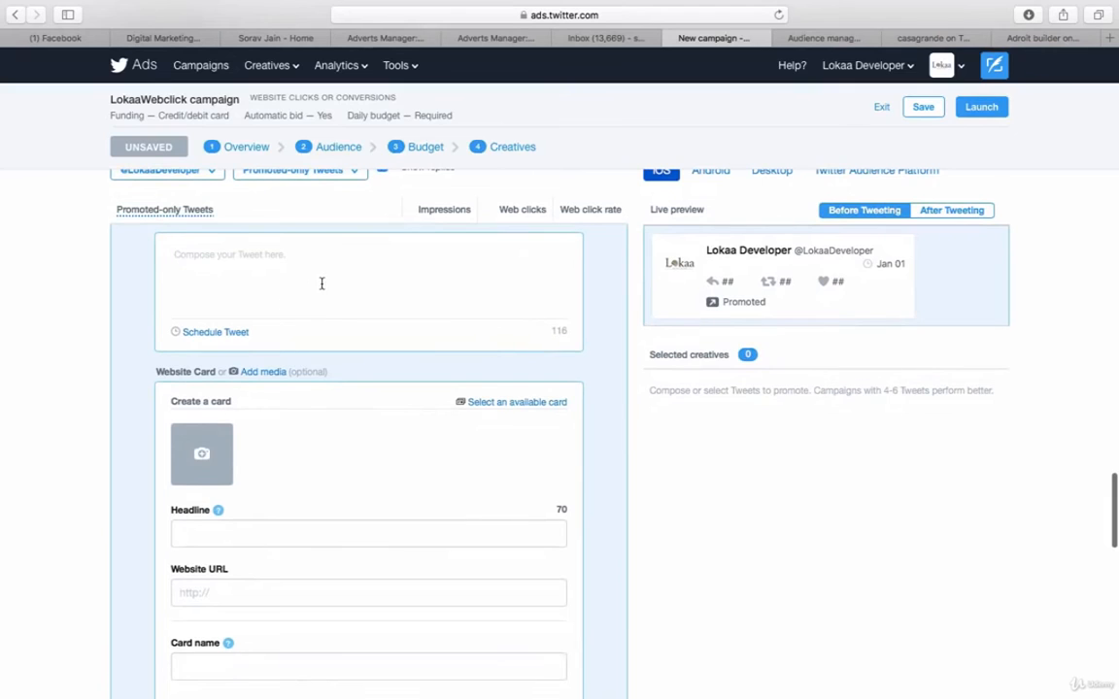
scroll(210, 464, down, 1)
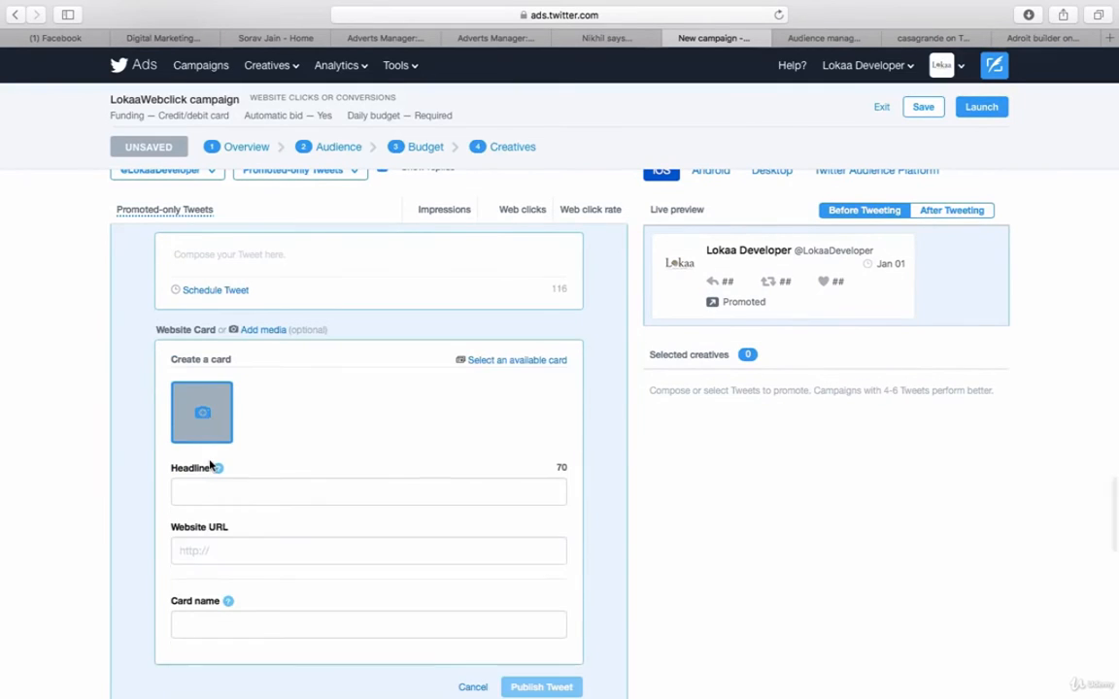
- Upload the image of the news presenter and apartment building to the website card, and save it at the smallest zoom
click(204, 456)
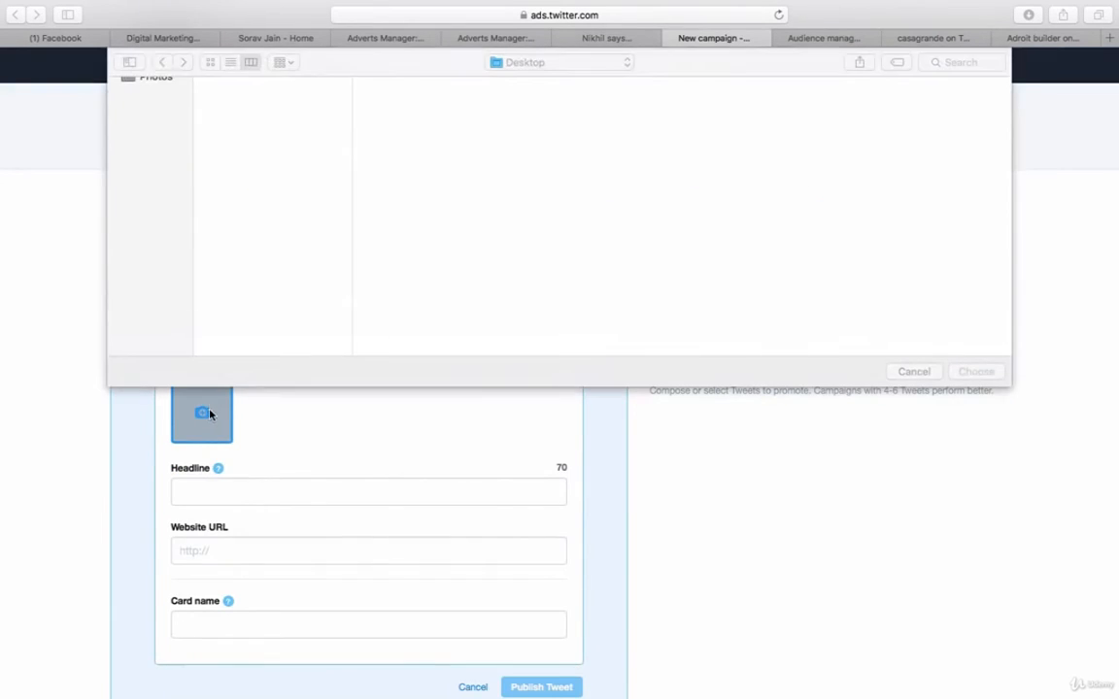
click(944, 64)
text(Lk)
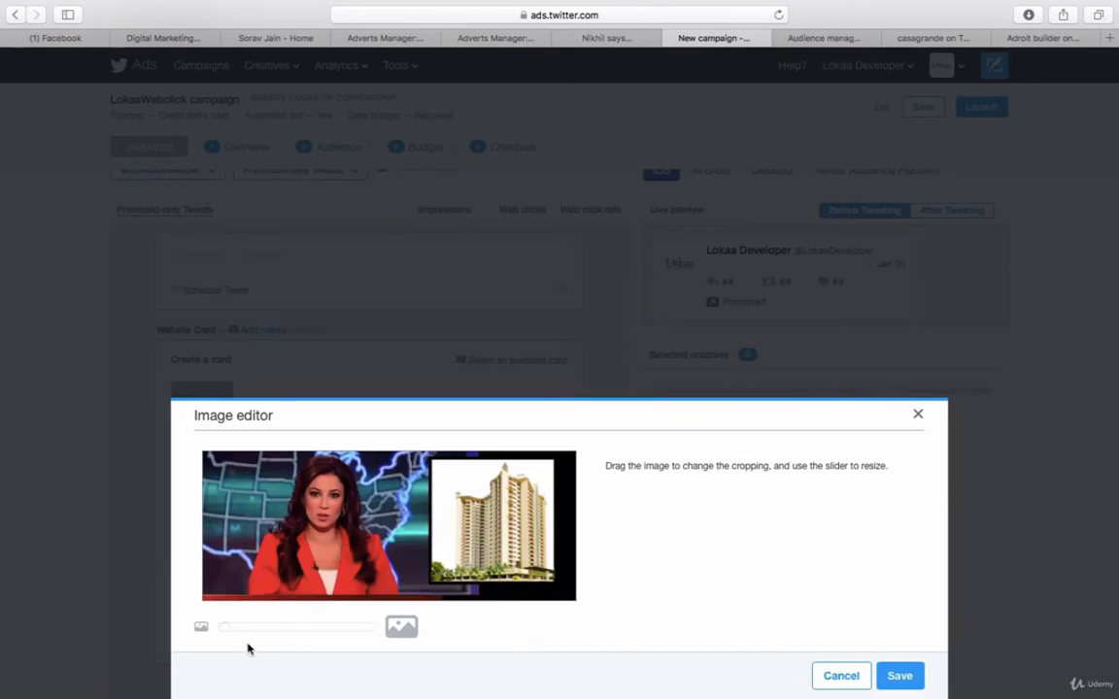
drag(227, 633, 184, 632)
click(895, 676)
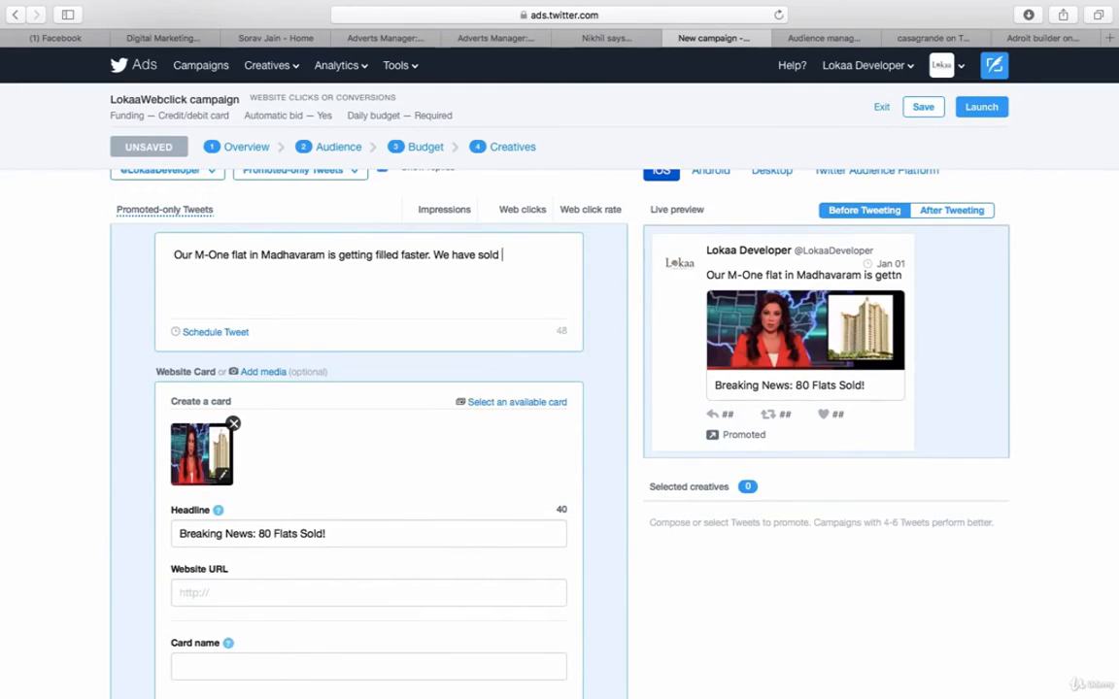
- Complete the Tweet text after "We have sold" with "80 flats in last 90 days. Books Yours Soon!"
text(80 )
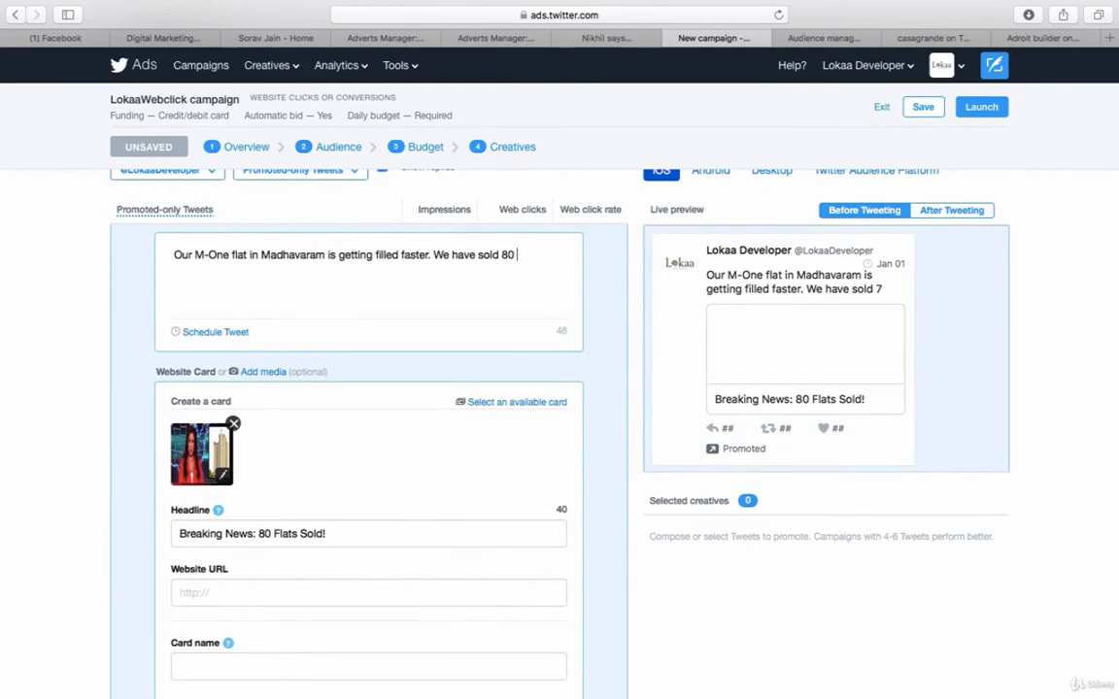
text(flats in last )
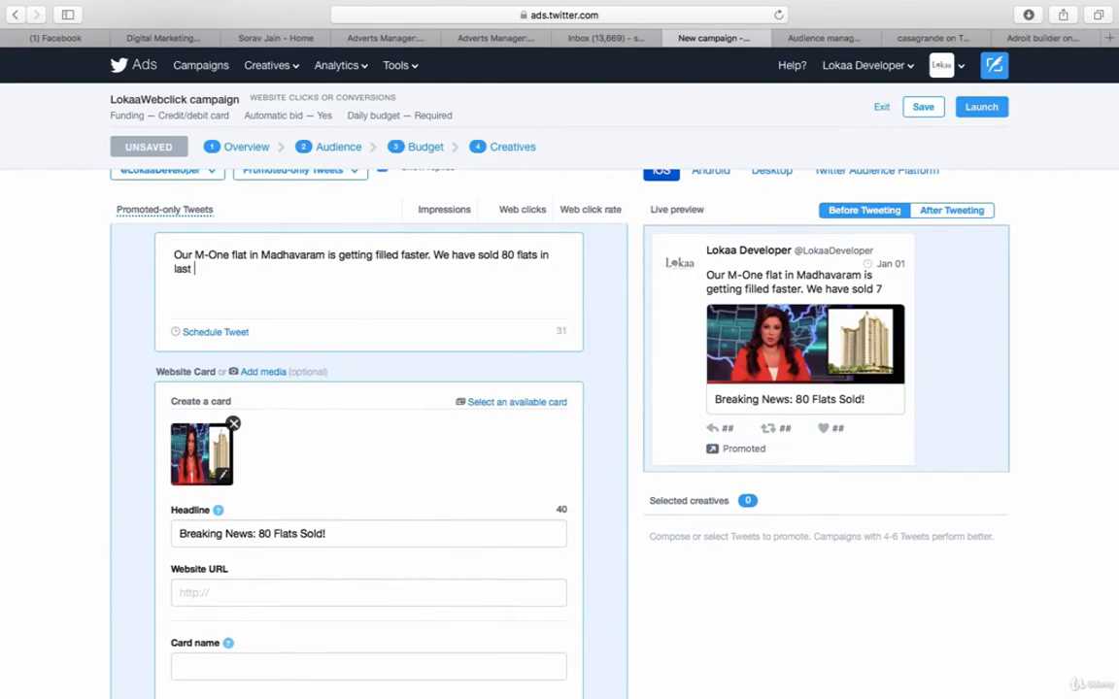
text(90 days. B)
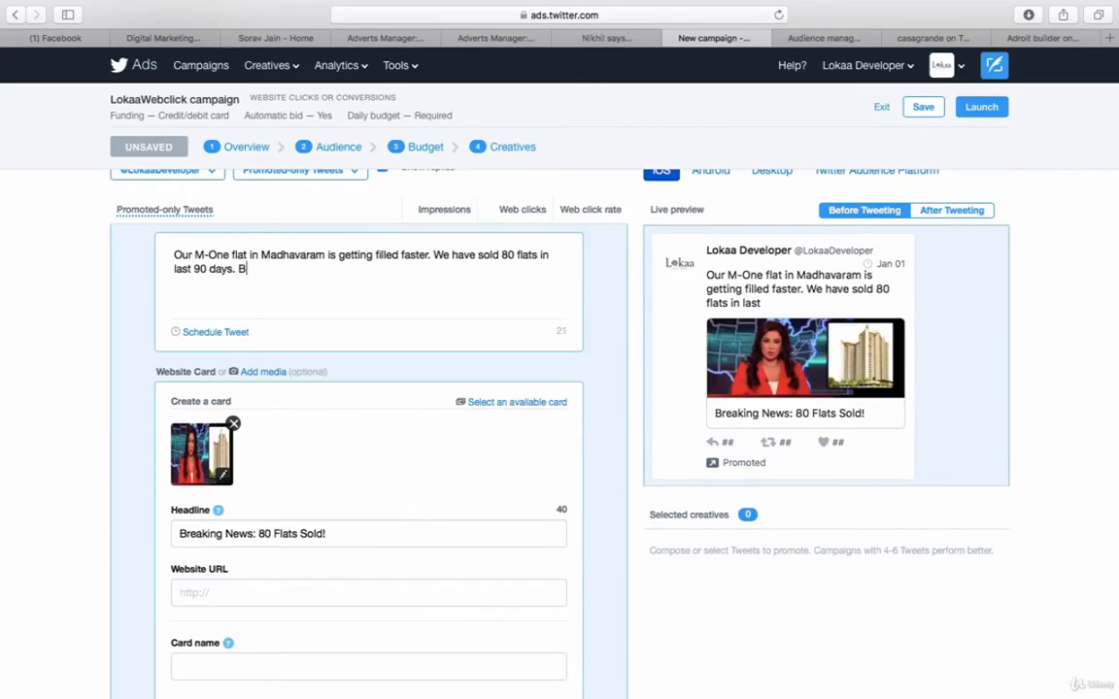
text(ooks Yours )
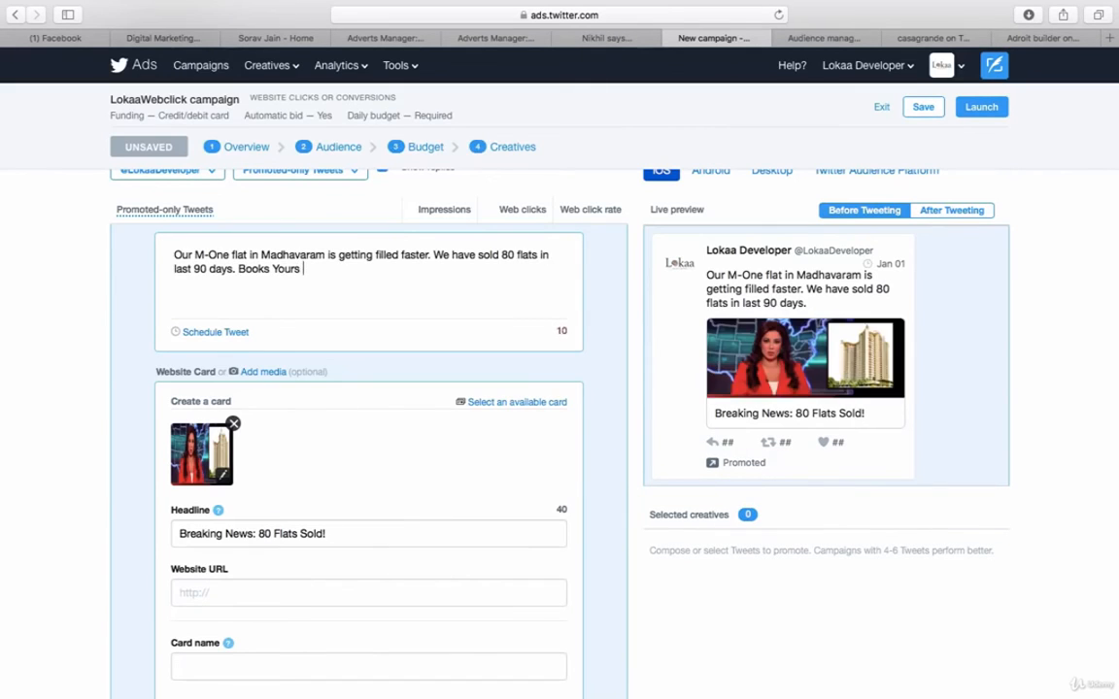
text(Soon!)
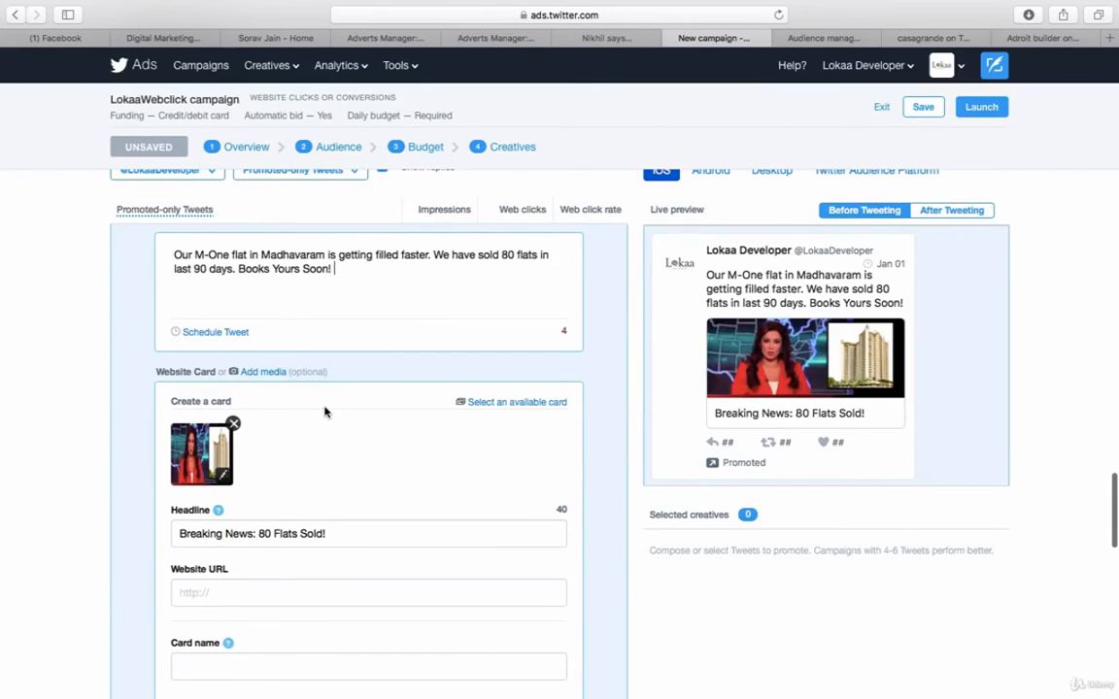
scroll(325, 412, down, 1)
scroll(326, 412, down, 3)
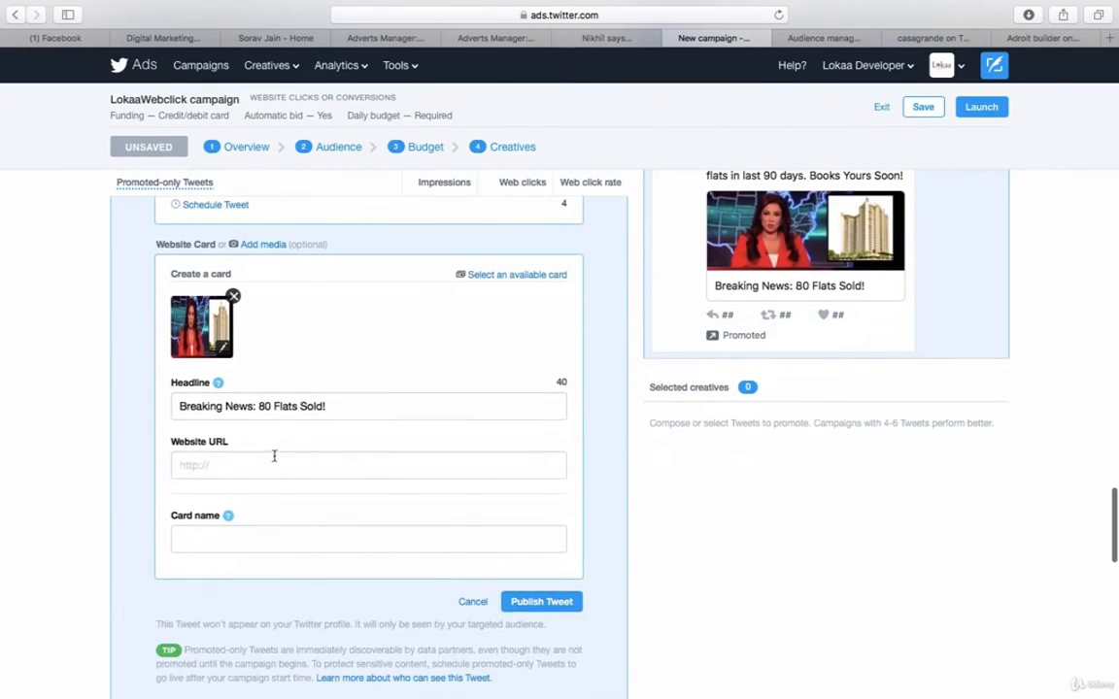
click(275, 439)
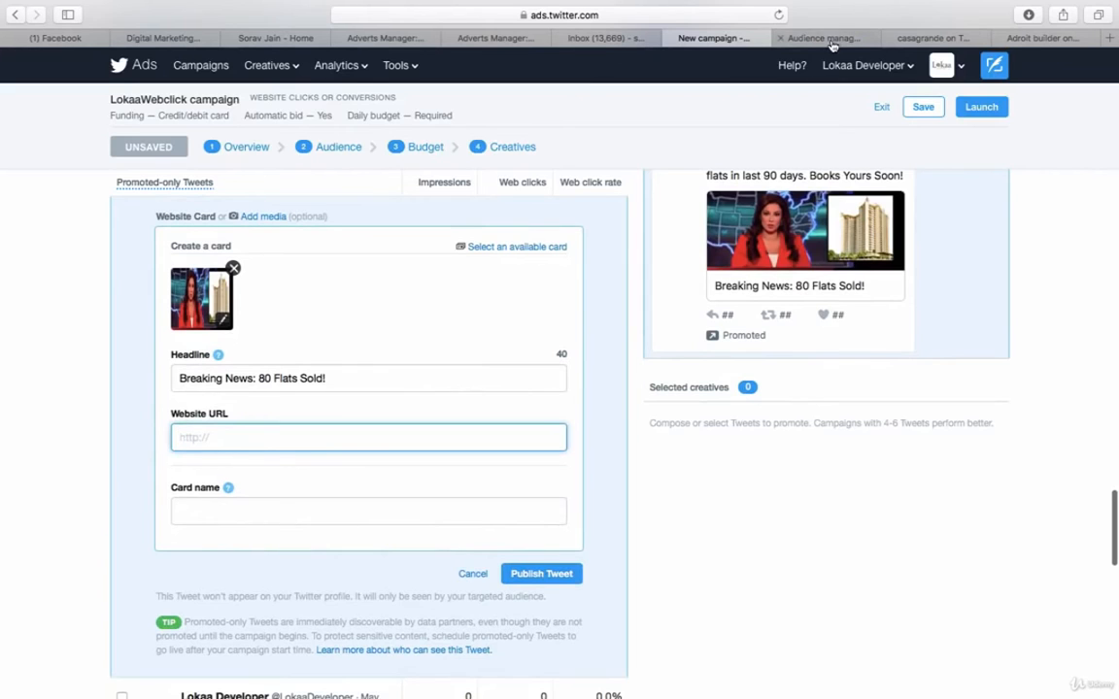
text(http://www.lokaa.in)
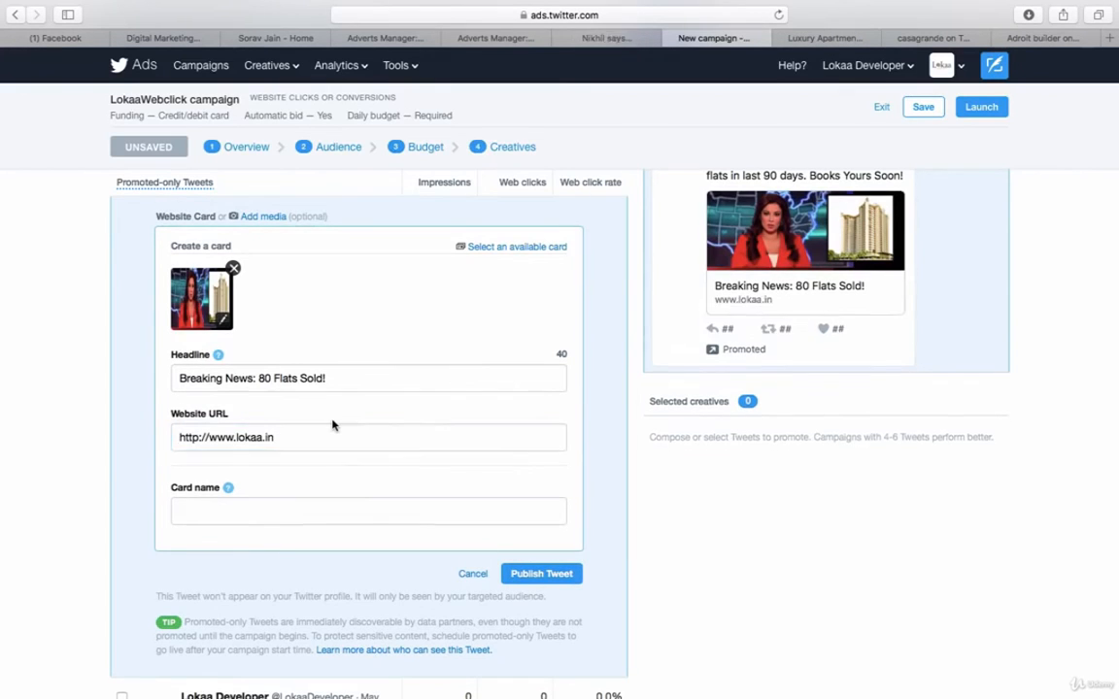
- Look over the composed Tweet, its website card and live preview, and select the card's website URL
scroll(332, 425, up, 5)
scroll(332, 424, down, 1)
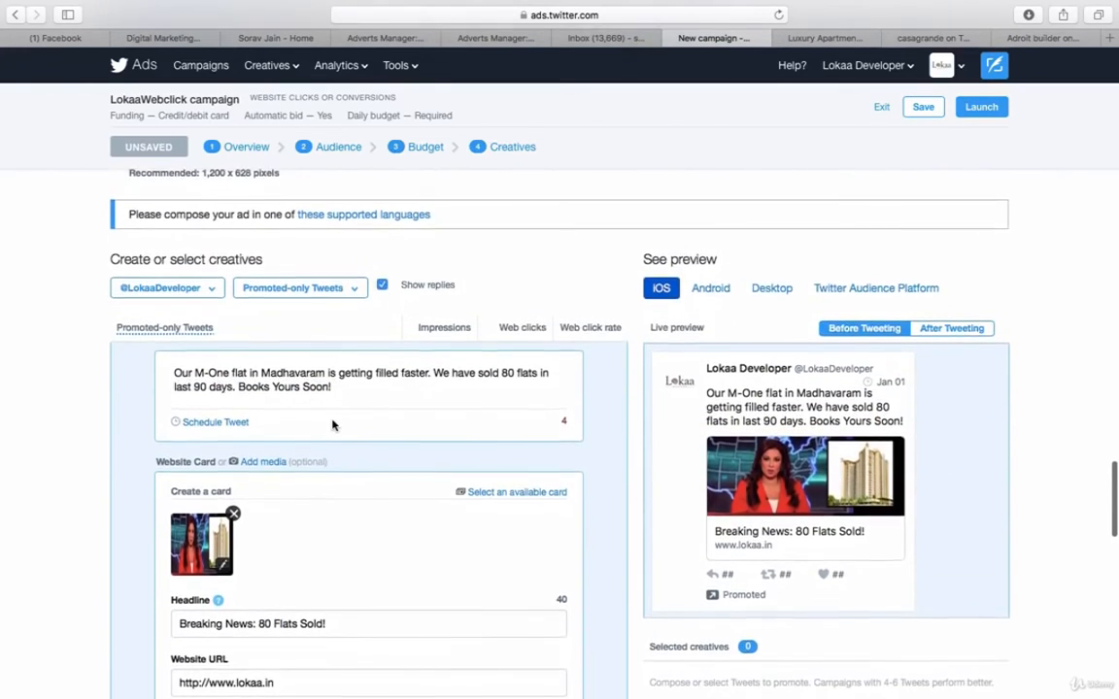
scroll(332, 423, down, 2)
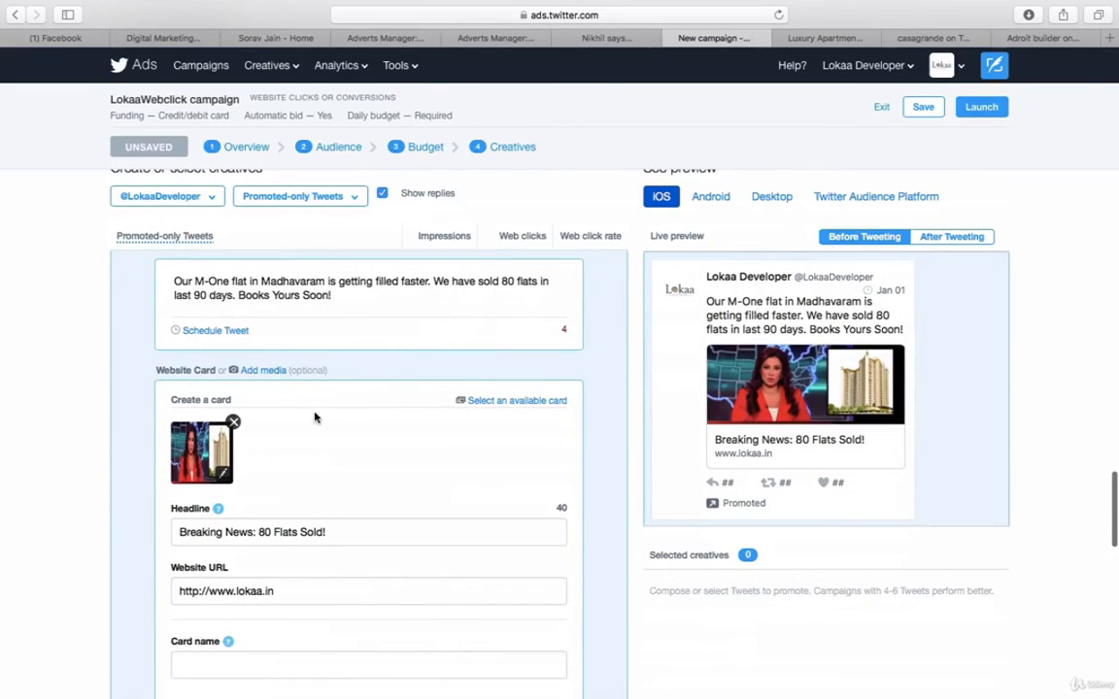
scroll(313, 418, down, 1)
drag(345, 239, 188, 208)
click(182, 208)
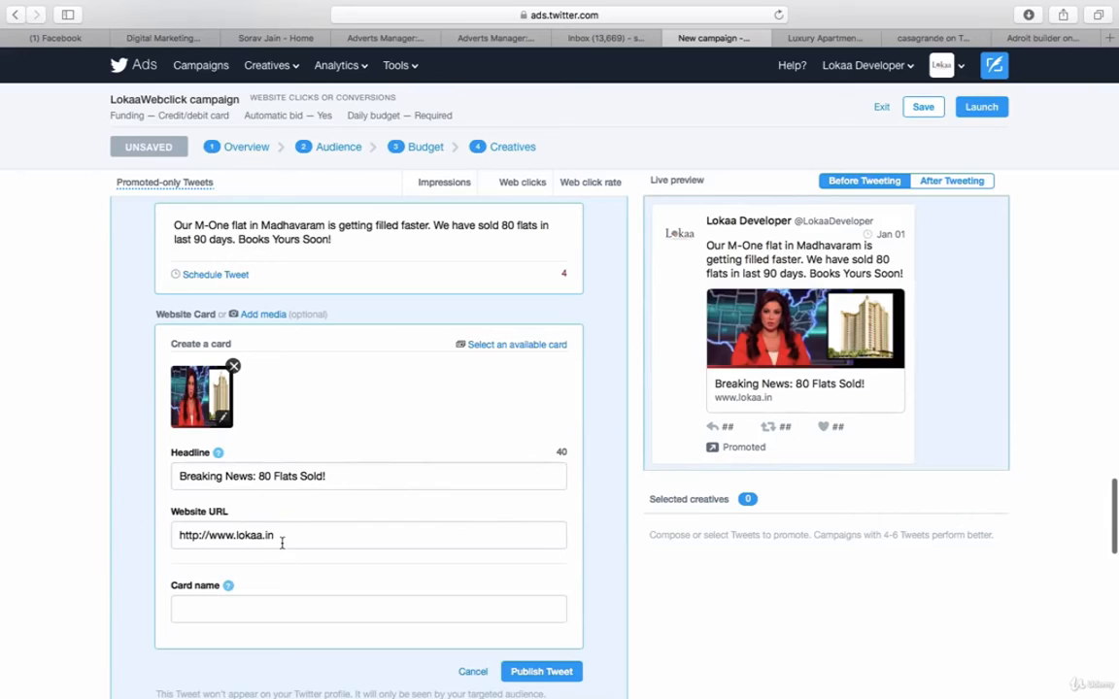
drag(282, 541, 163, 533)
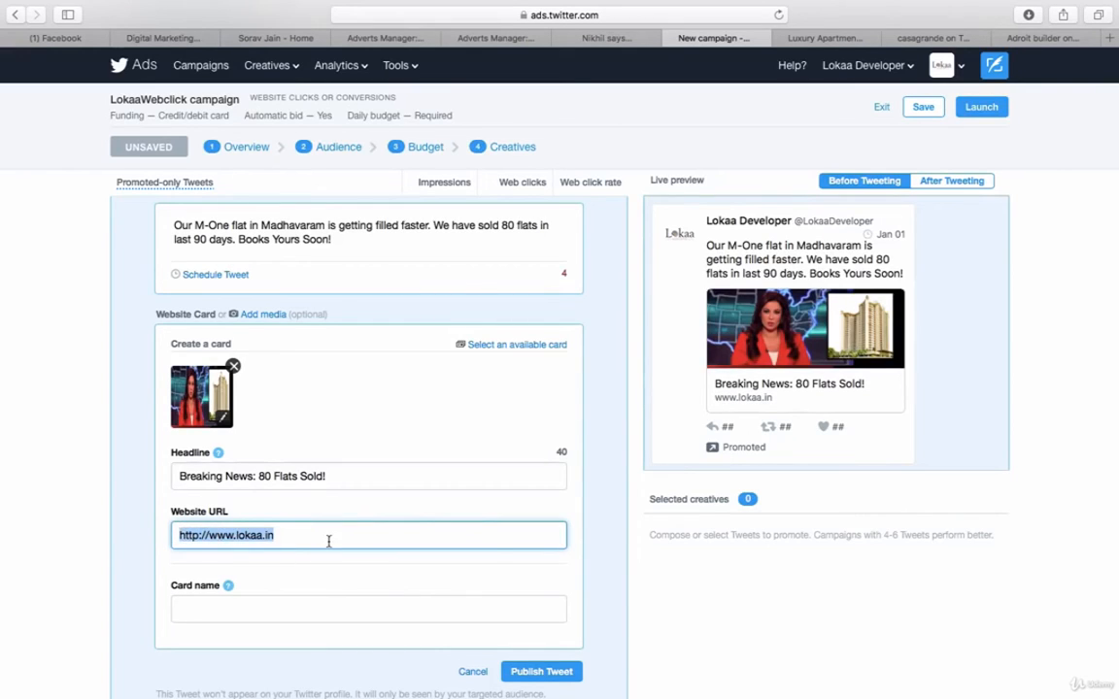
- Name the website card "Trial" and publish the promoted-only Tweet
scroll(328, 541, down, 6)
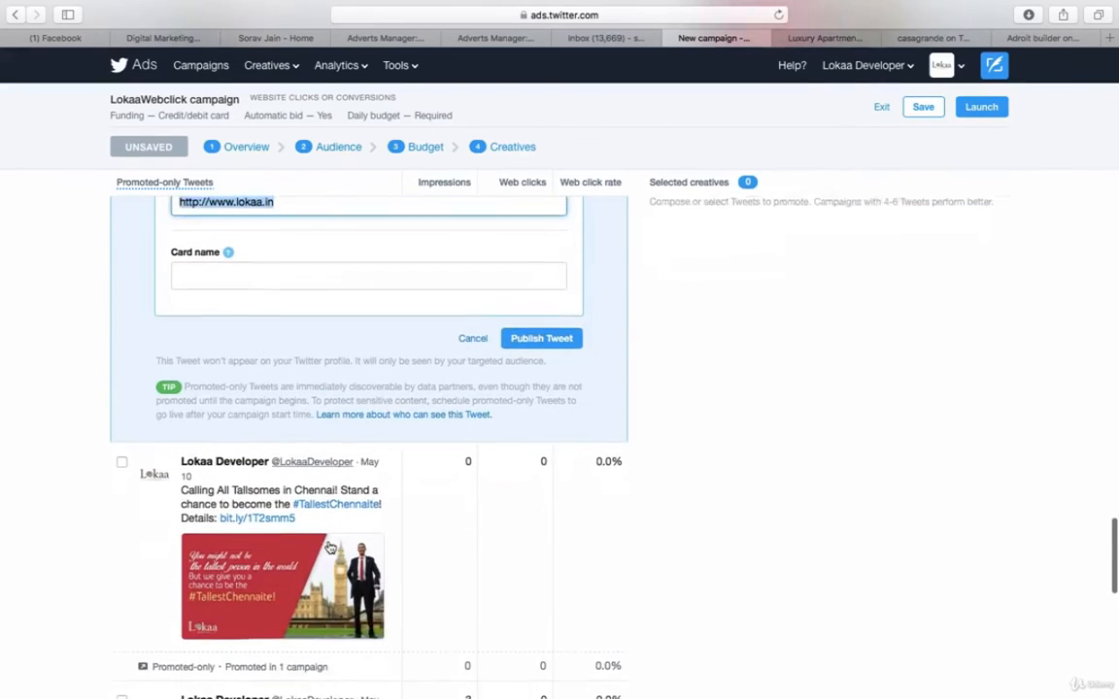
scroll(345, 326, up, 2)
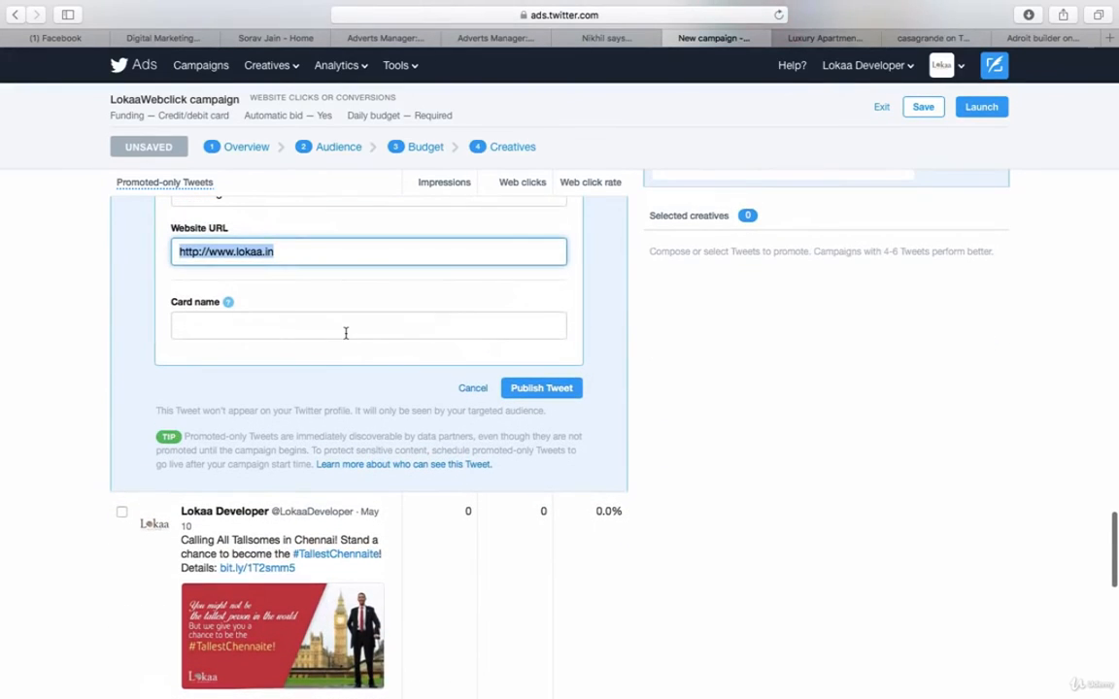
click(345, 333)
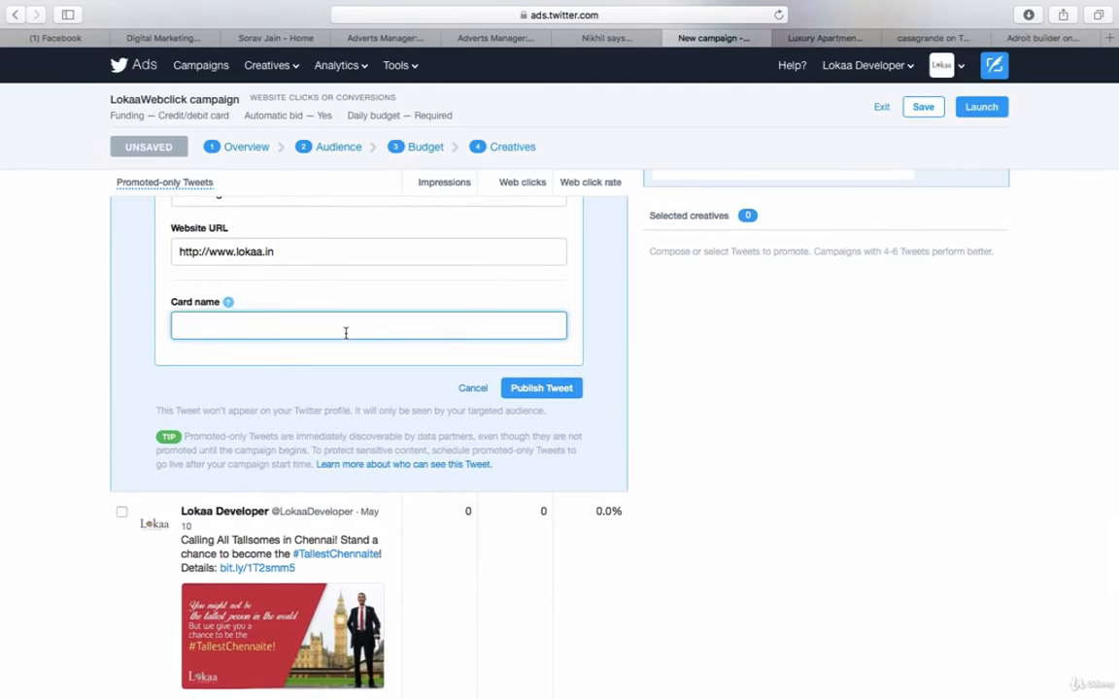
scroll(345, 332, up, 1)
text(Tr)
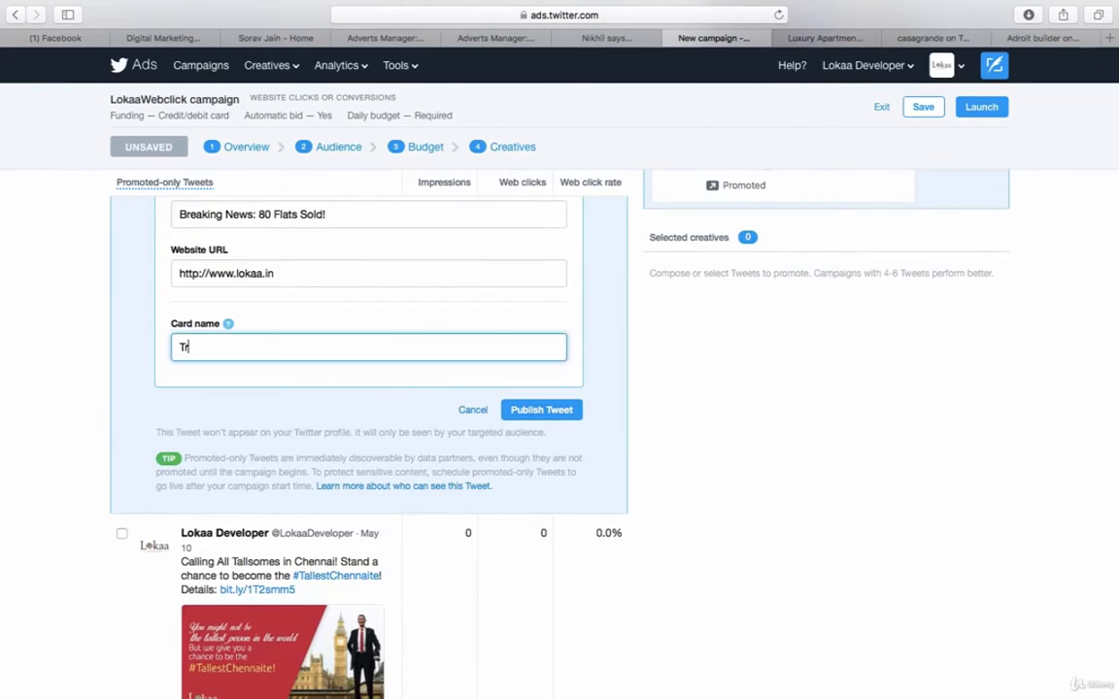
text(ia)
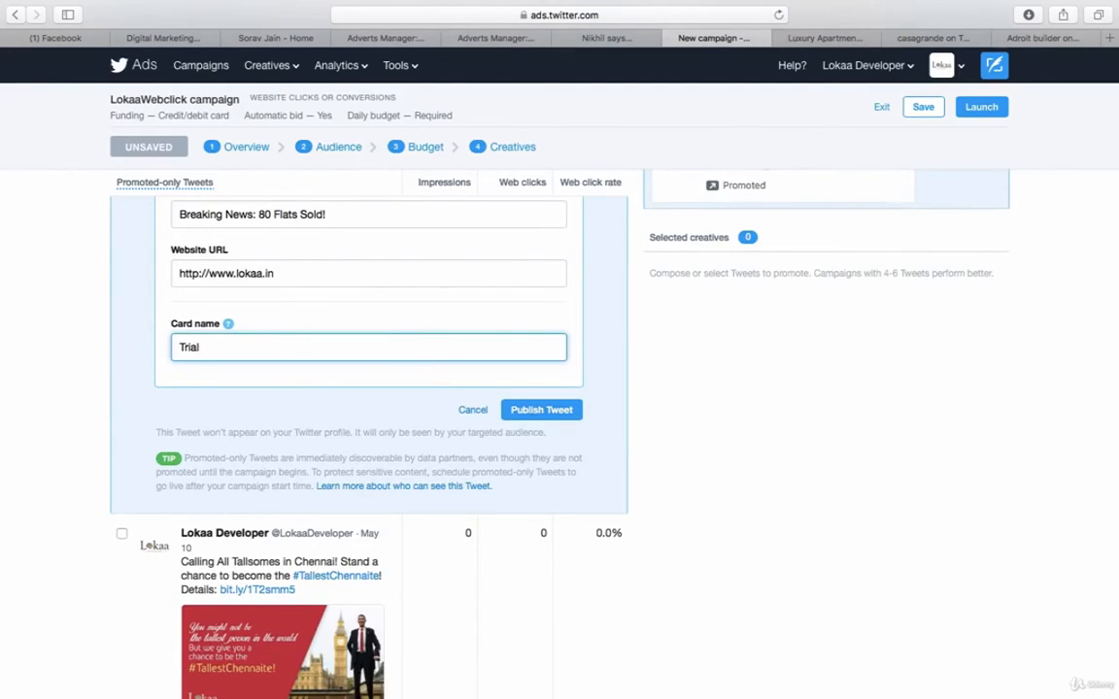
text(l)
click(519, 419)
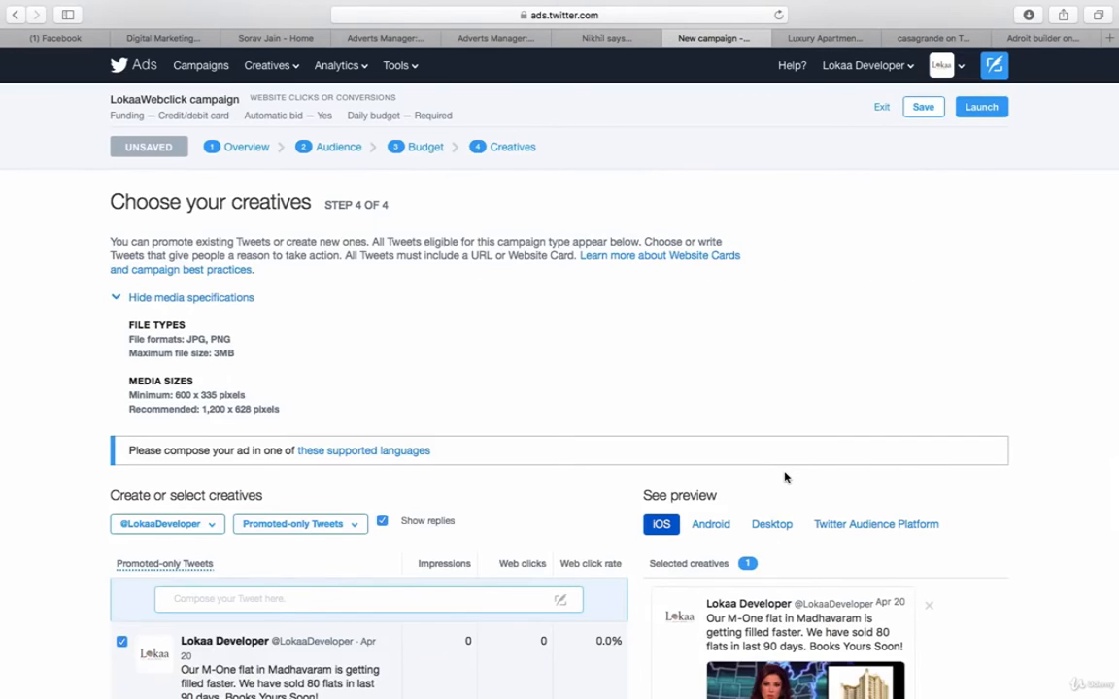
- Look over the selected Tweet, its iOS preview and the list of other promoted-only Tweets in the creatives section
scroll(785, 477, down, 7)
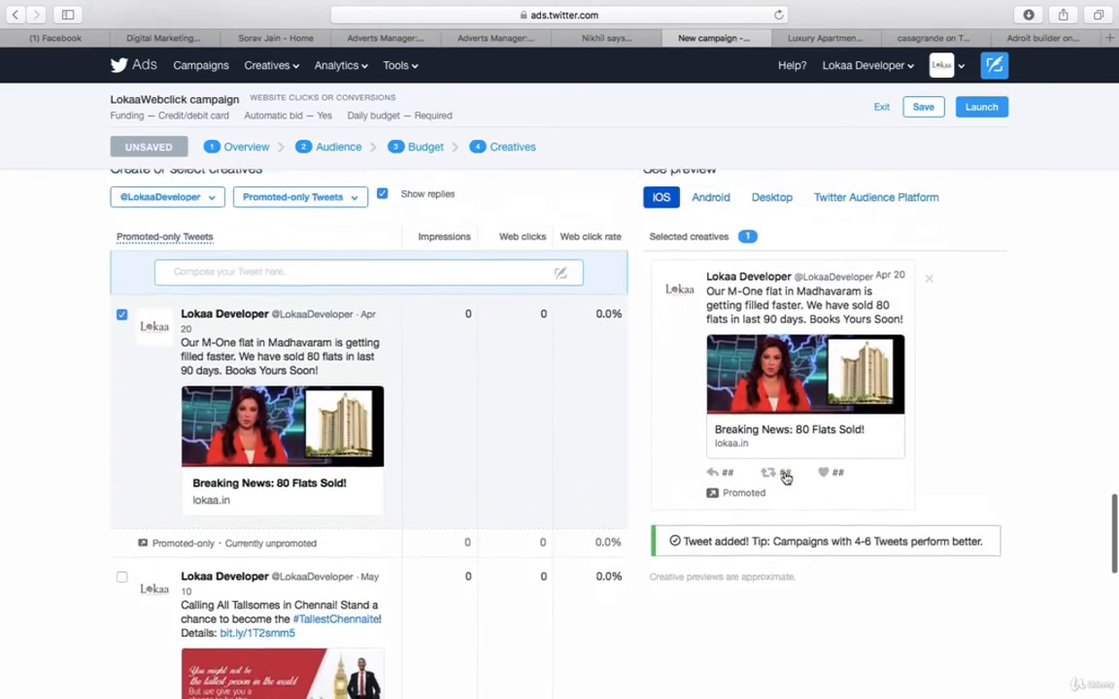
scroll(785, 477, up, 1)
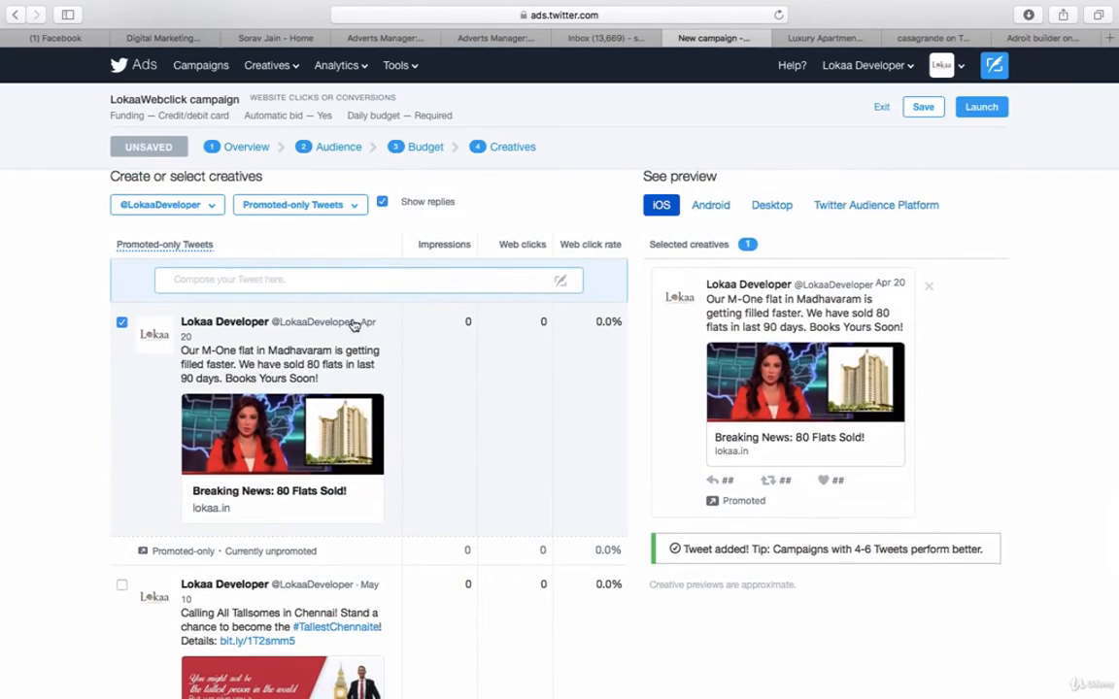
scroll(474, 377, down, 1)
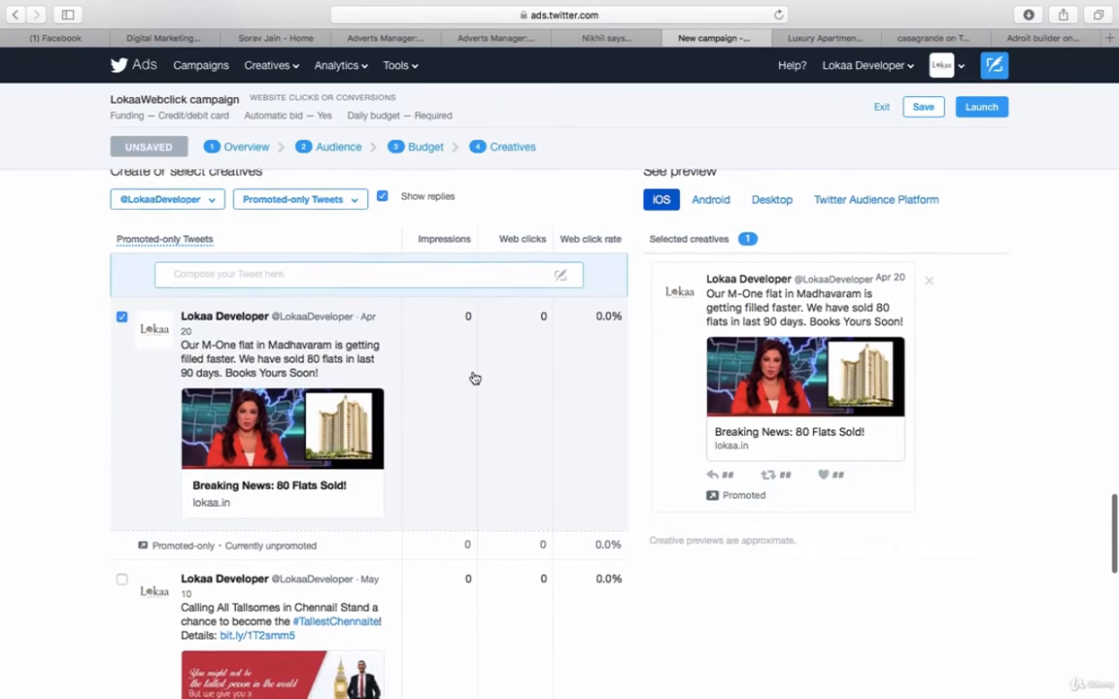
scroll(474, 378, down, 2)
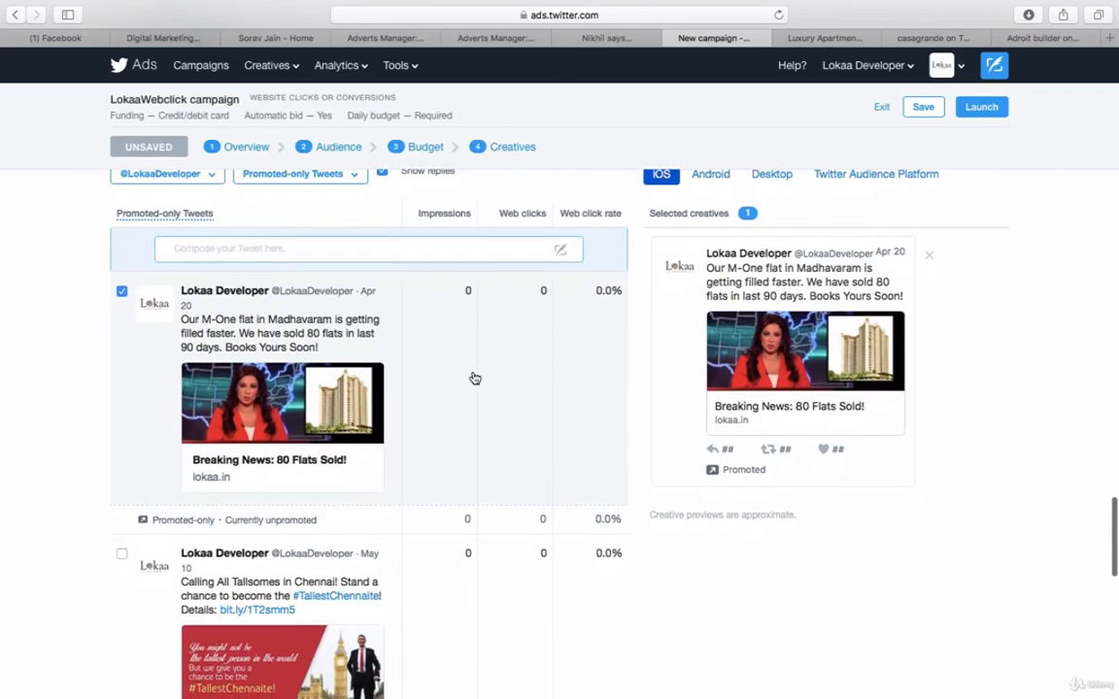
scroll(474, 378, down, 10)
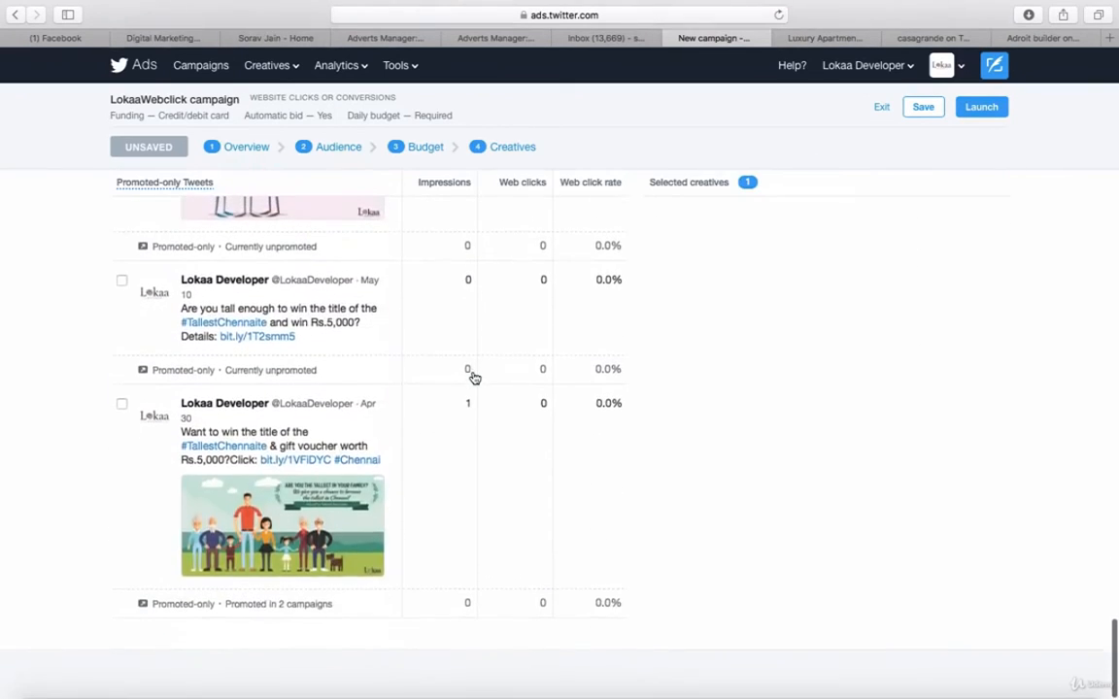
scroll(474, 377, up, 10)
scroll(474, 378, down, 2)
scroll(474, 377, up, 1)
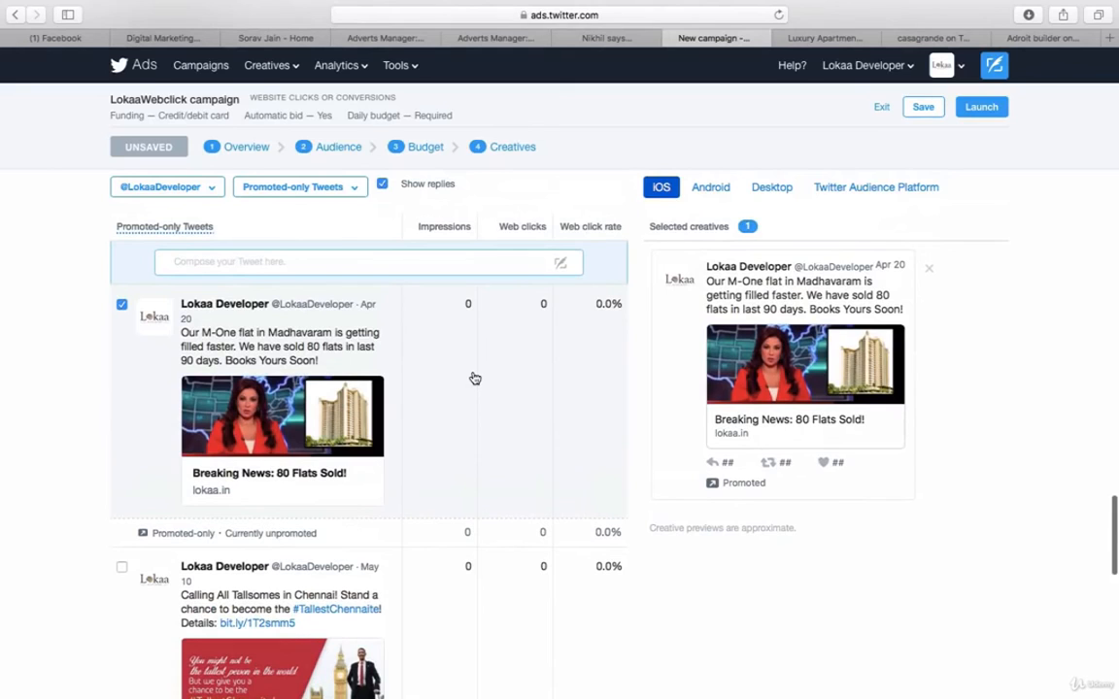
- Try to launch the campaign, and set its daily maximum budget to $5, leaving the total budget empty
click(982, 108)
scroll(737, 219, up, 3)
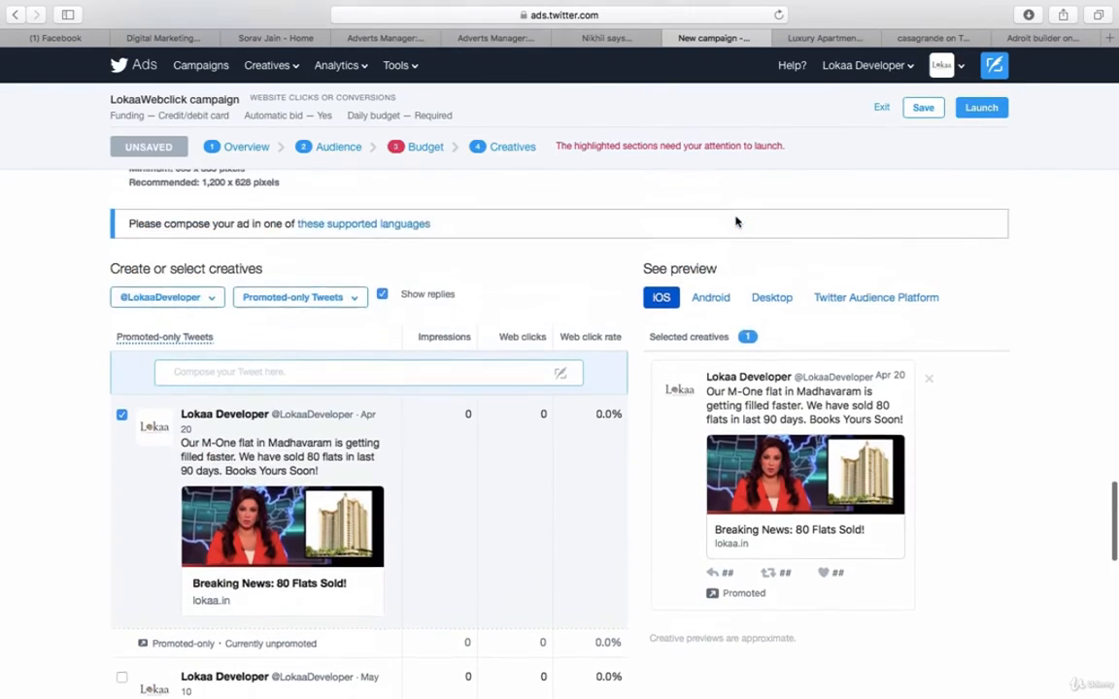
click(414, 147)
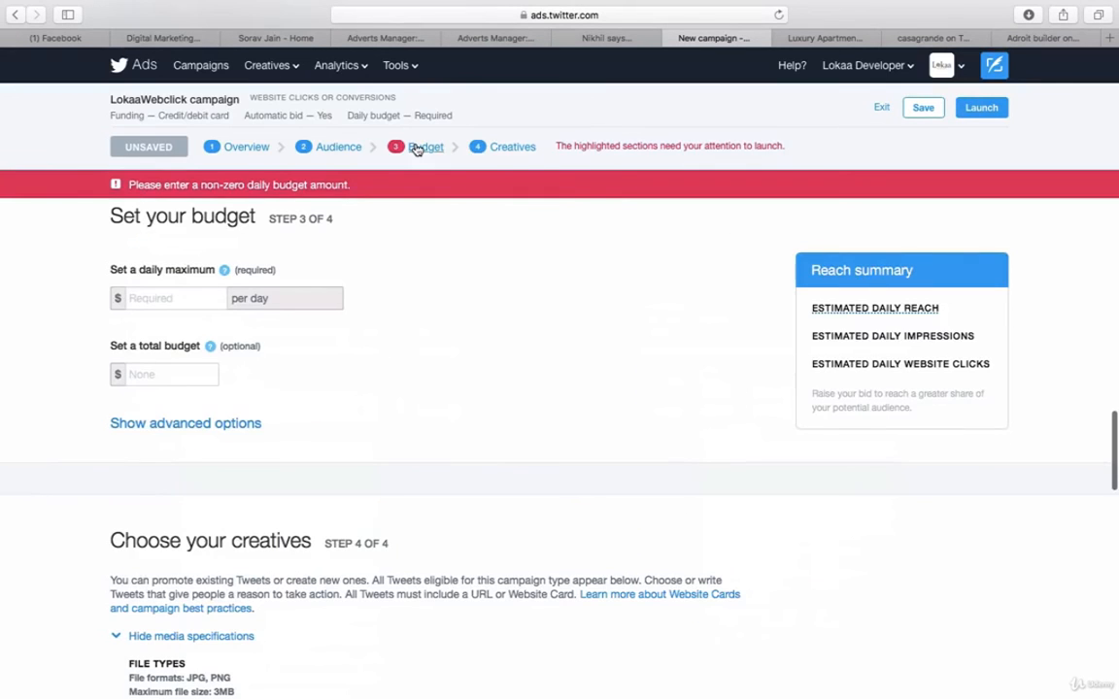
click(204, 293)
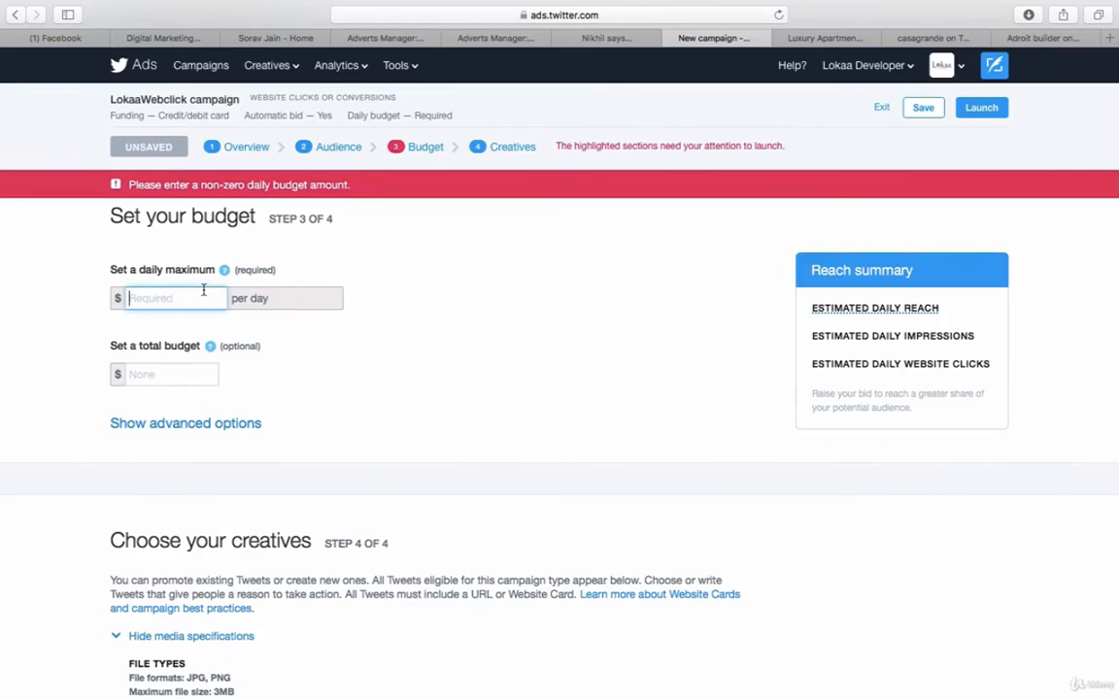
scroll(220, 421, up, 2)
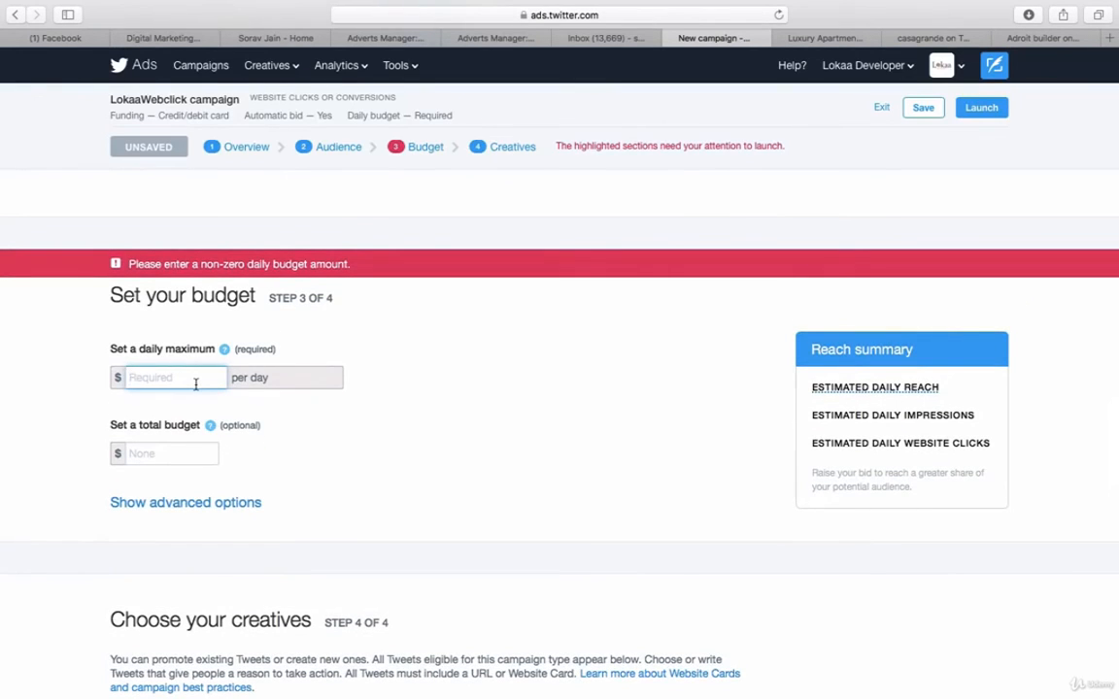
text(5)
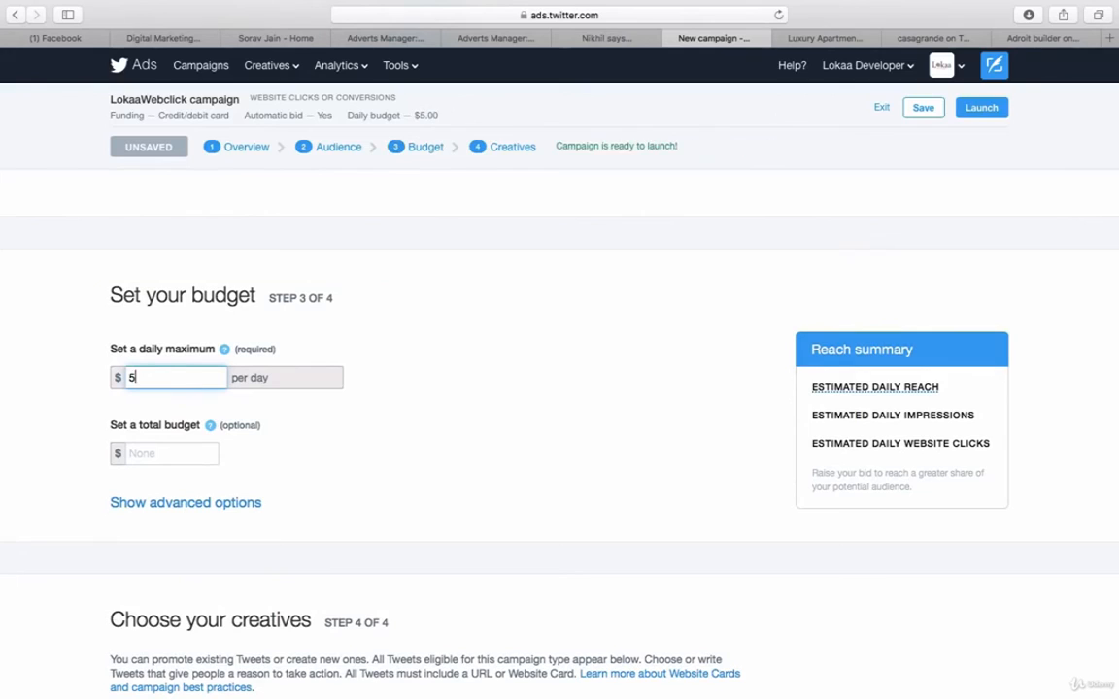
click(192, 455)
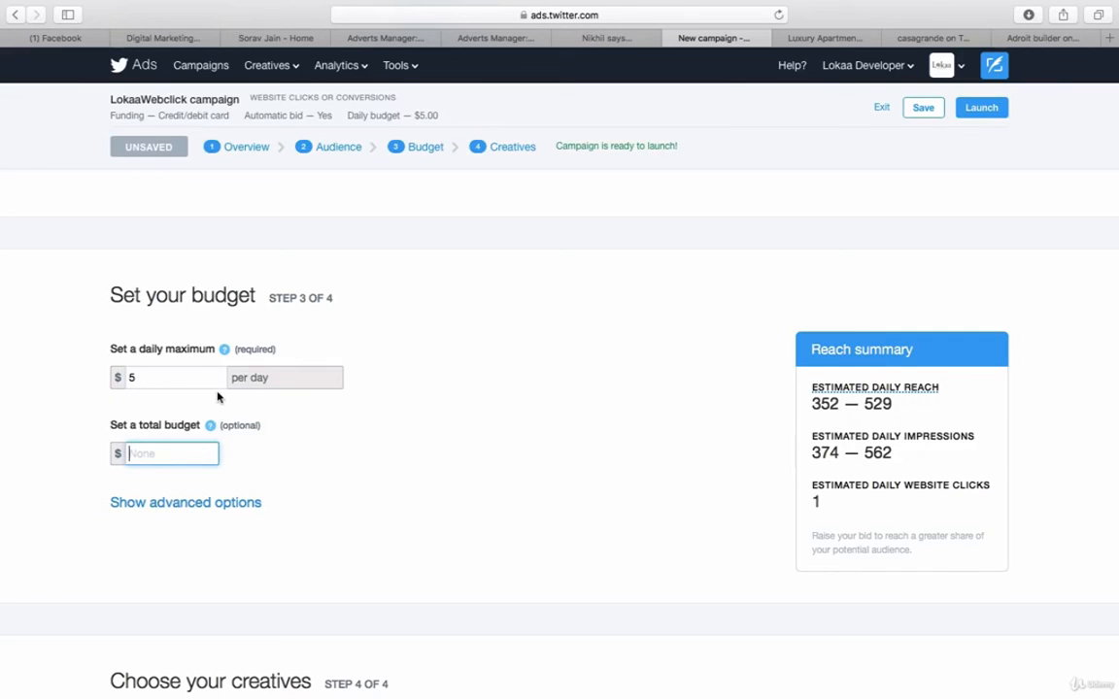
- Review the campaign's setup, audience targeting and budget sections, including the run dates and the reach summary
scroll(532, 499, up, 15)
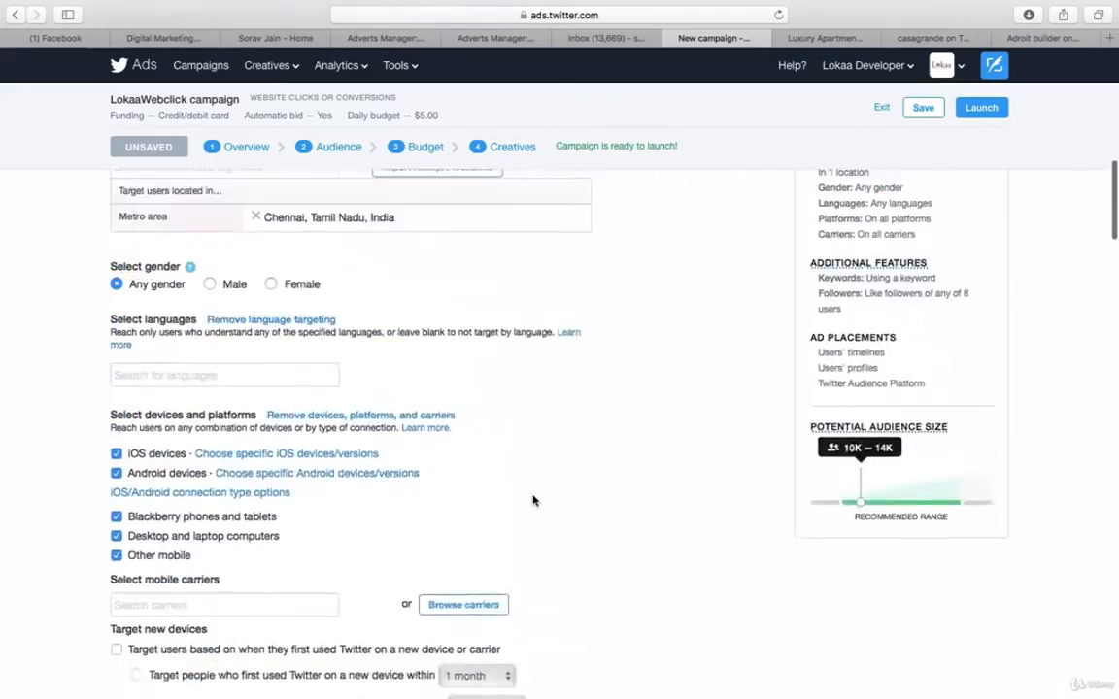
scroll(532, 499, up, 5)
scroll(532, 499, down, 12)
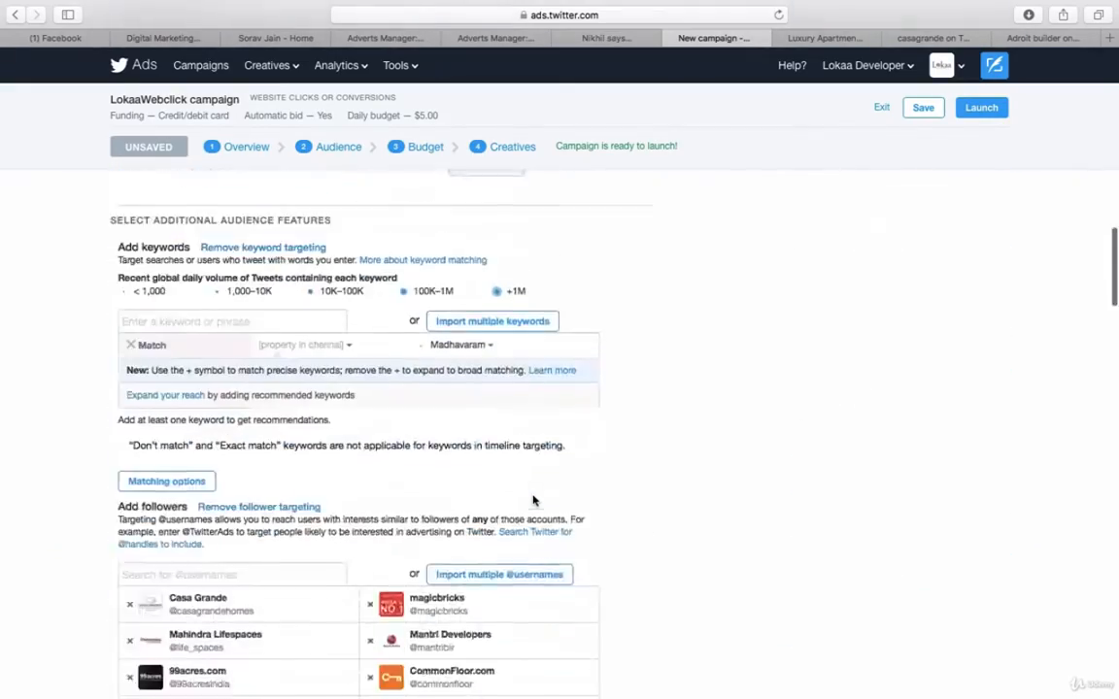
scroll(532, 499, down, 15)
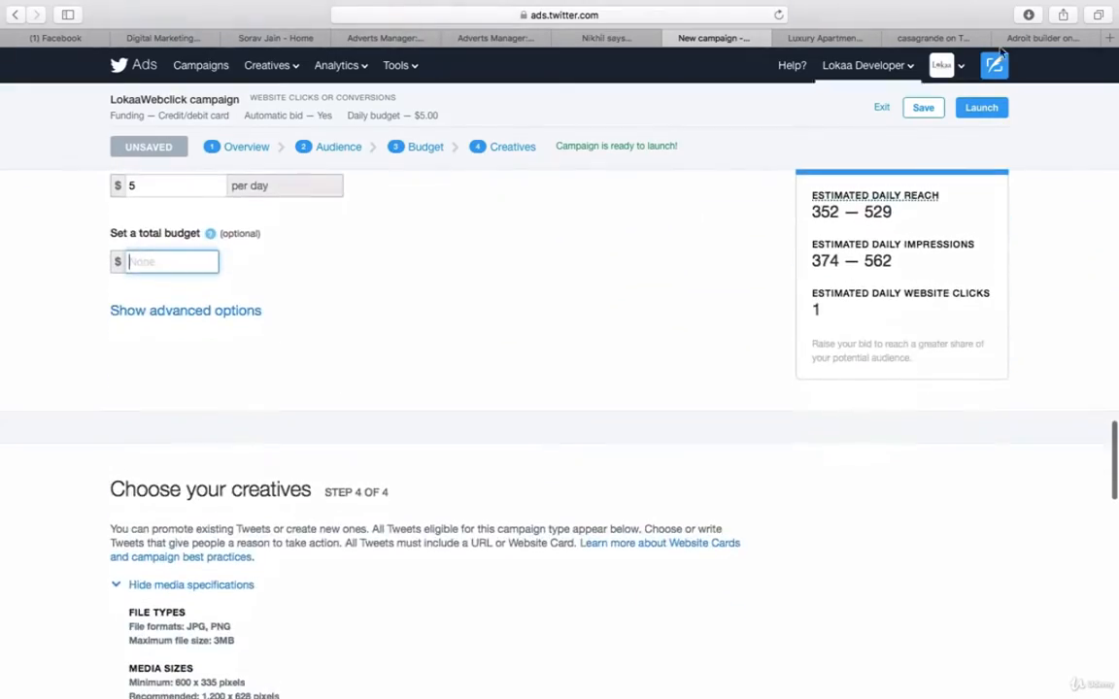
scroll(639, 494, up, 20)
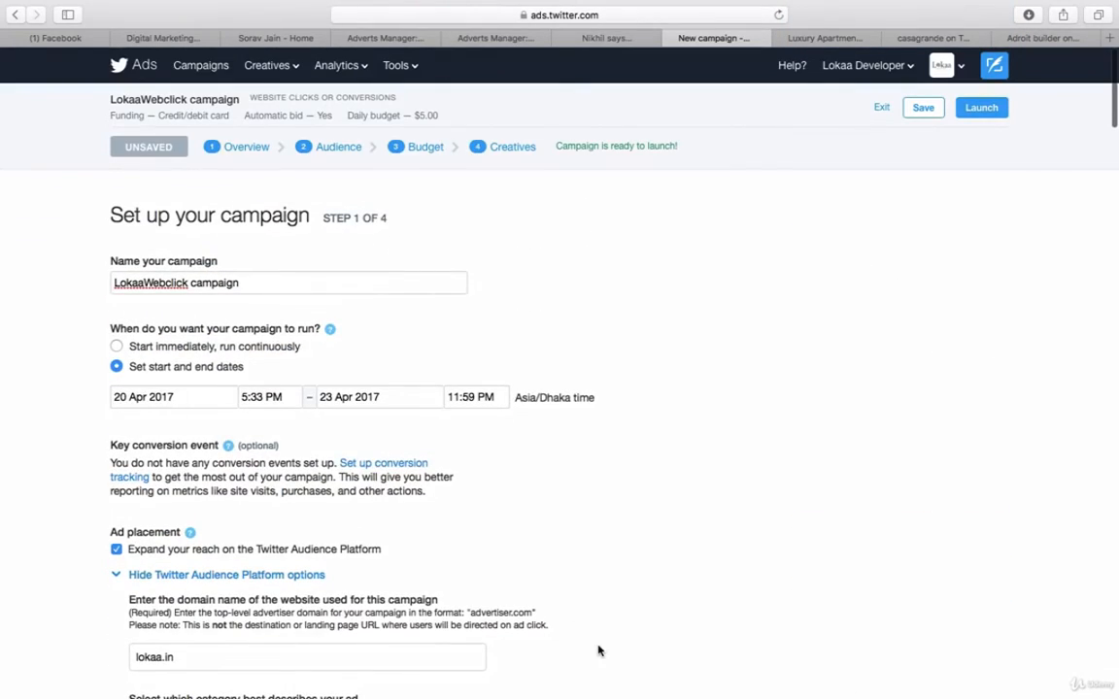
scroll(600, 650, down, 10)
scroll(599, 650, down, 10)
scroll(597, 641, up, 4)
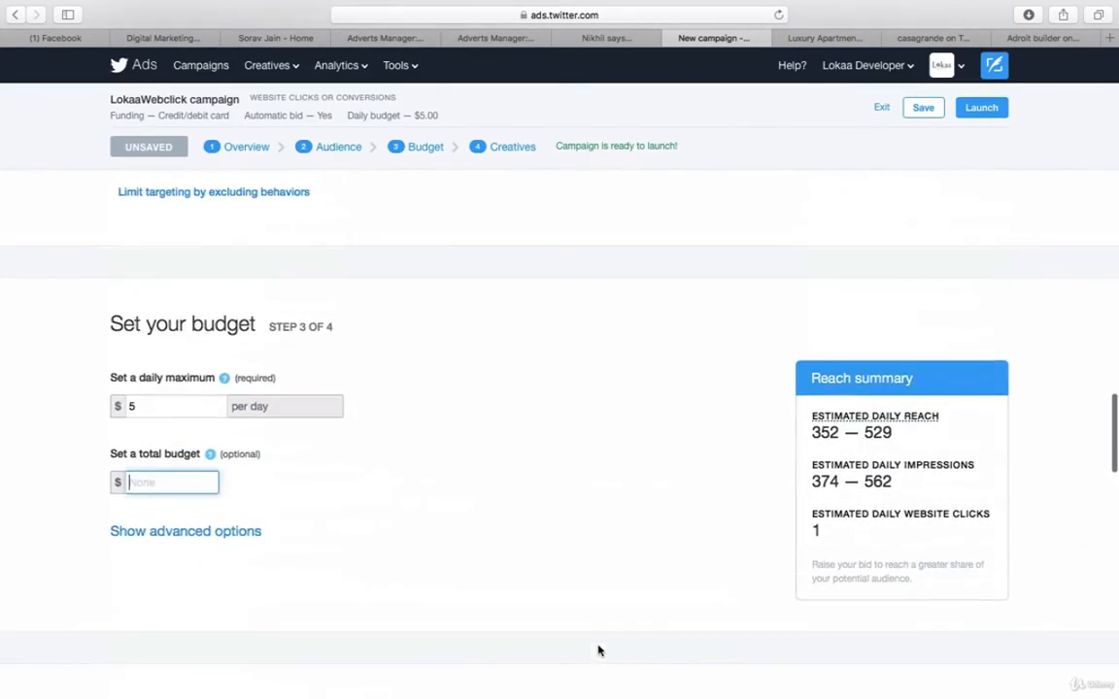
- Launch the LokaaWebclick campaign
click(973, 113)
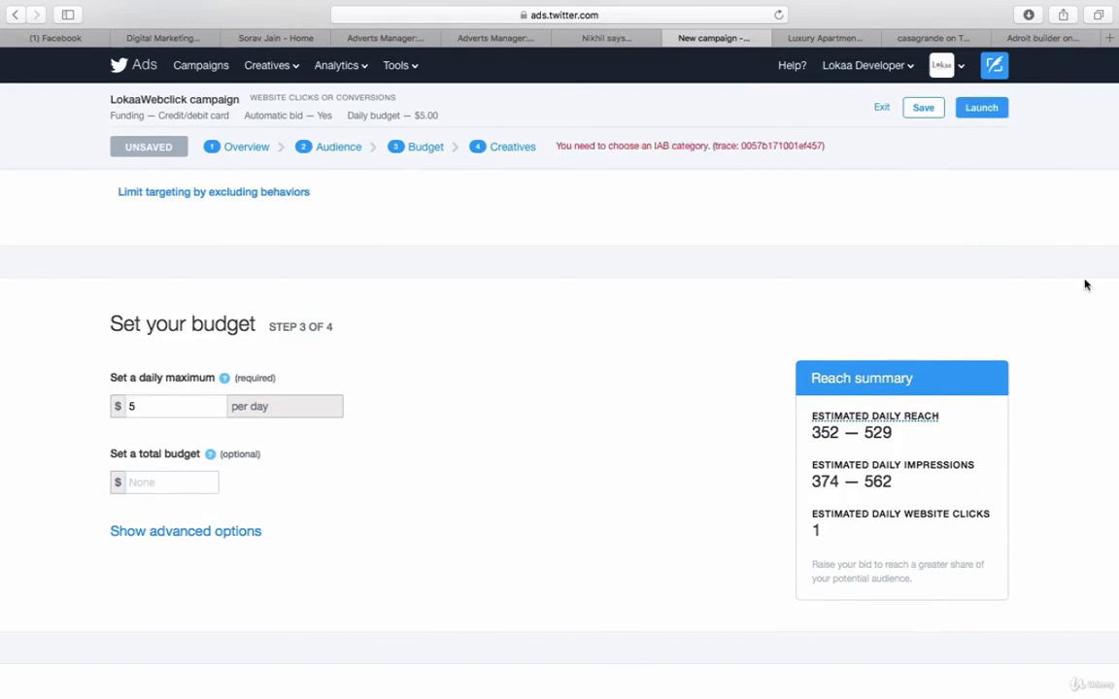
click(1001, 115)
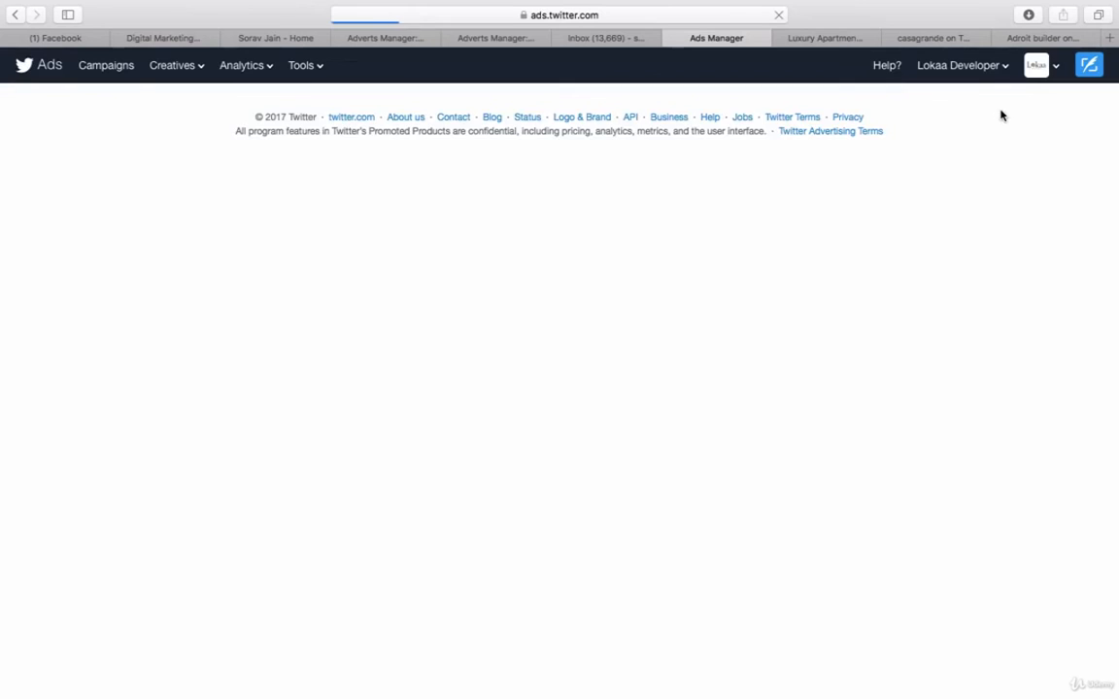